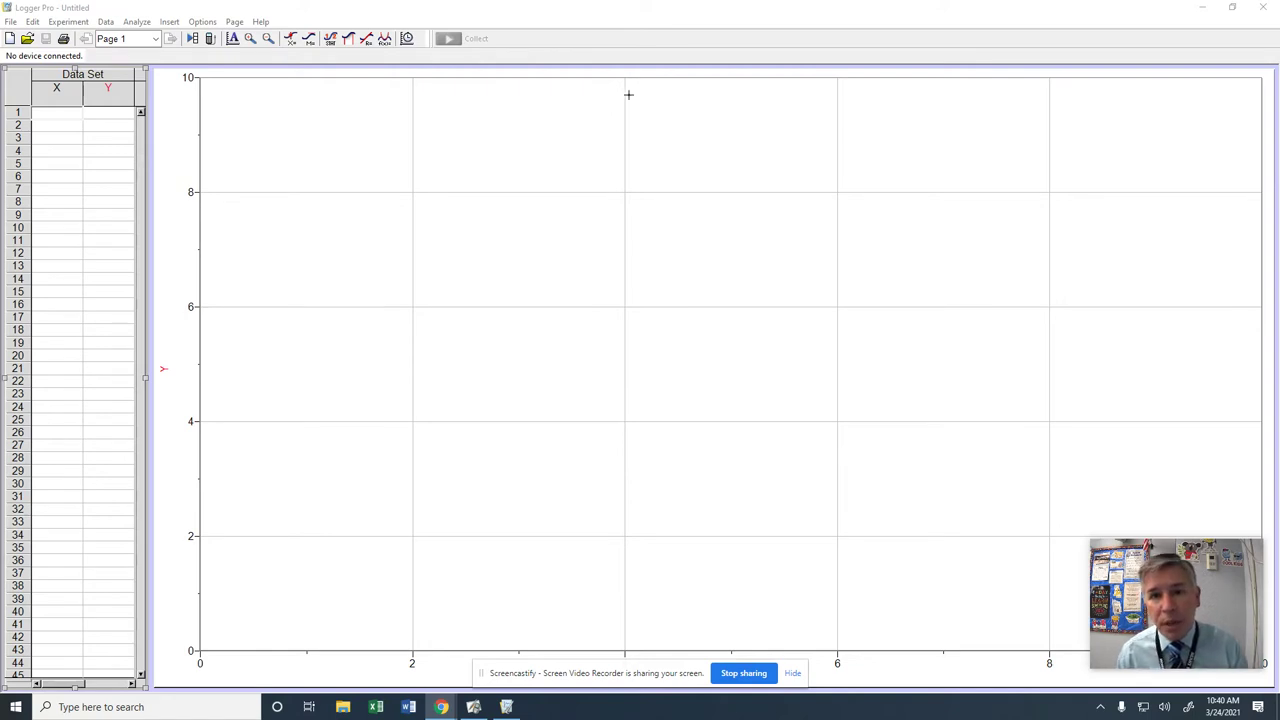
Insert the 'Hoverpuck Collision in 2 Dimensions' movie from the Desktop via Insert > Movie
click(169, 22)
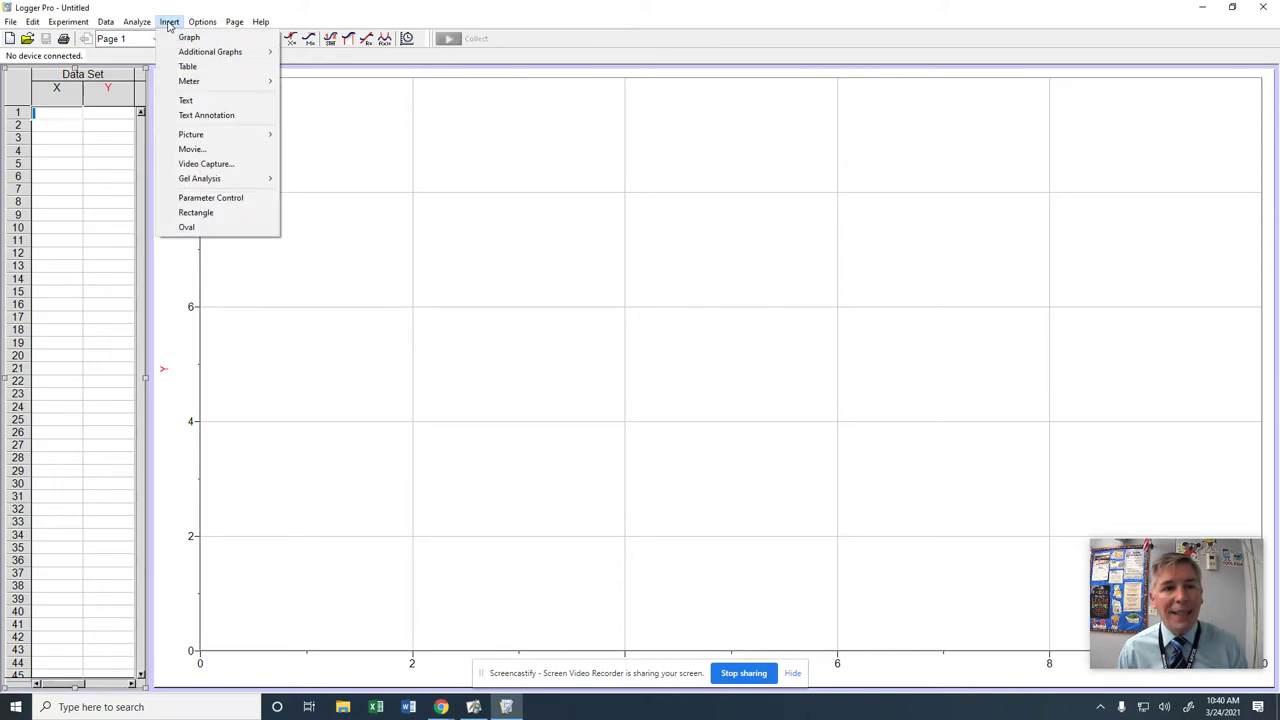
click(200, 149)
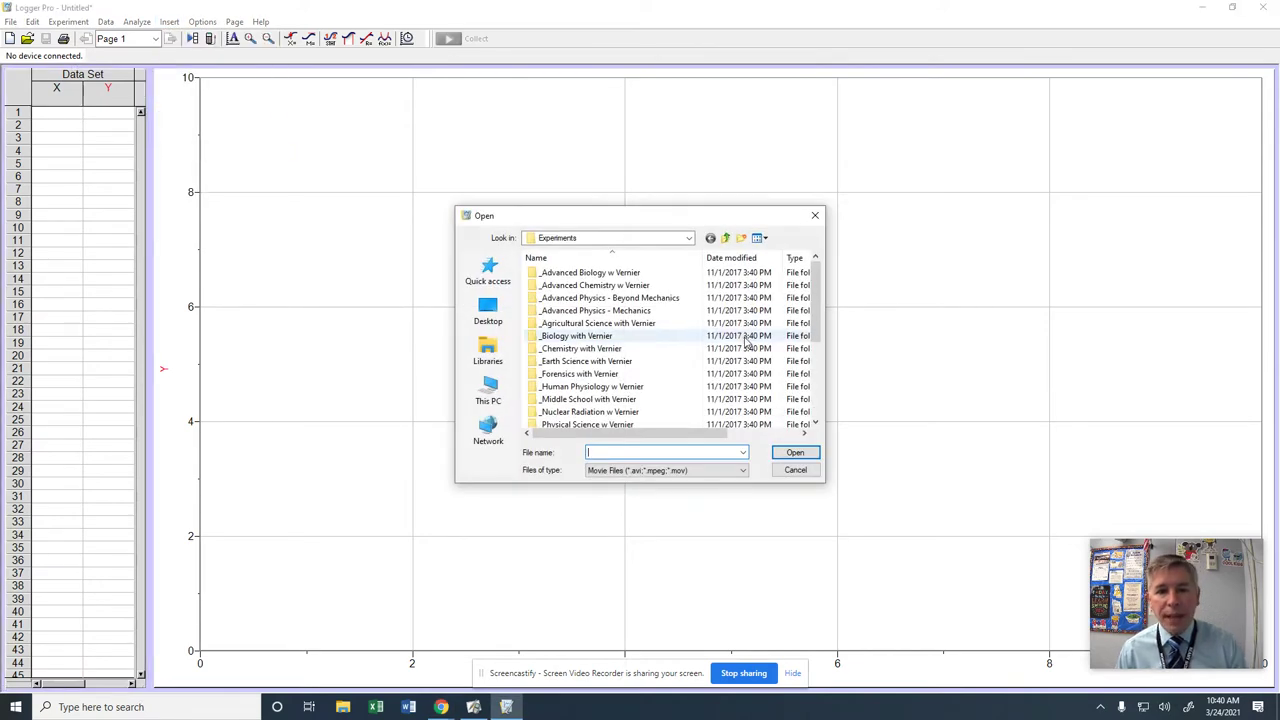
click(488, 310)
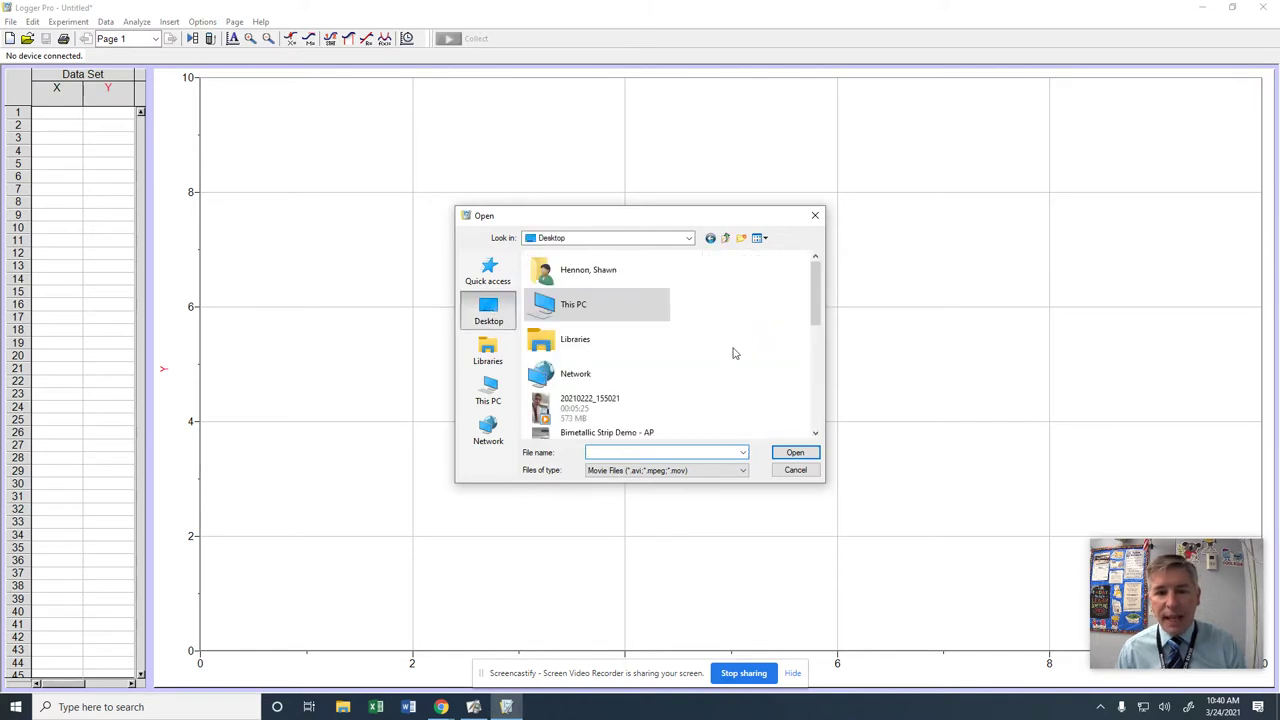
click(815, 429)
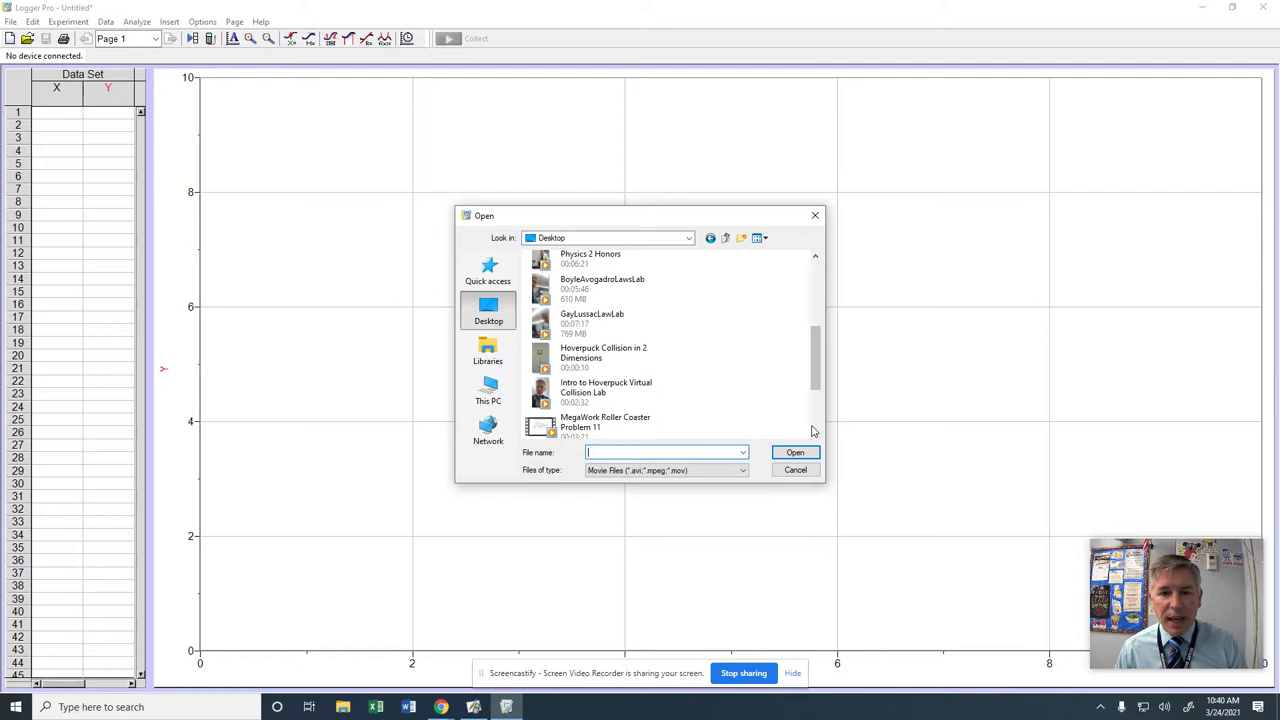
click(600, 358)
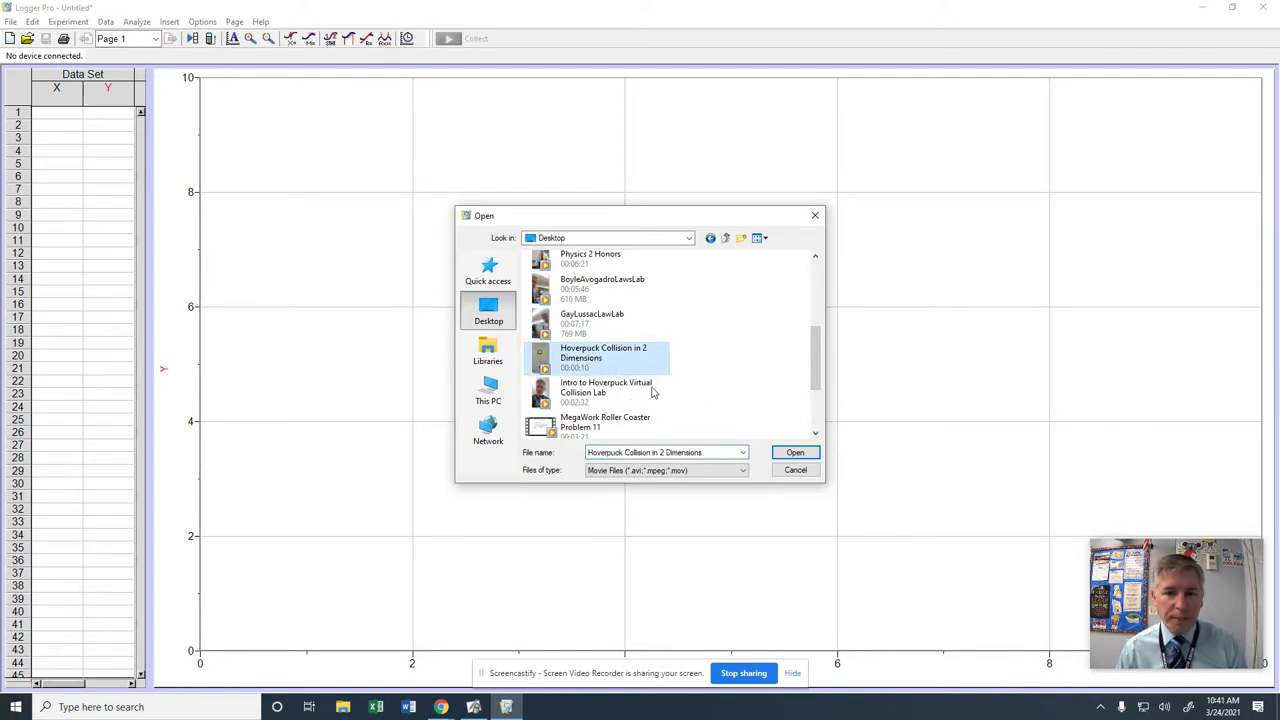
click(795, 452)
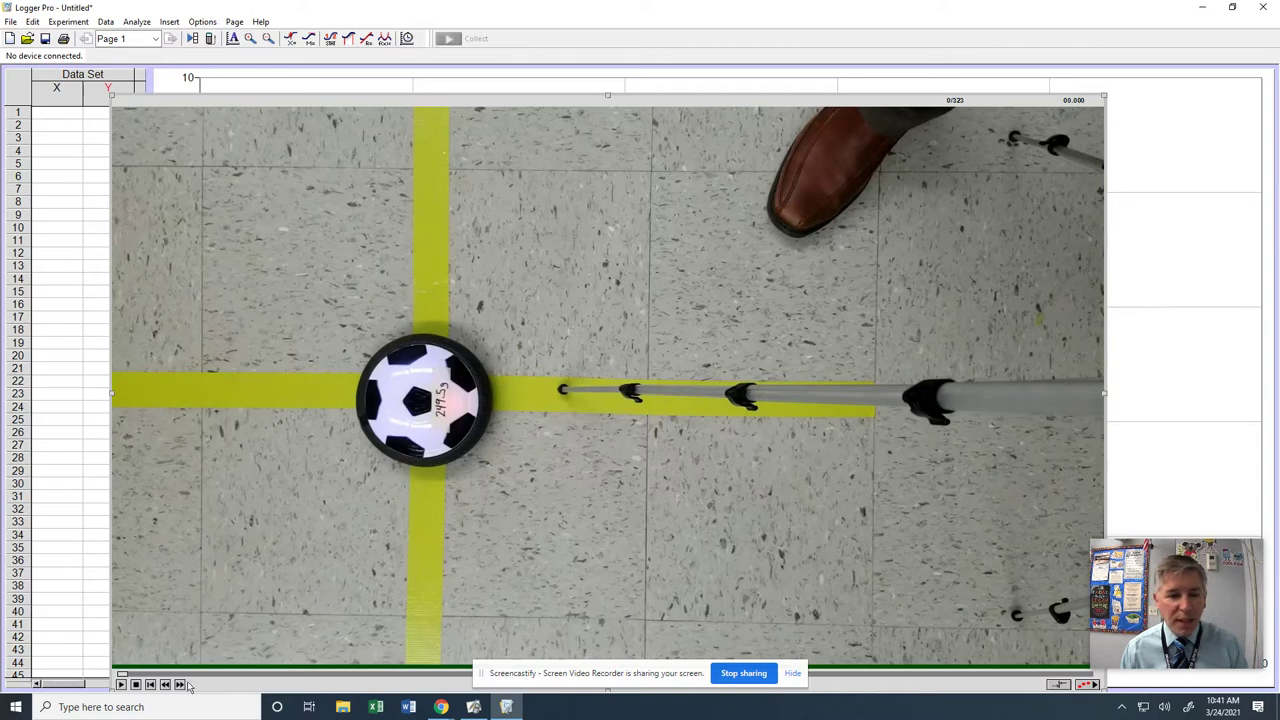
Play the collision movie, then scrub the slider to frame 170 of 323
click(121, 685)
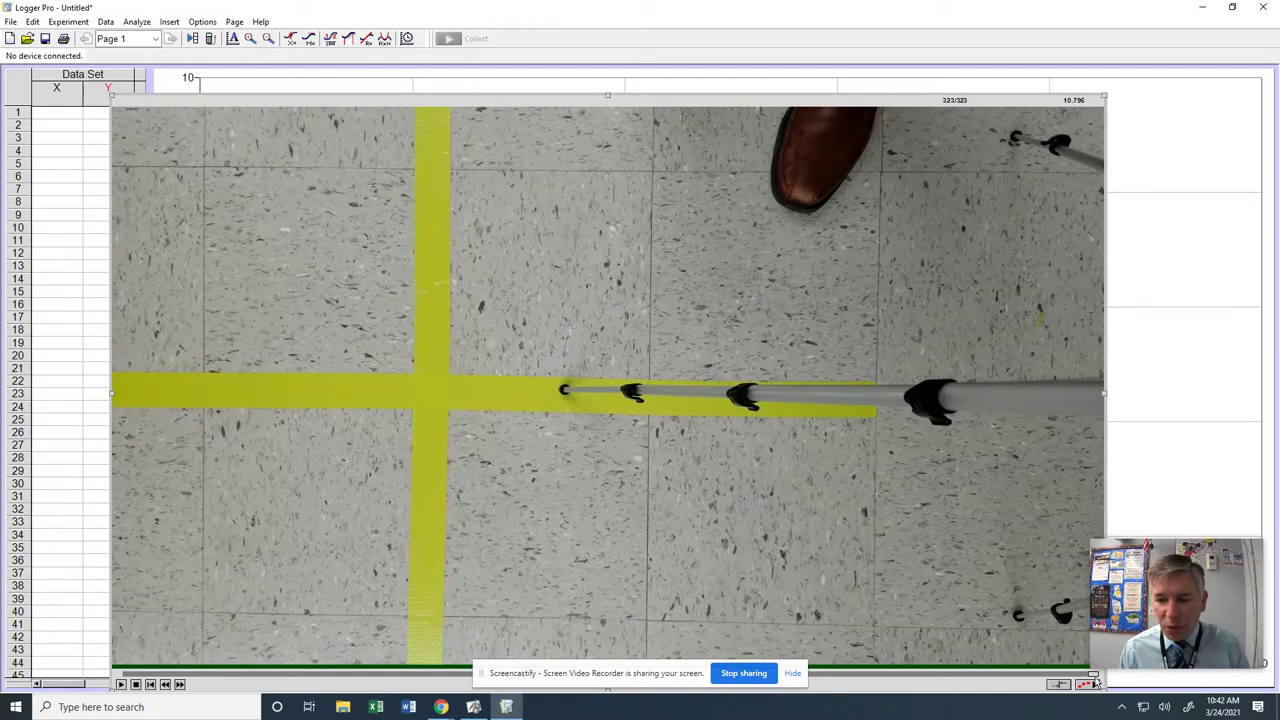
drag(1095, 680, 594, 676)
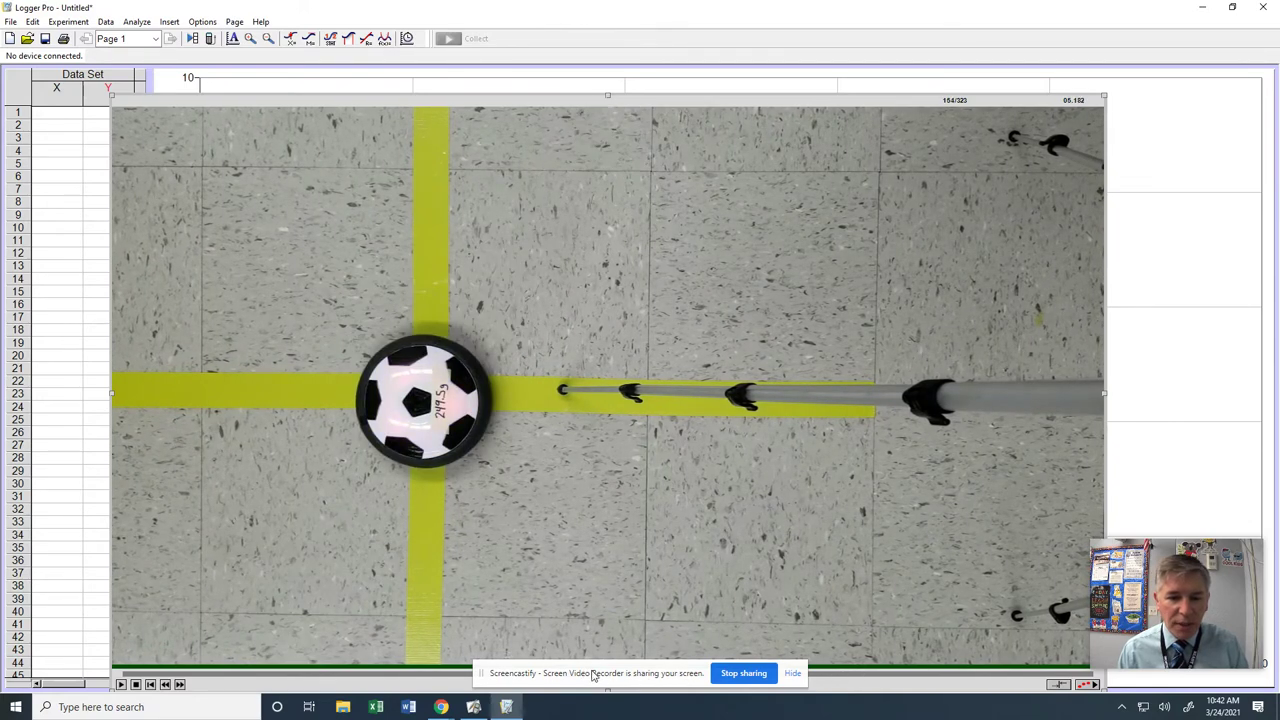
click(628, 677)
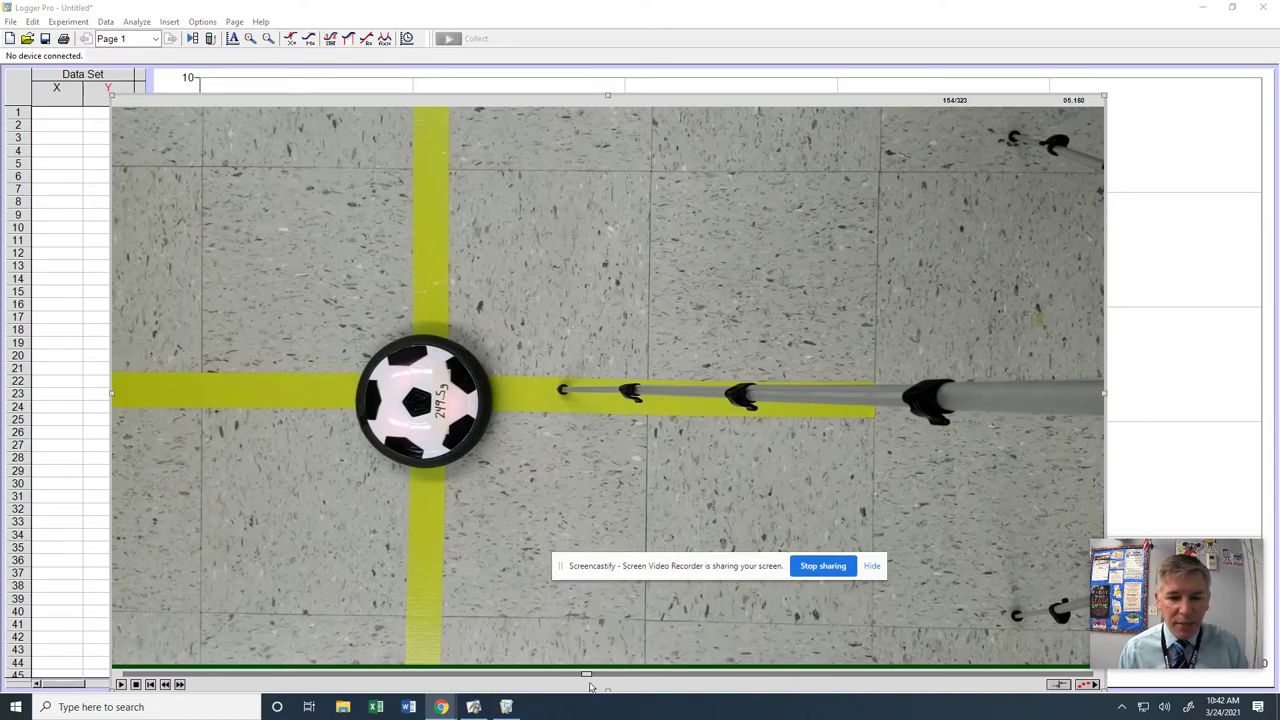
click(590, 678)
drag(590, 678, 624, 678)
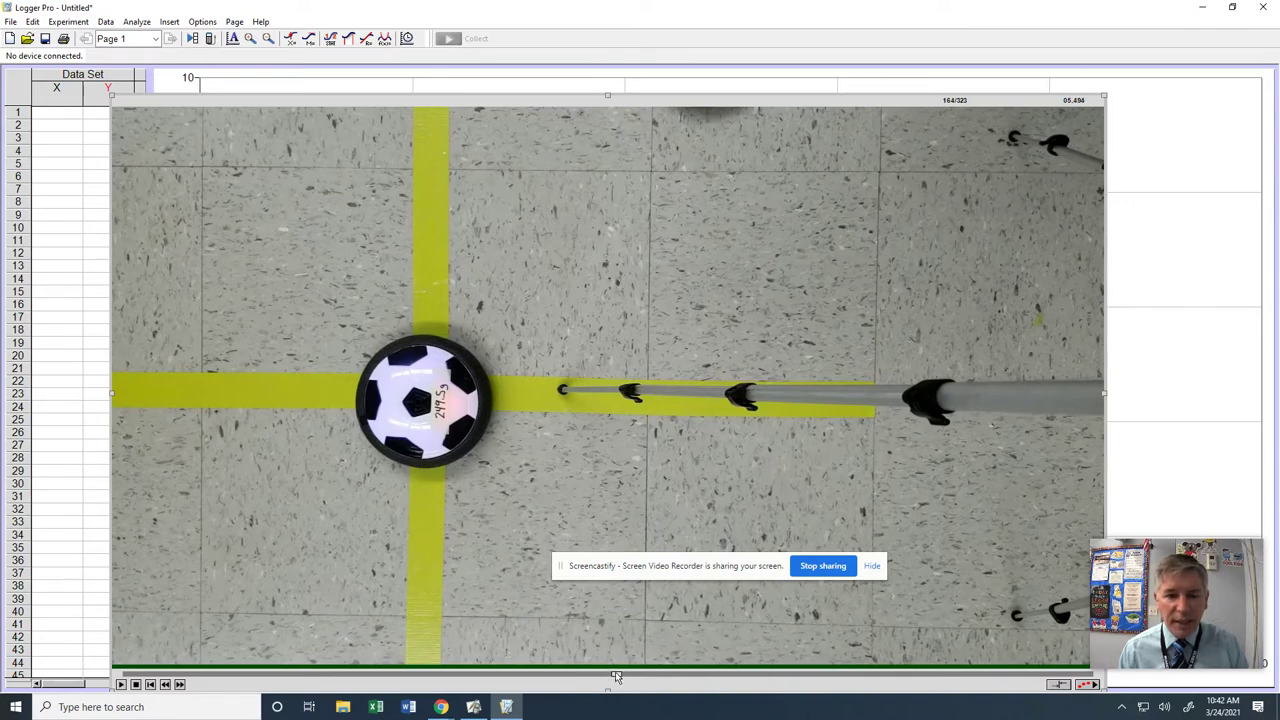
drag(617, 677, 640, 677)
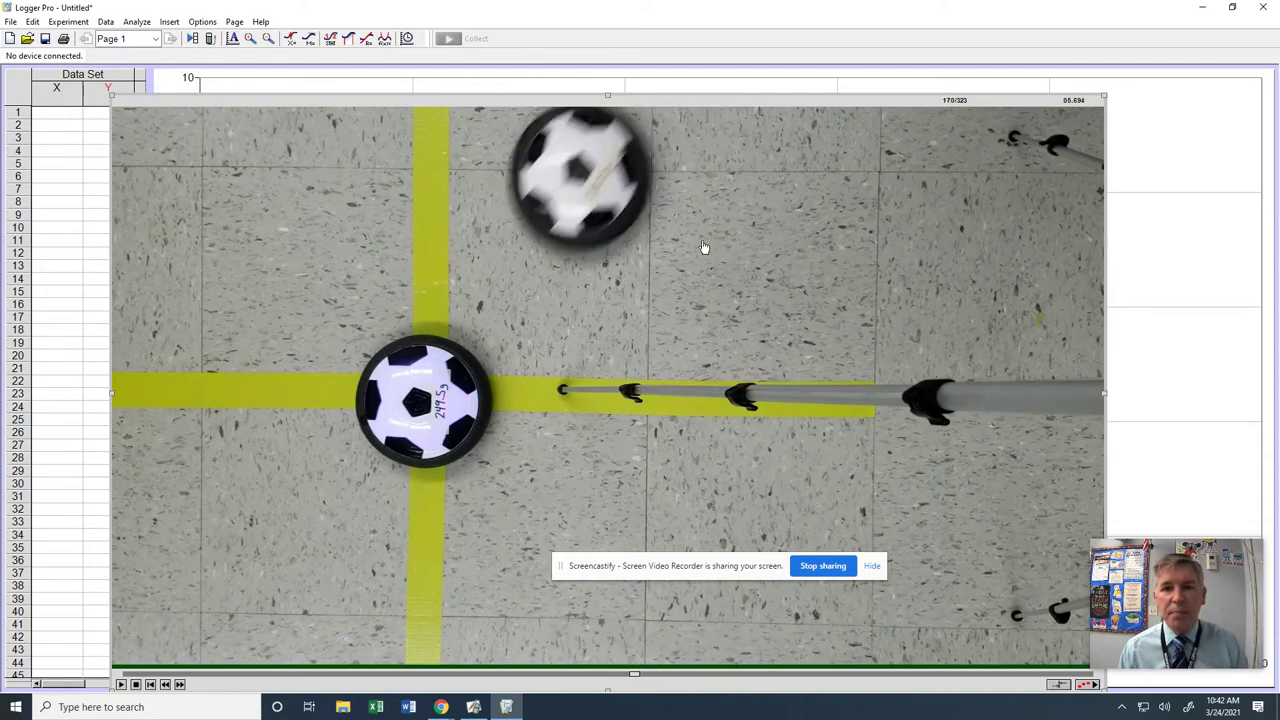
Turn on video analysis and set the scale so a drawn reference line equals 0.3 m
click(1091, 686)
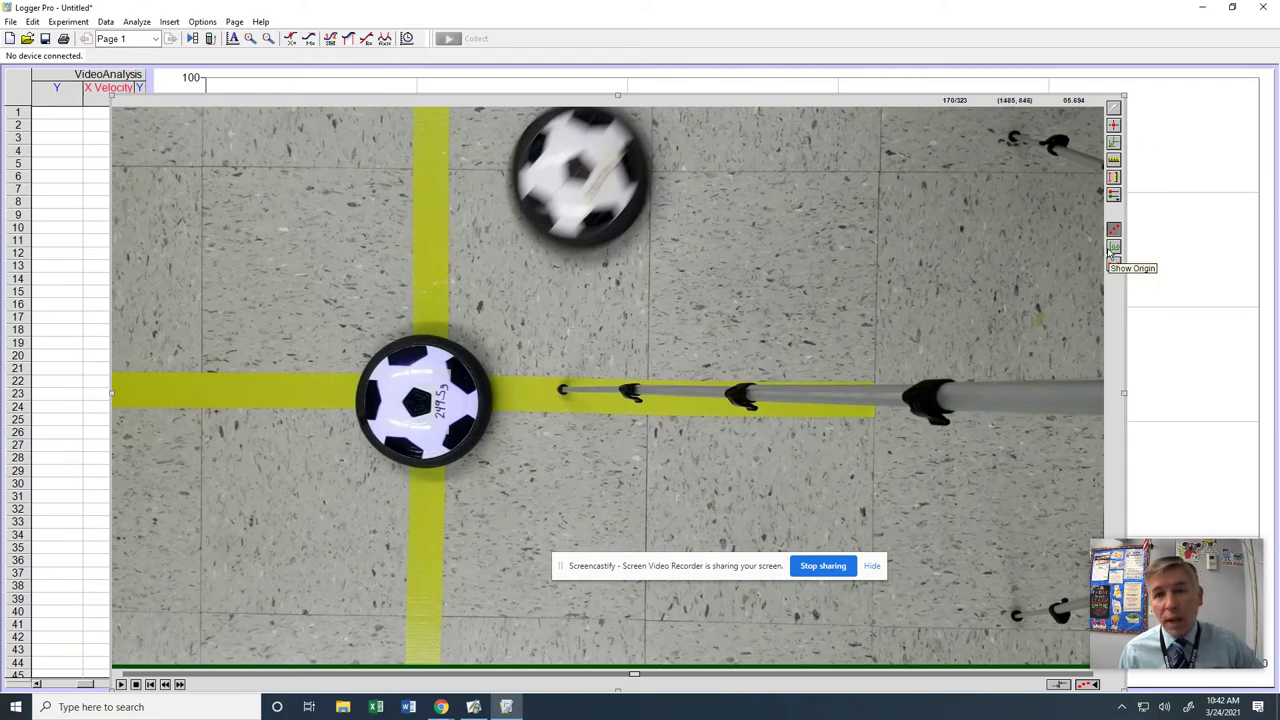
click(1114, 166)
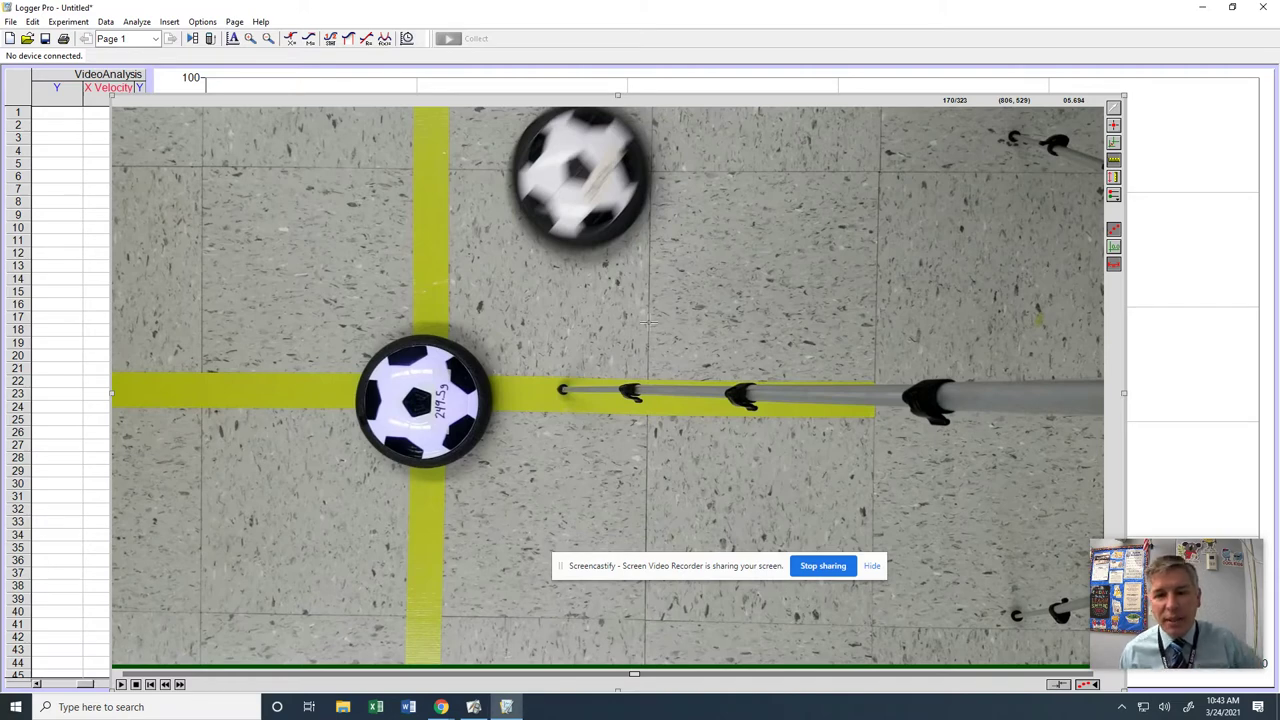
drag(648, 321, 875, 322)
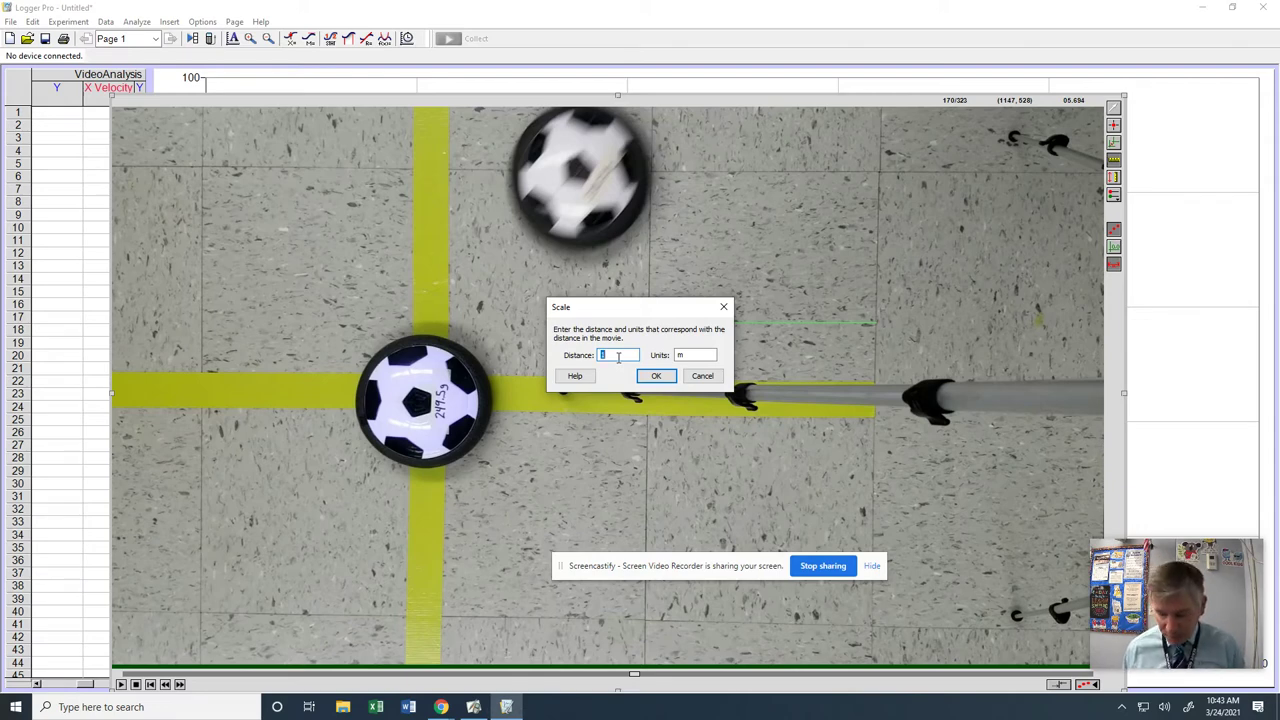
text(.3)
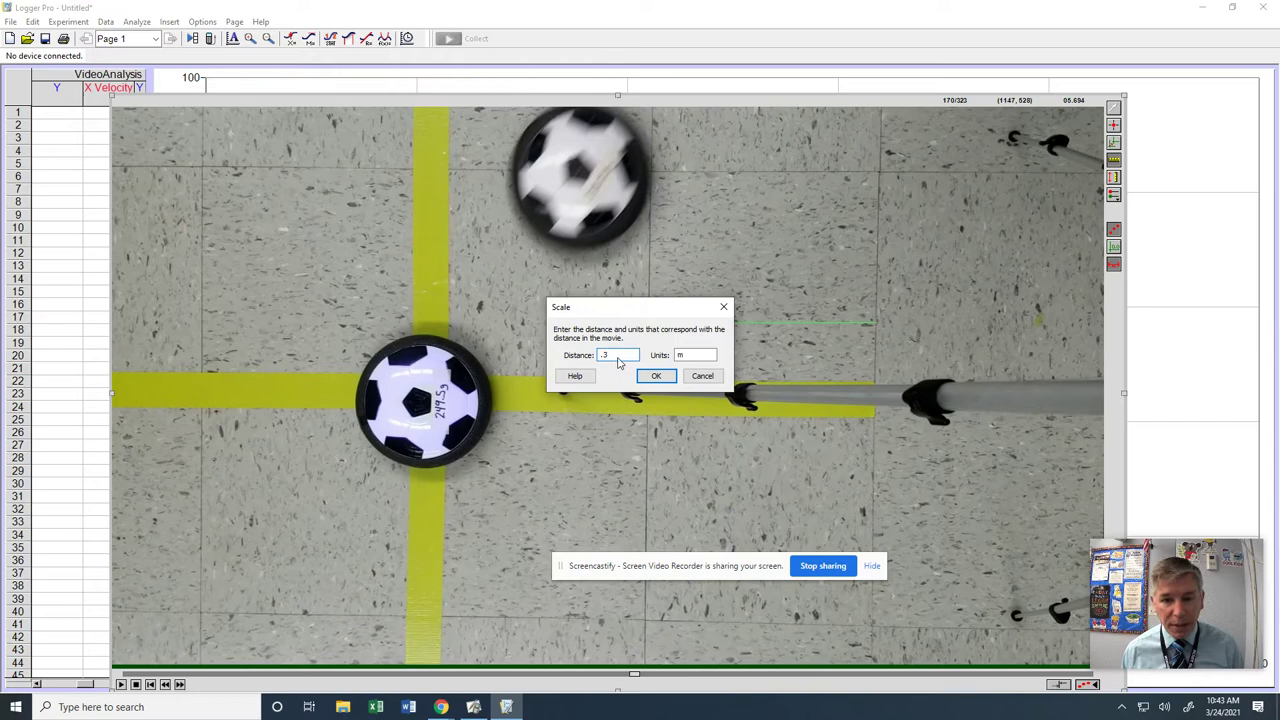
click(656, 378)
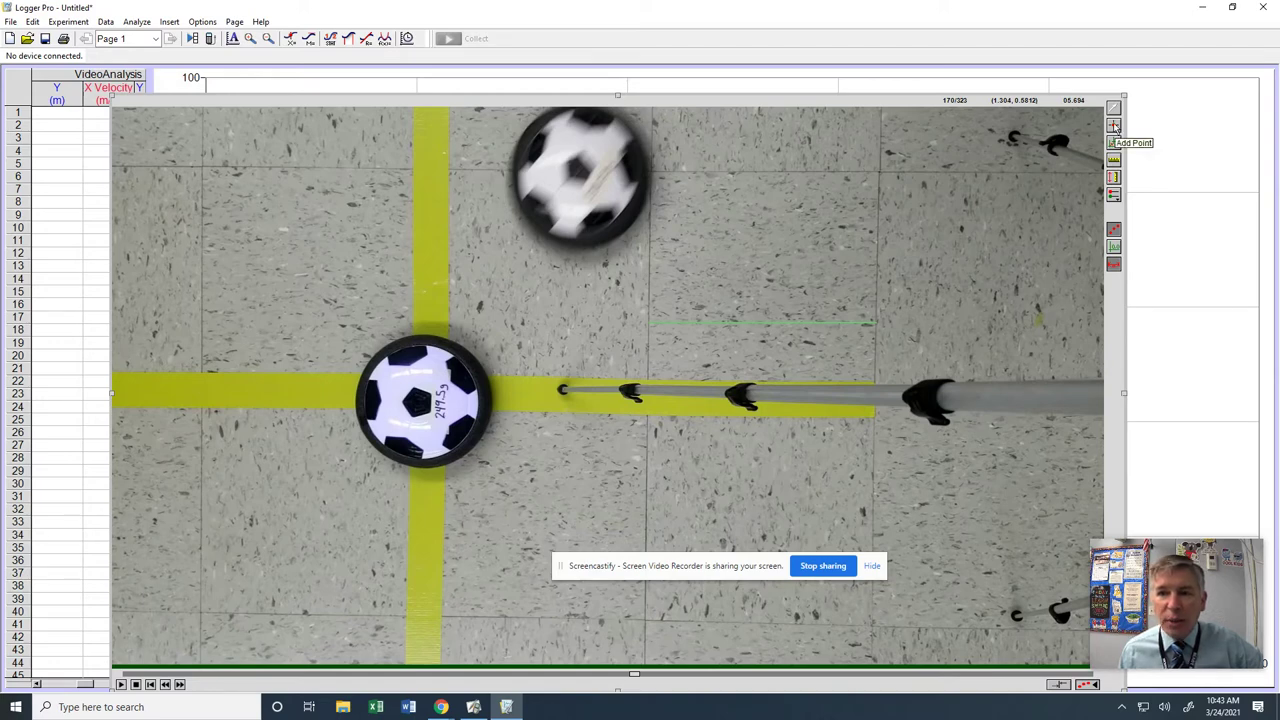
With Add Point, mark the resting puck at the tape crossing in the first five frames from 170
click(1114, 125)
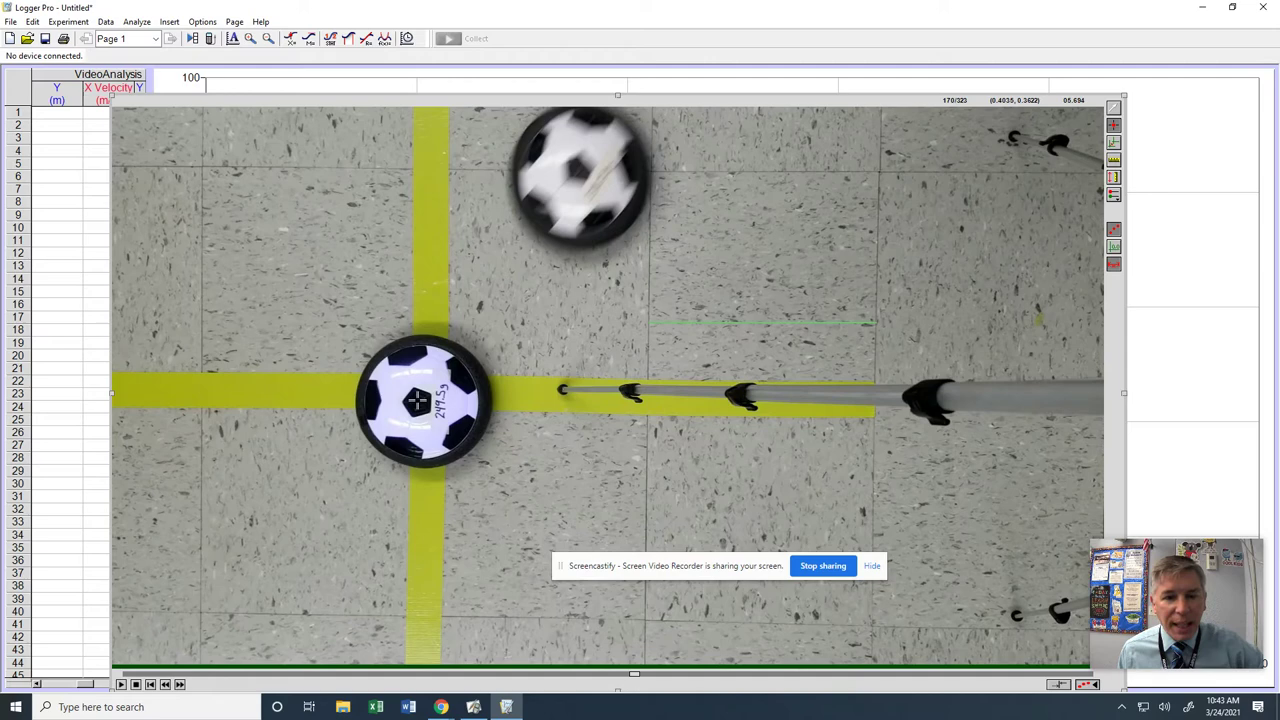
click(417, 401)
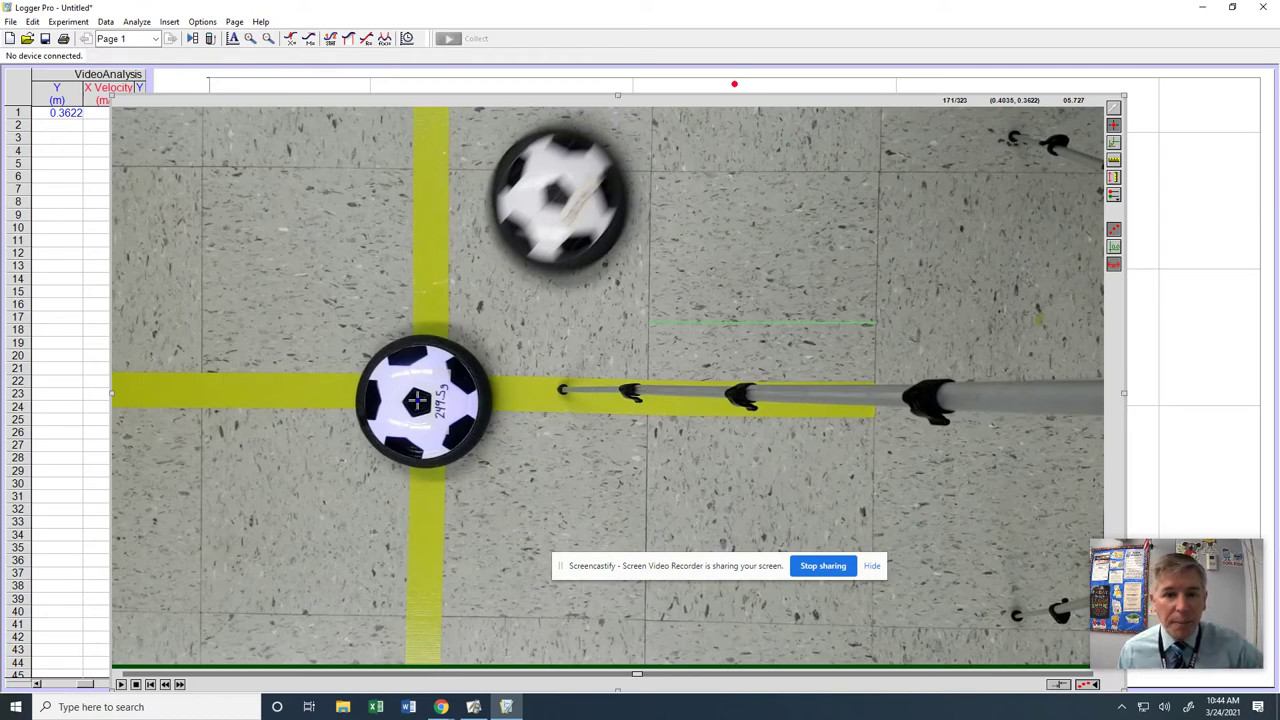
click(418, 401)
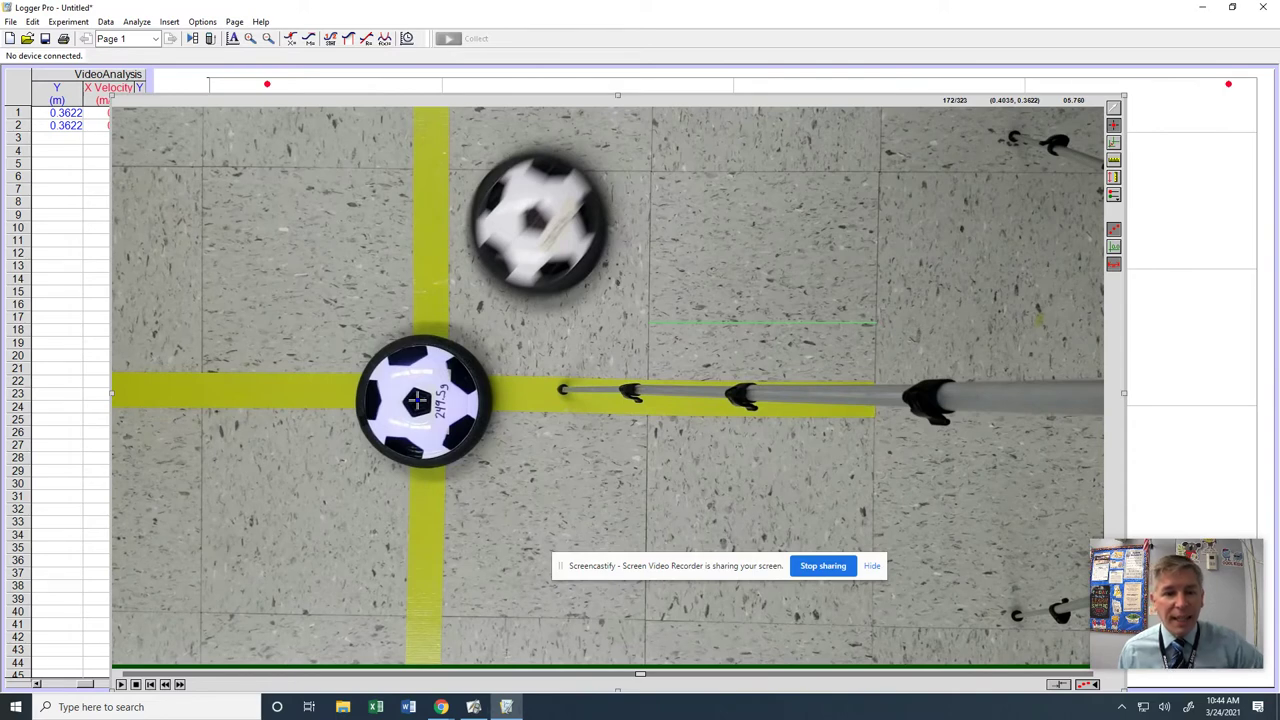
click(418, 401)
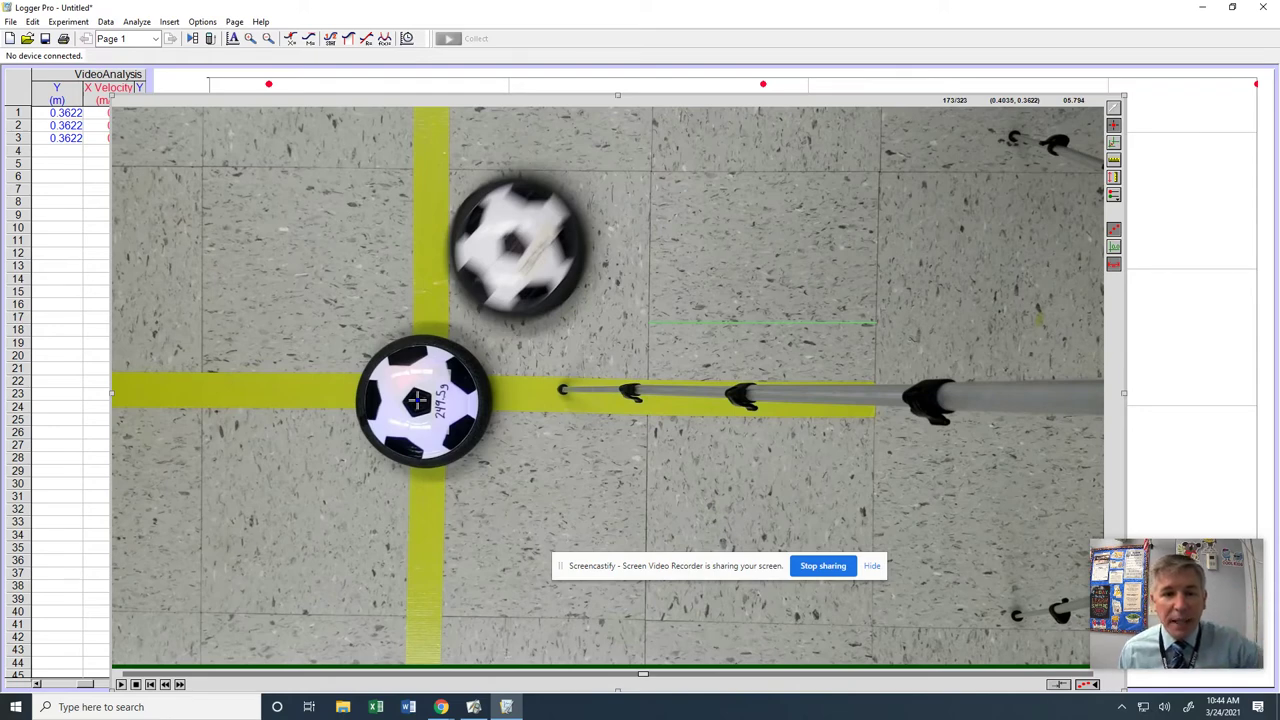
click(418, 401)
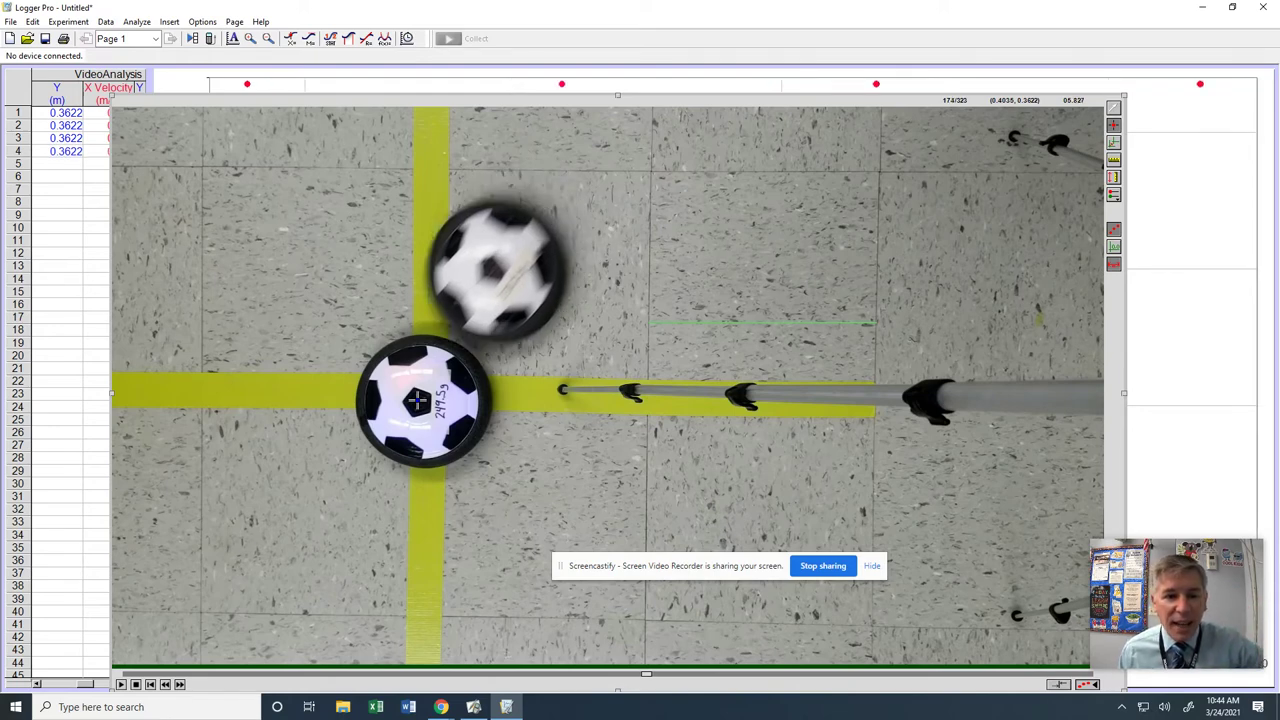
click(418, 401)
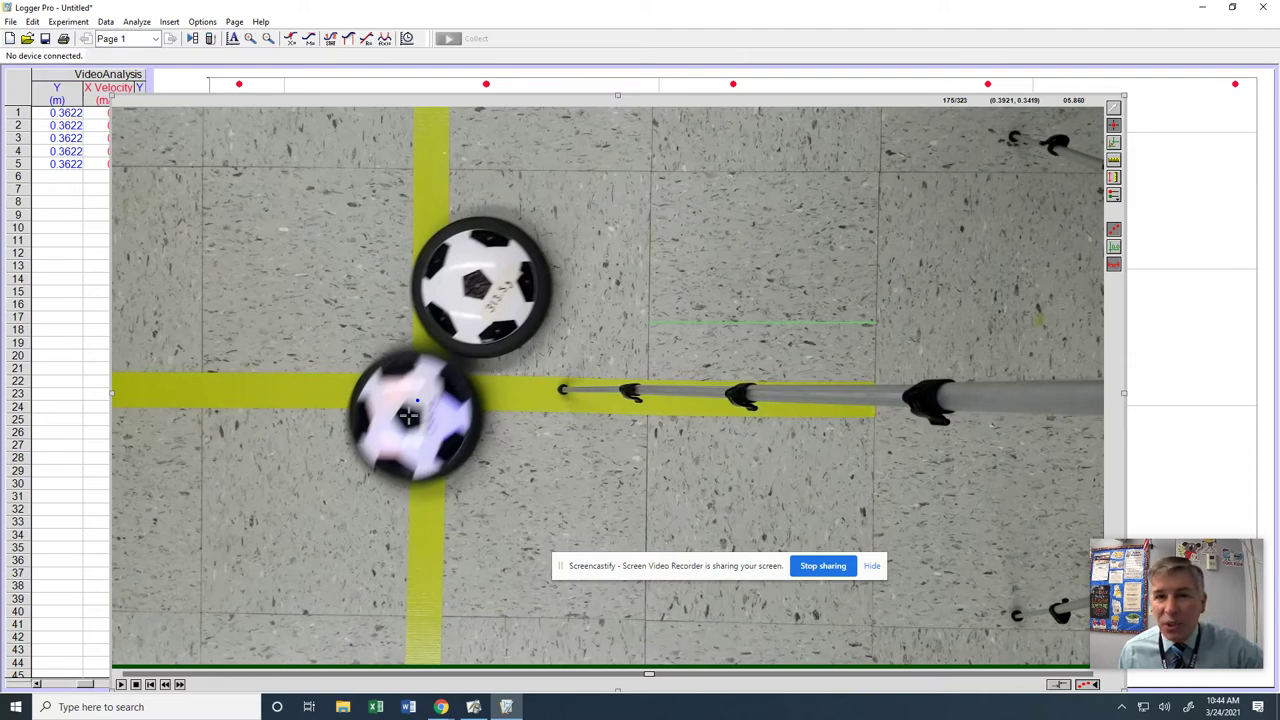
Mark the struck puck's centre in each frame as it moves, through frame 183
click(409, 416)
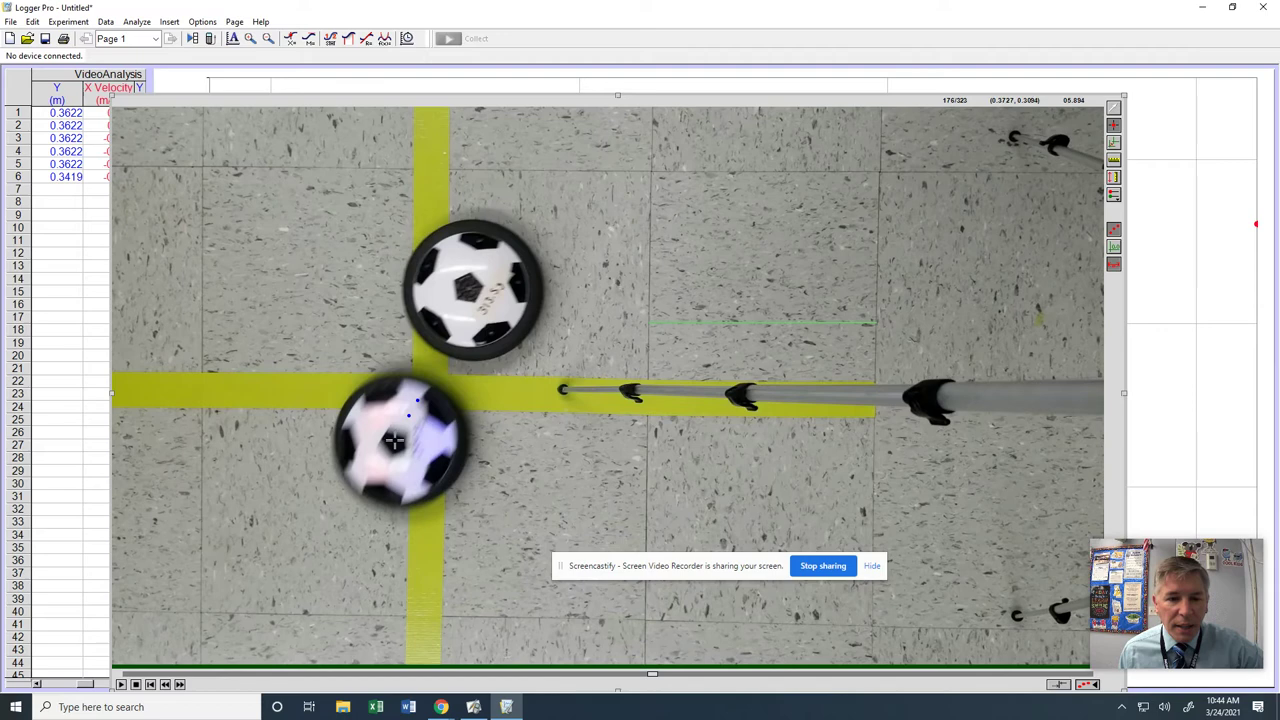
click(395, 440)
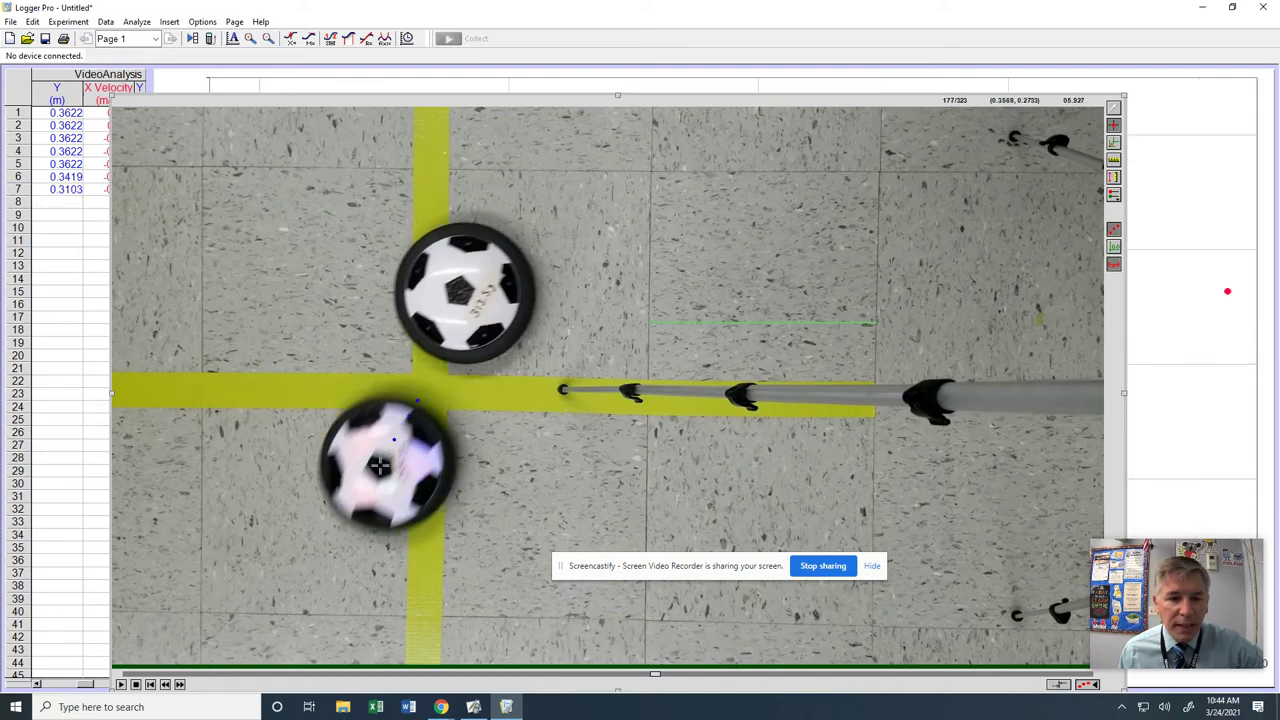
click(380, 463)
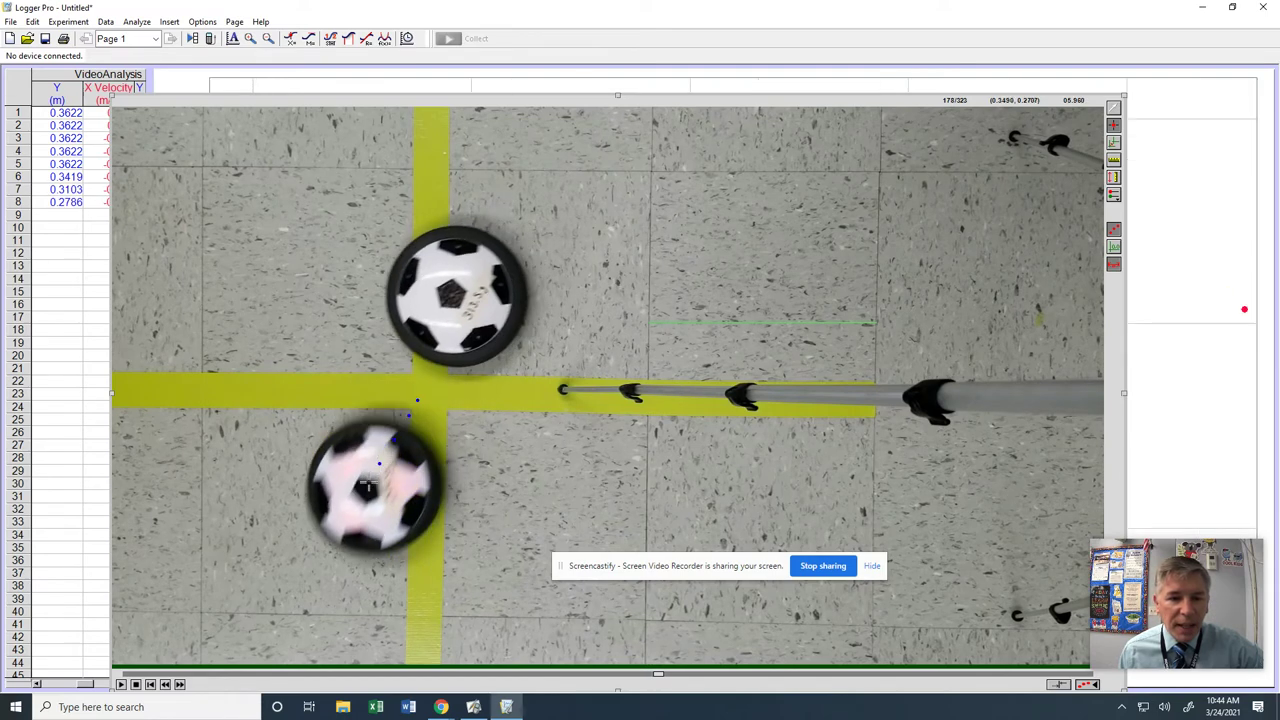
click(366, 488)
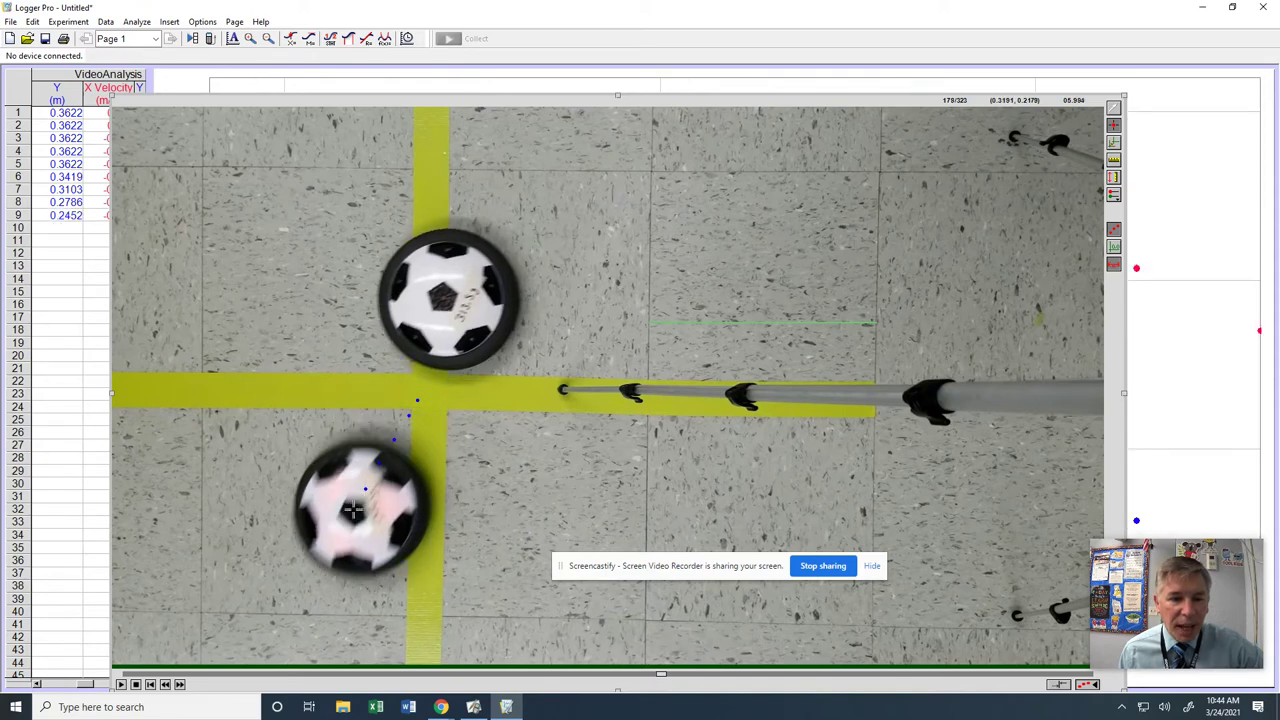
click(353, 510)
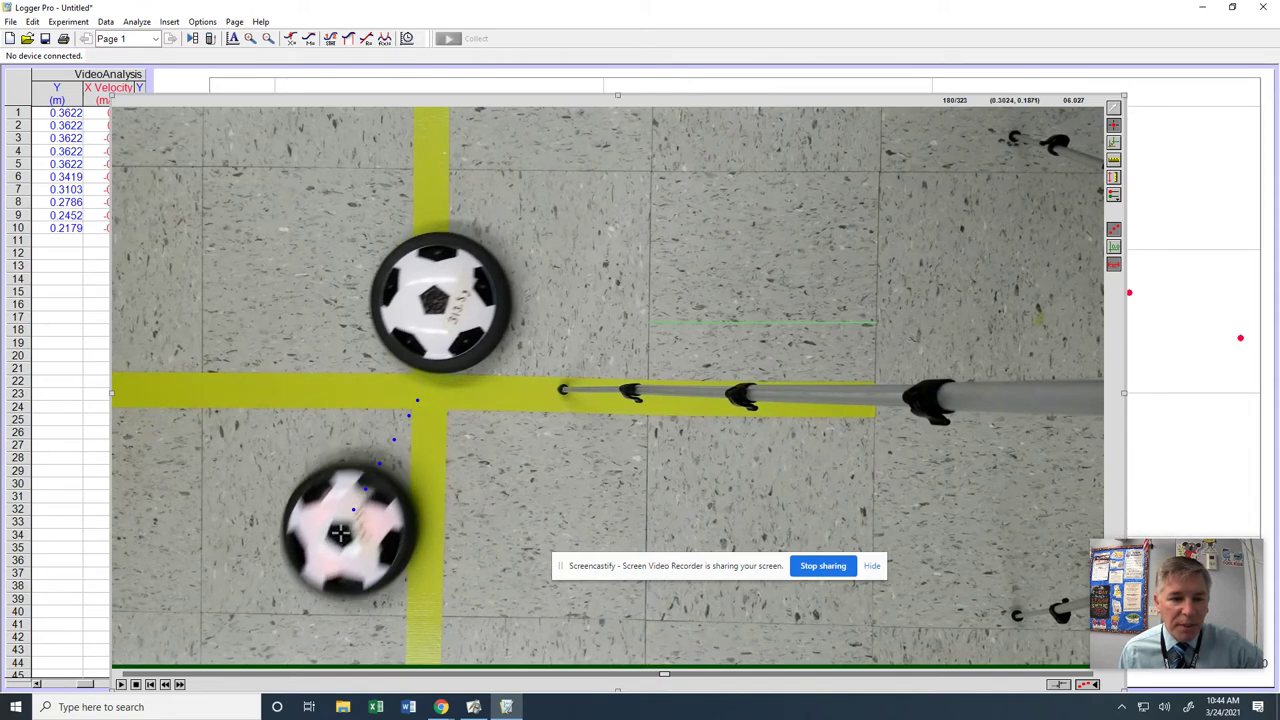
click(341, 534)
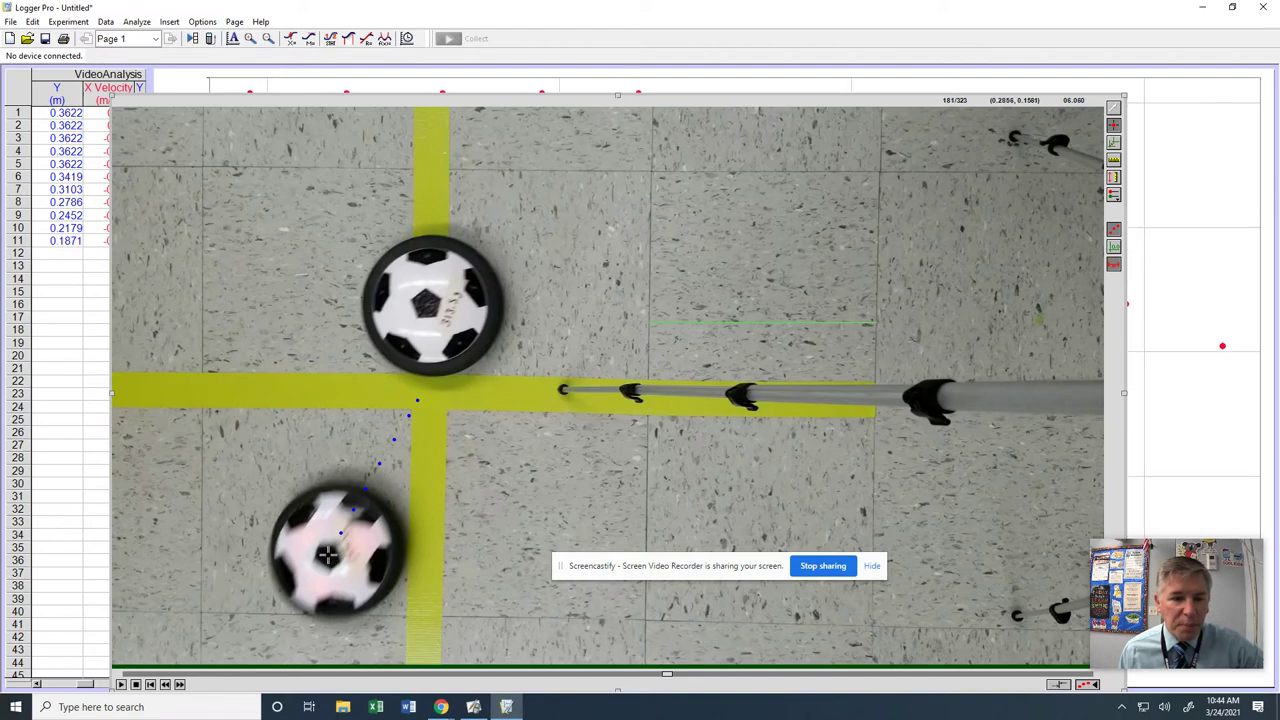
click(328, 557)
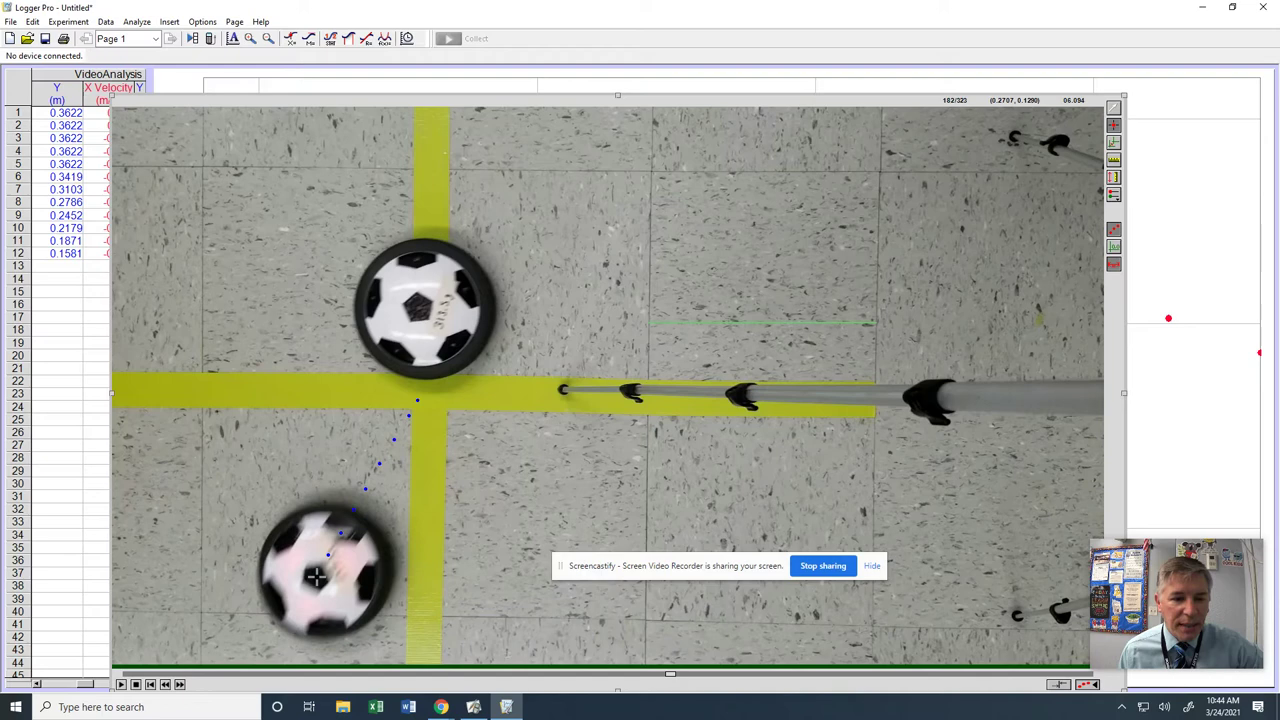
click(315, 577)
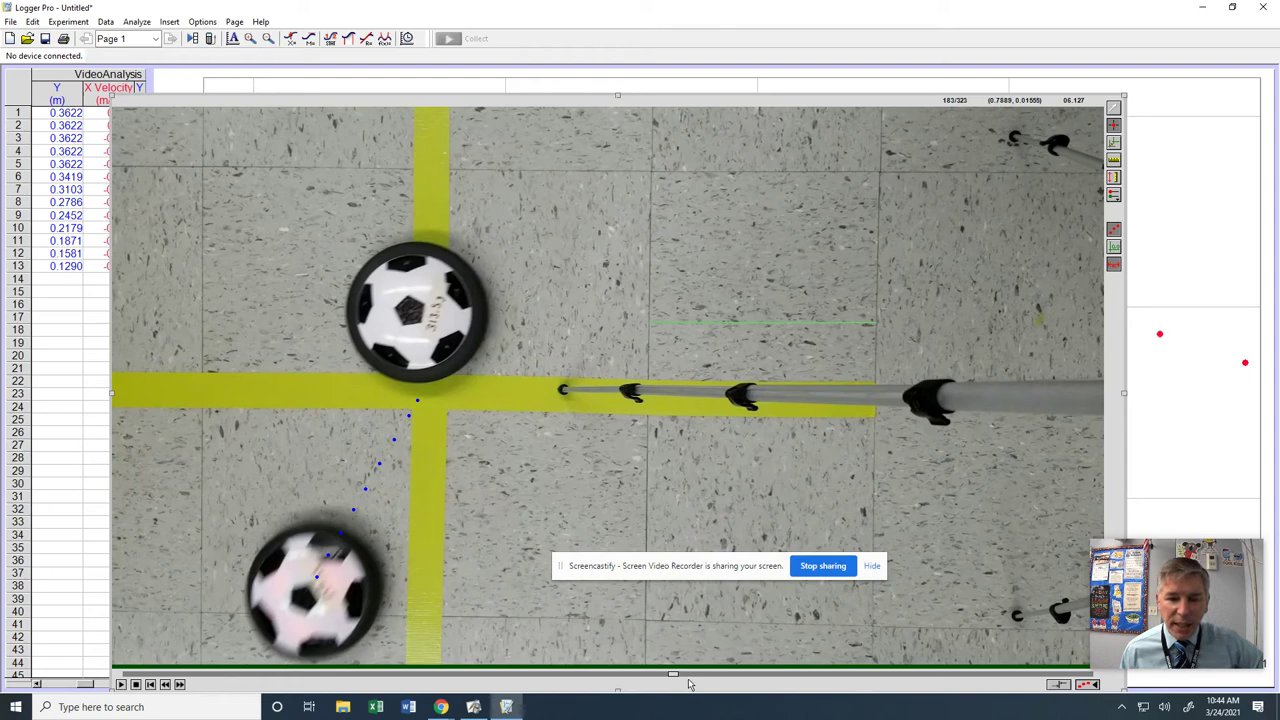
Step back a few frames, add a second point series, and mark the upper puck's first five positions
drag(676, 678, 642, 681)
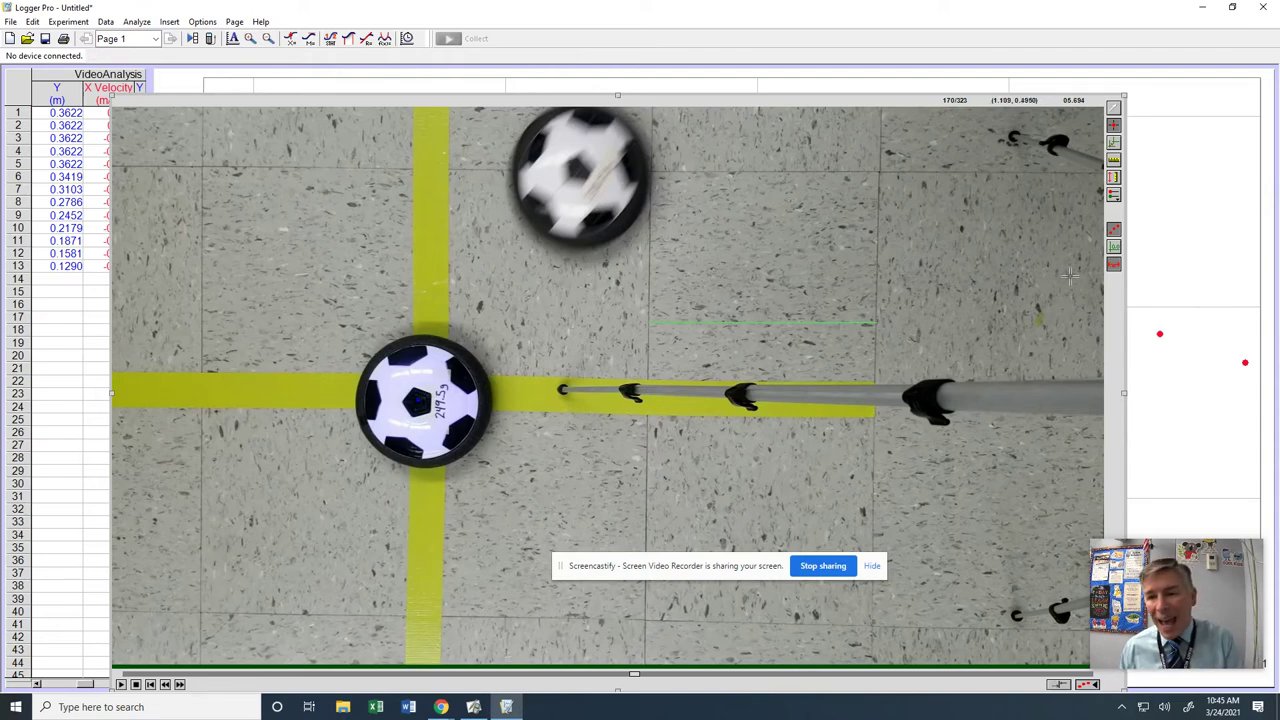
click(1116, 197)
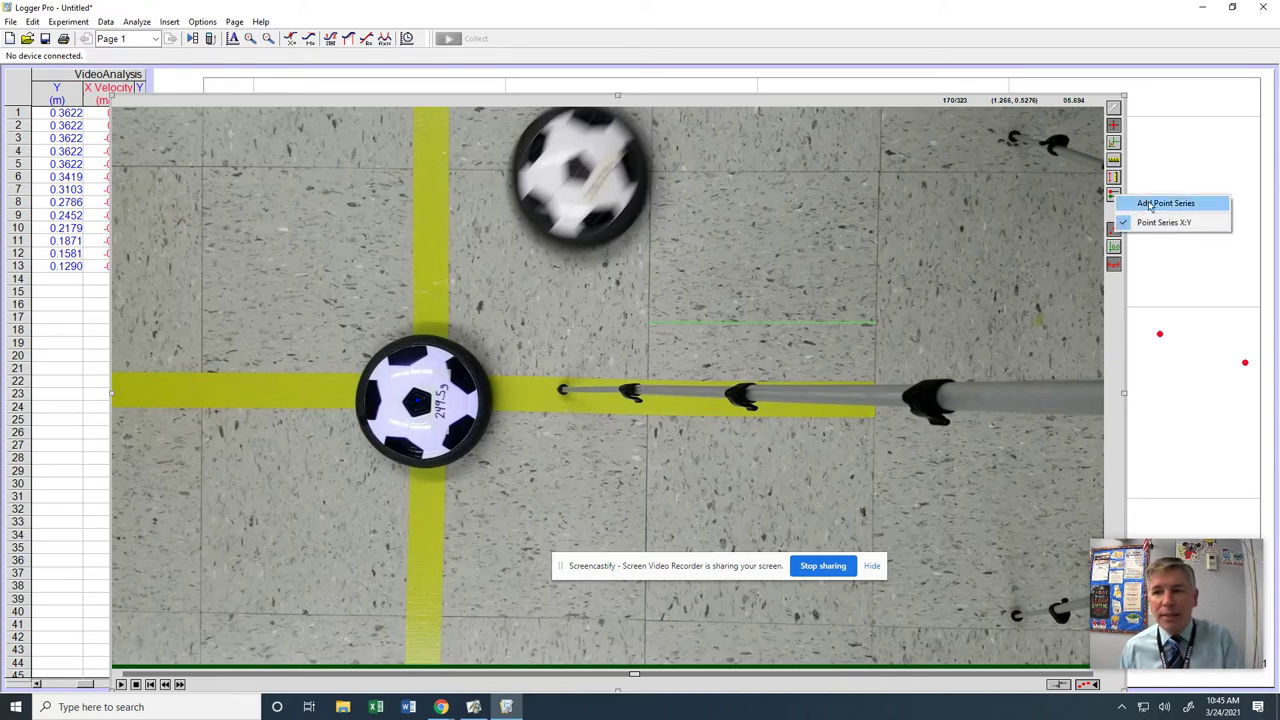
click(1150, 204)
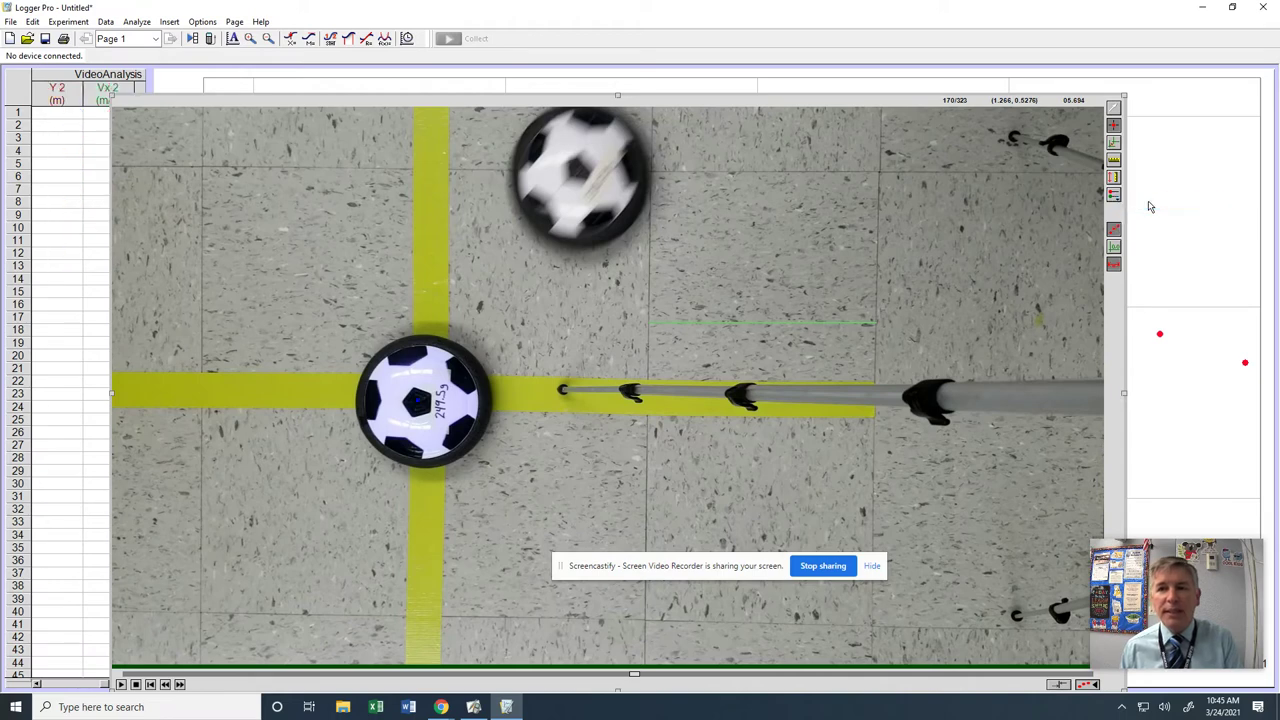
click(578, 166)
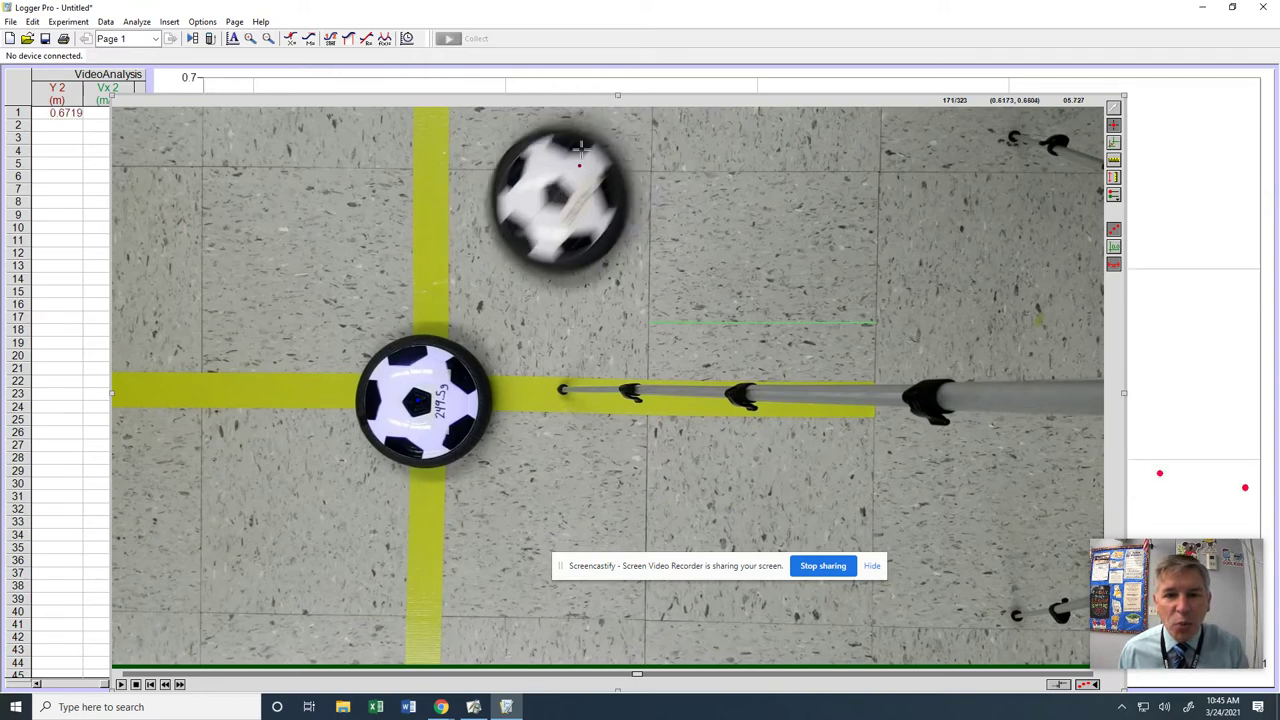
click(557, 193)
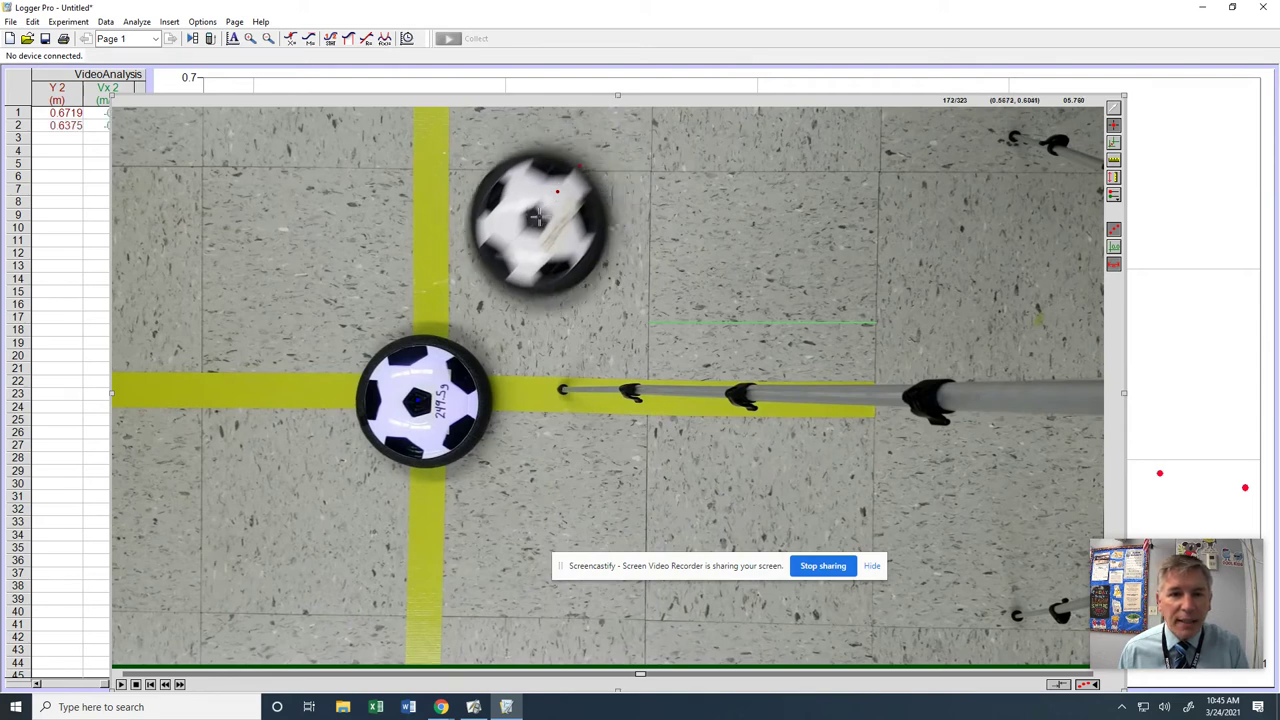
click(536, 217)
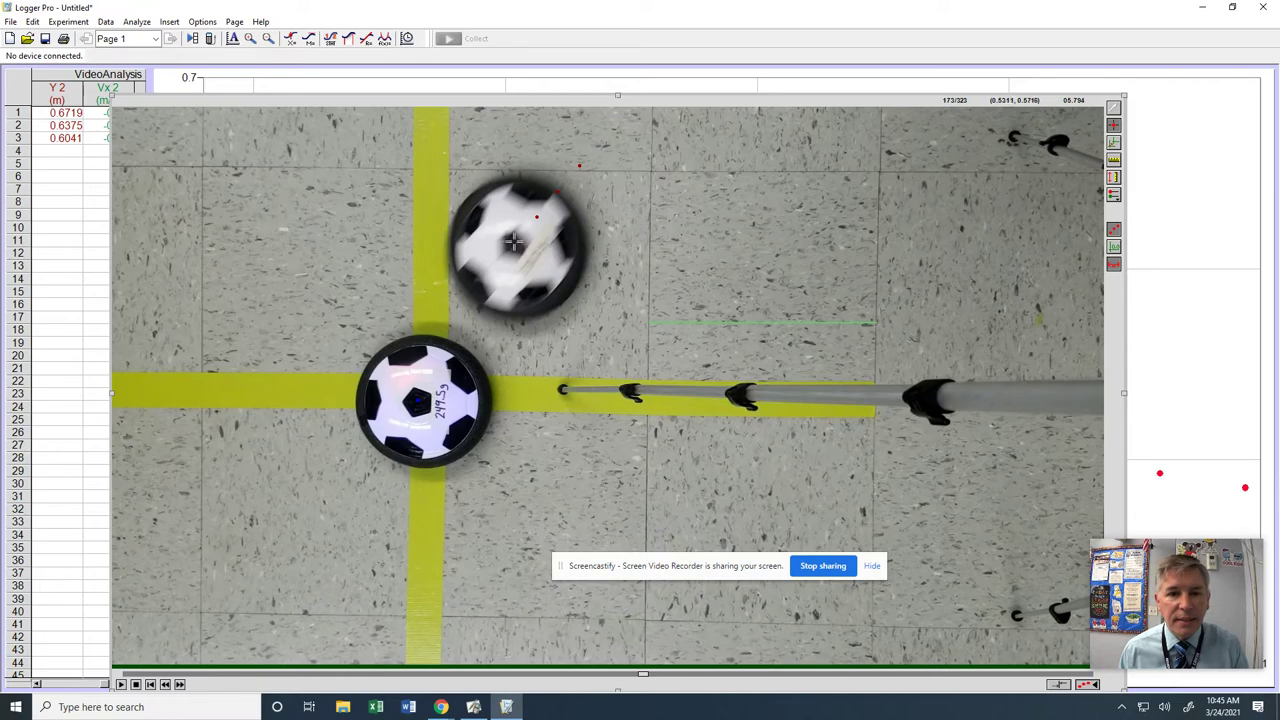
click(513, 242)
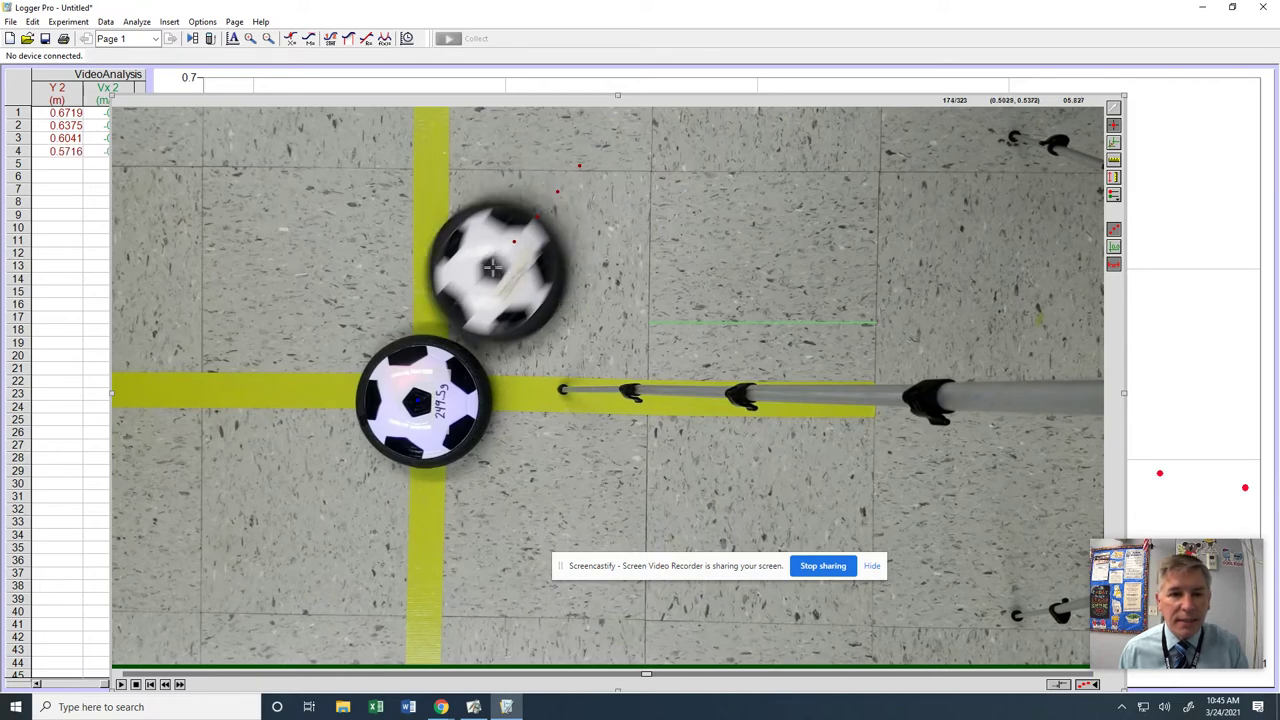
click(492, 266)
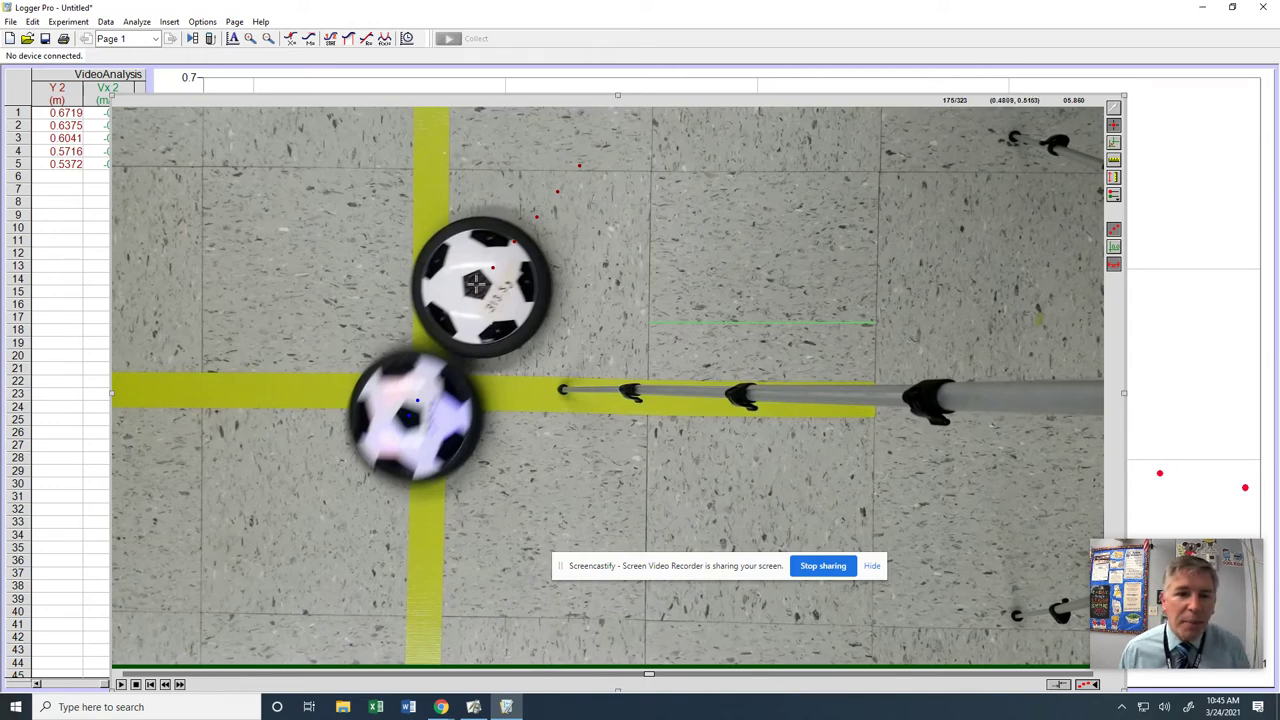
Record the second puck's remaining seven positions, then rewind and replay the video to check
click(474, 286)
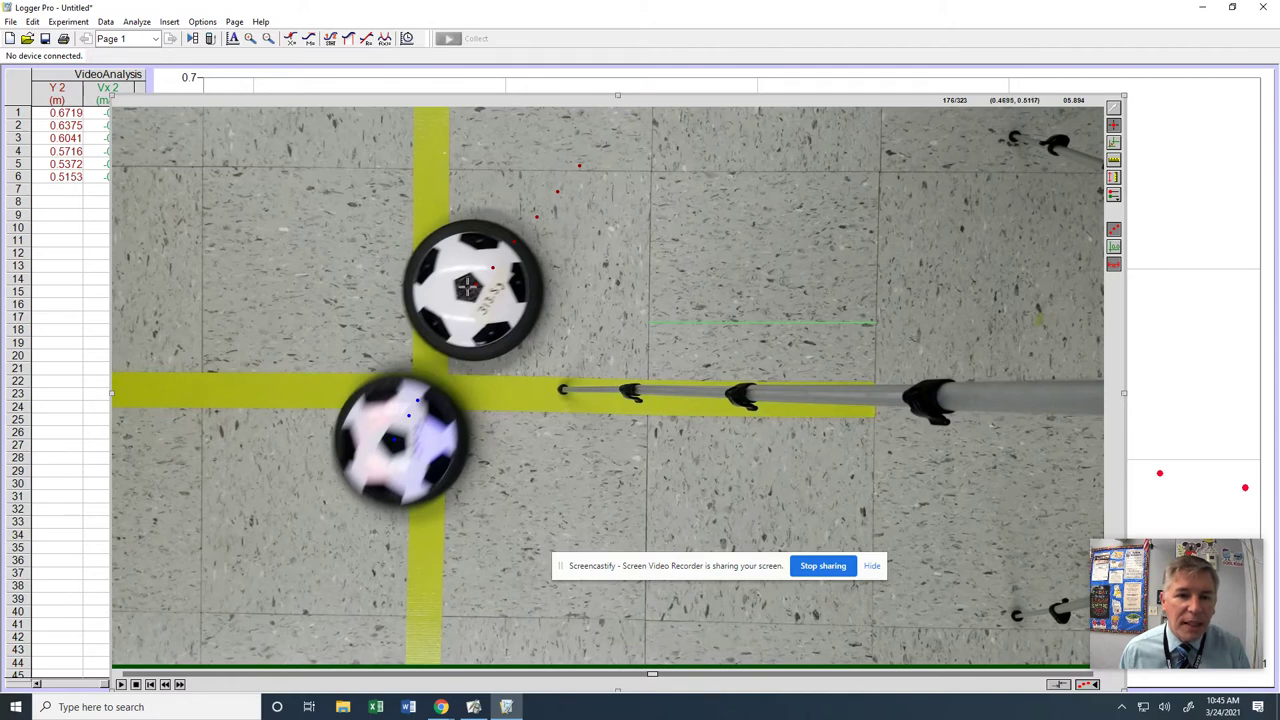
click(467, 287)
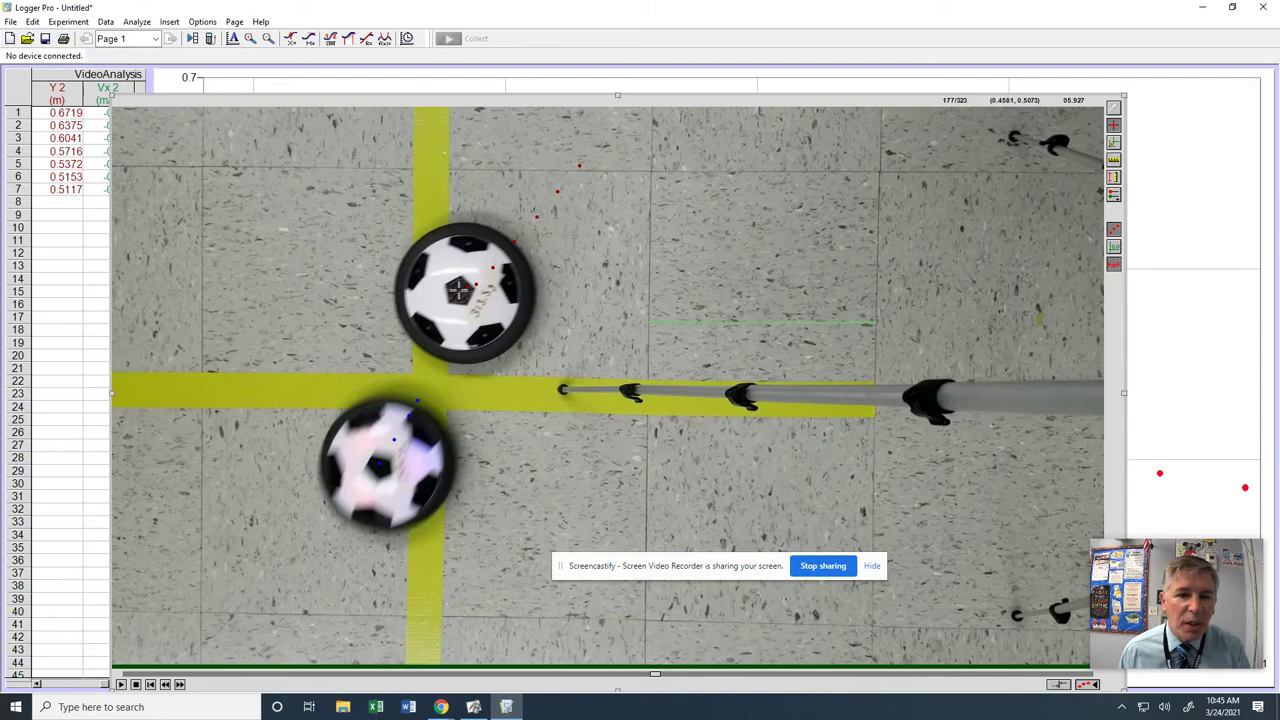
click(458, 290)
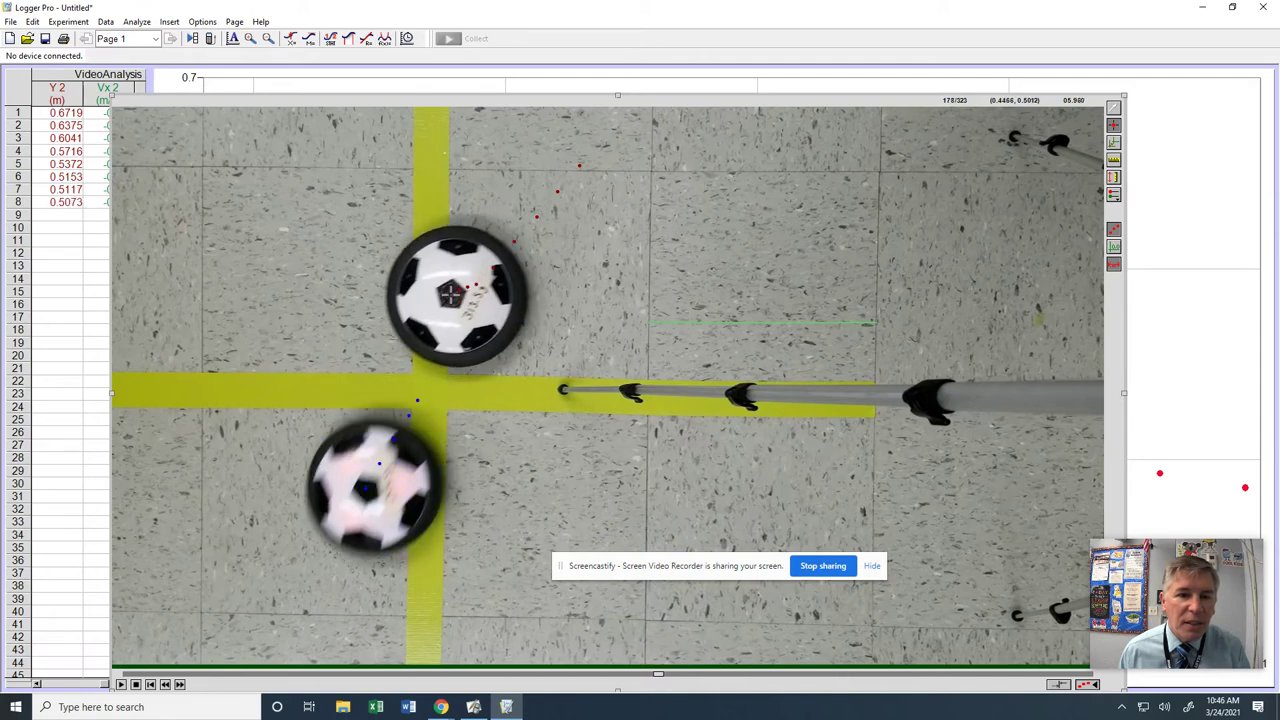
click(451, 292)
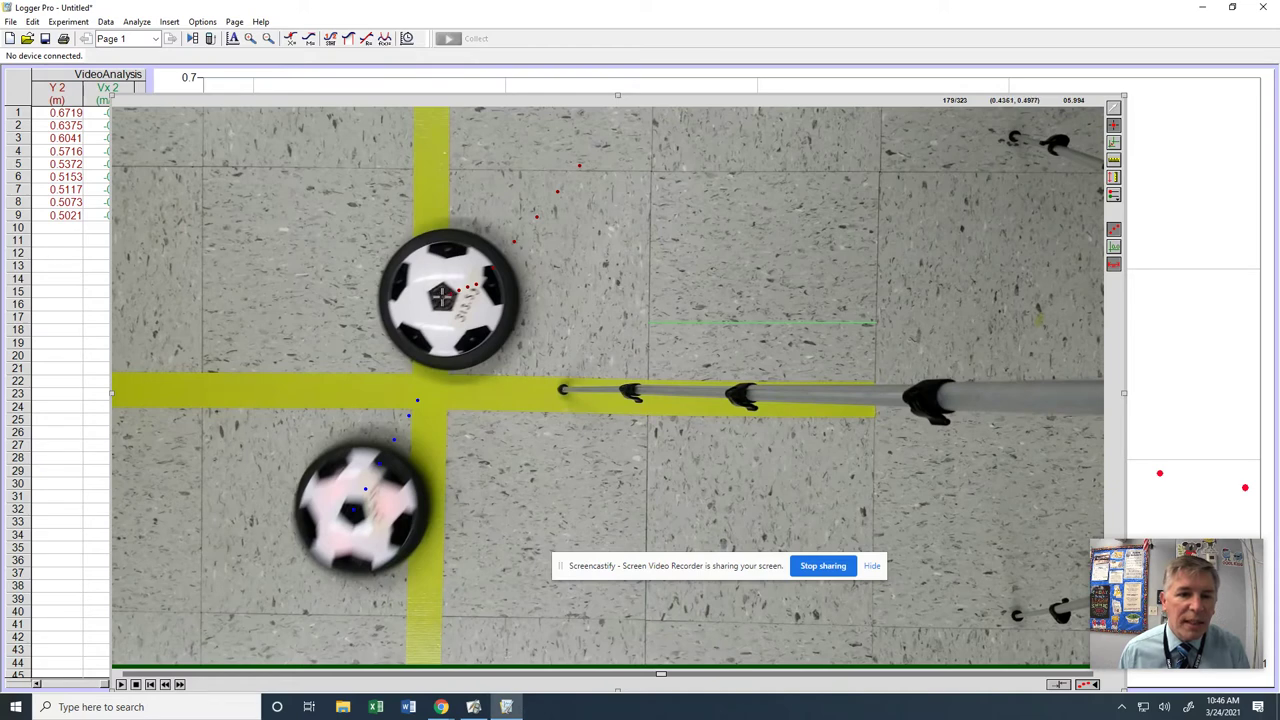
click(441, 296)
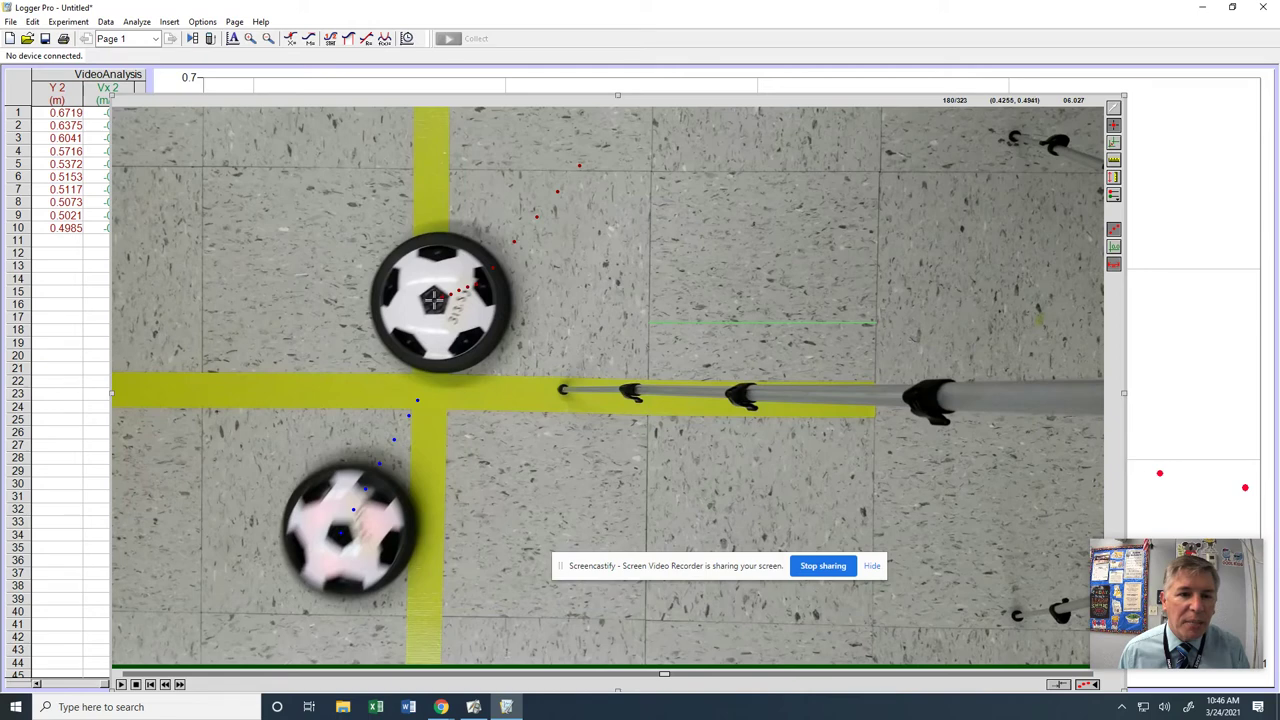
click(433, 298)
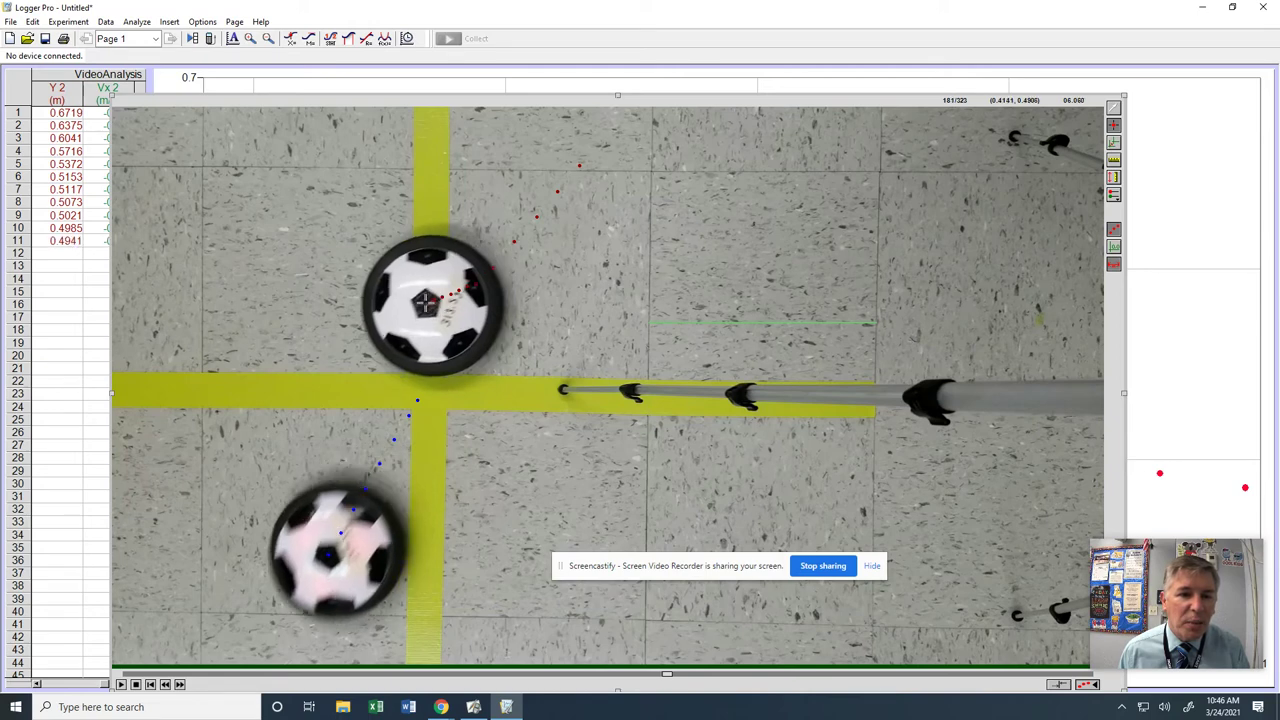
click(425, 302)
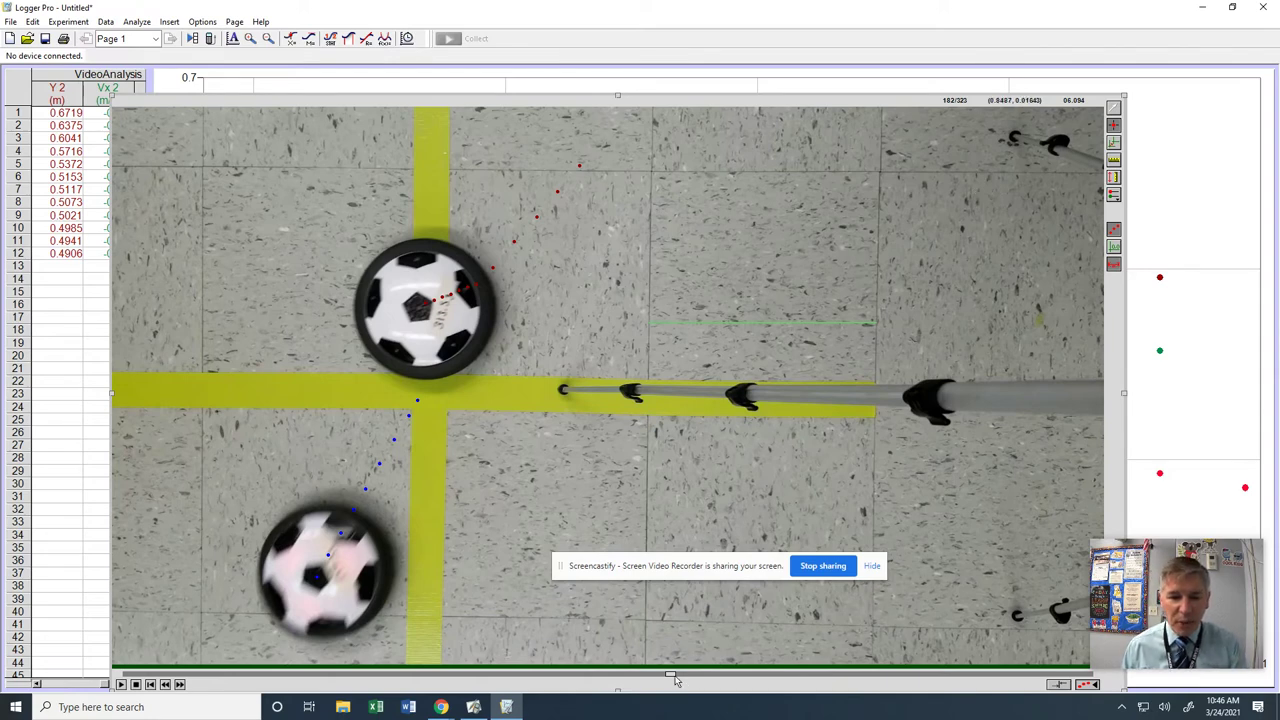
drag(670, 674, 562, 676)
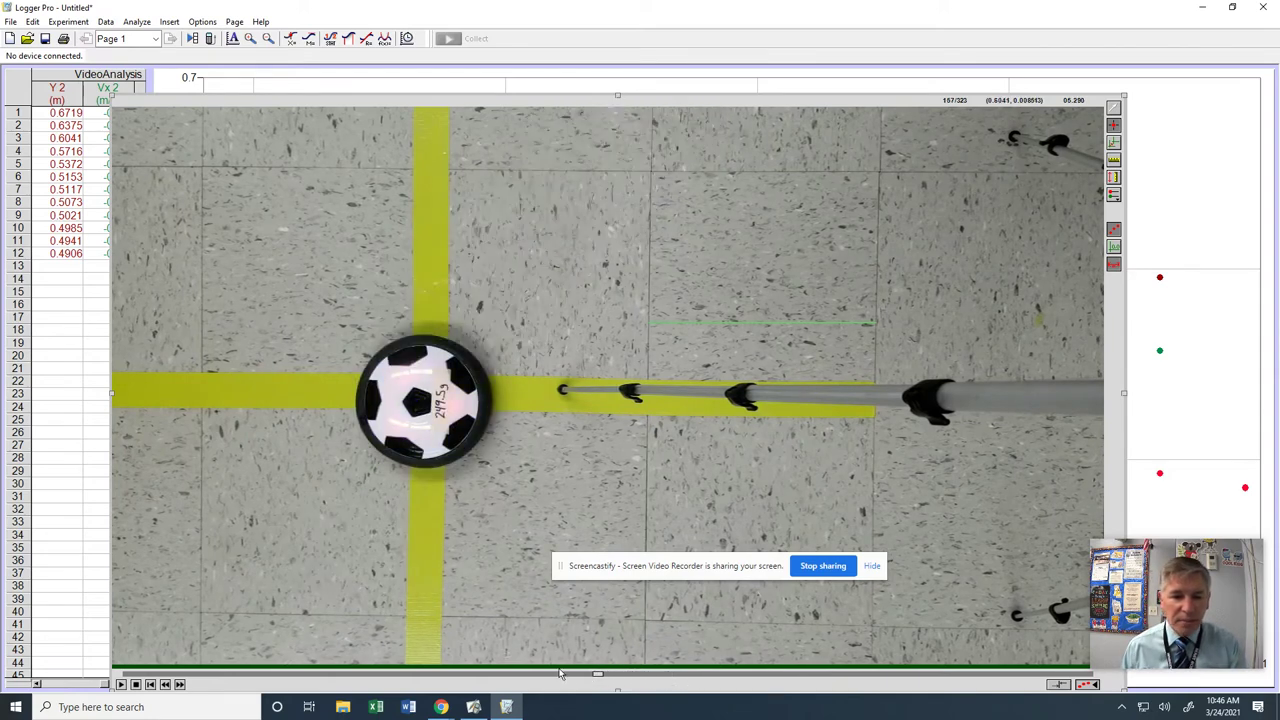
click(120, 684)
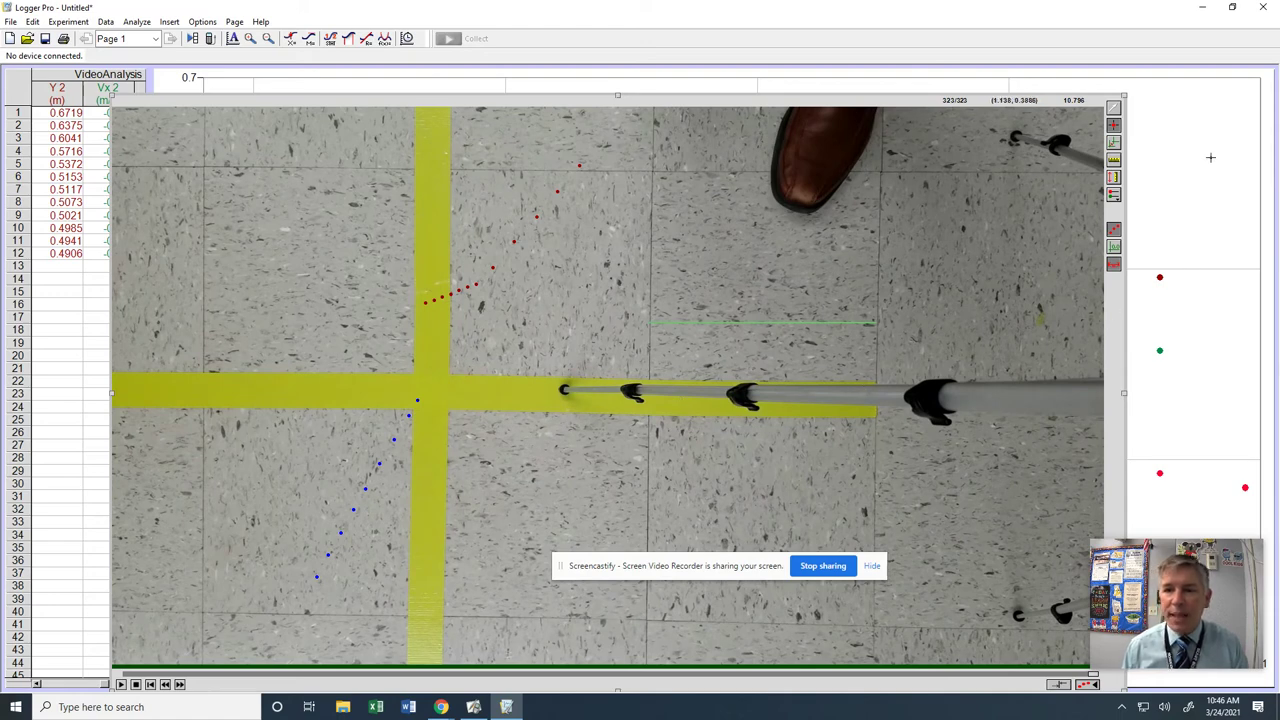
Widen the position graph over the table and set its vertical axis to plot only X
click(919, 78)
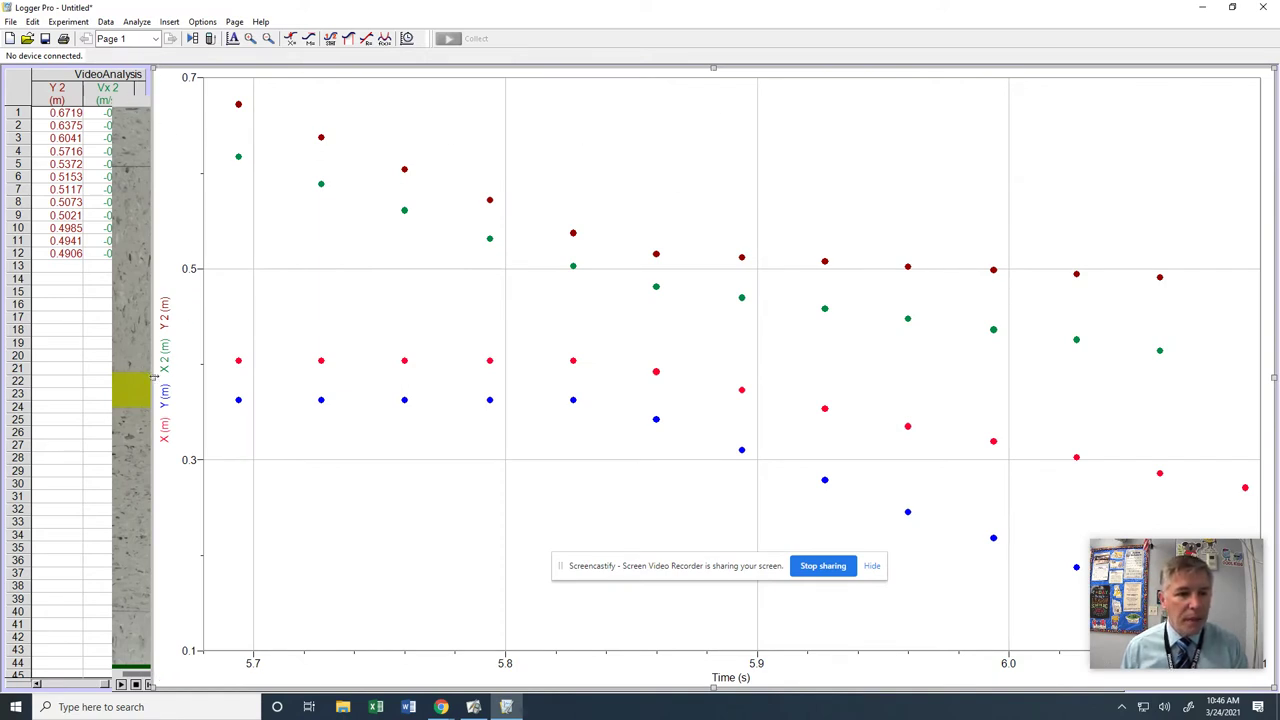
drag(155, 375, 37, 375)
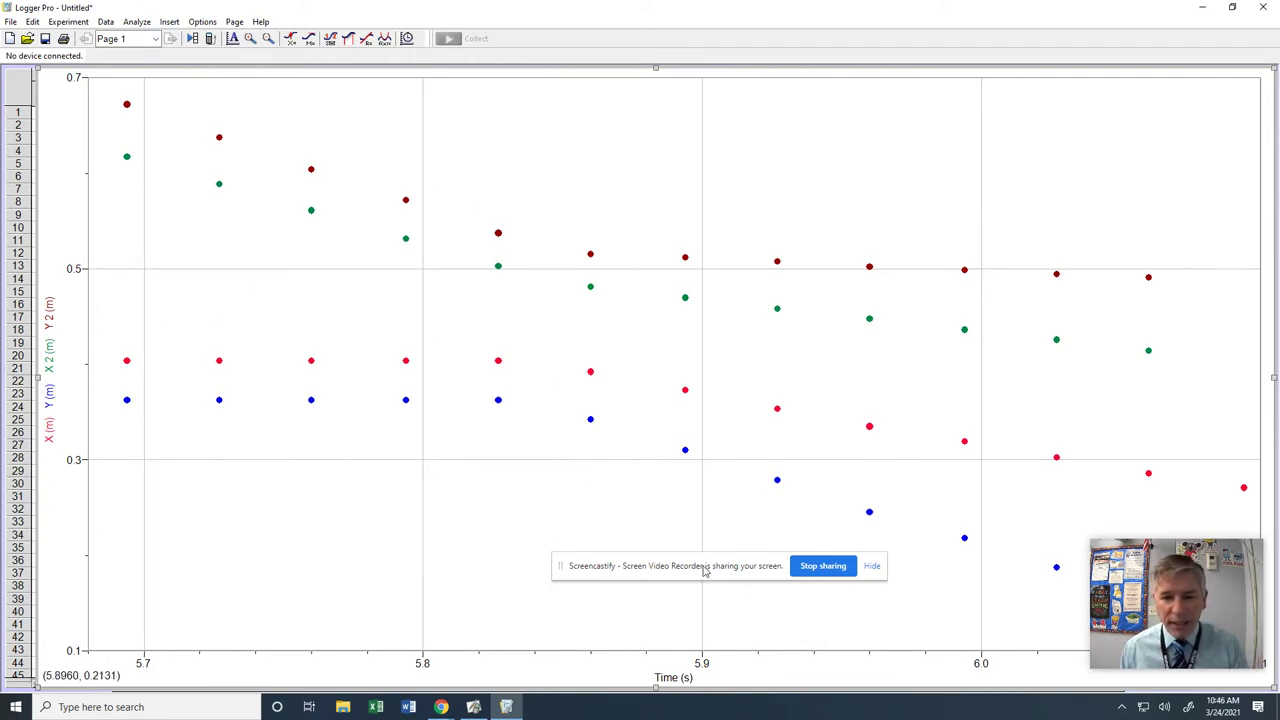
drag(704, 568, 1045, 38)
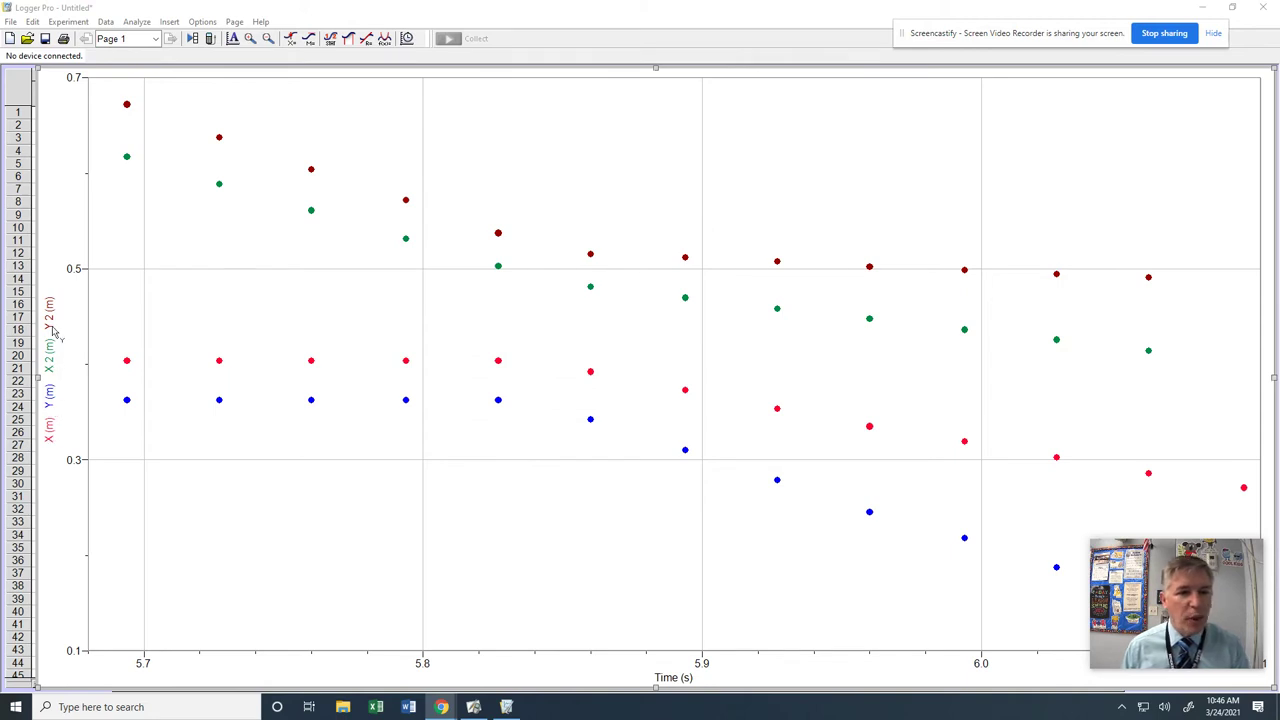
click(52, 372)
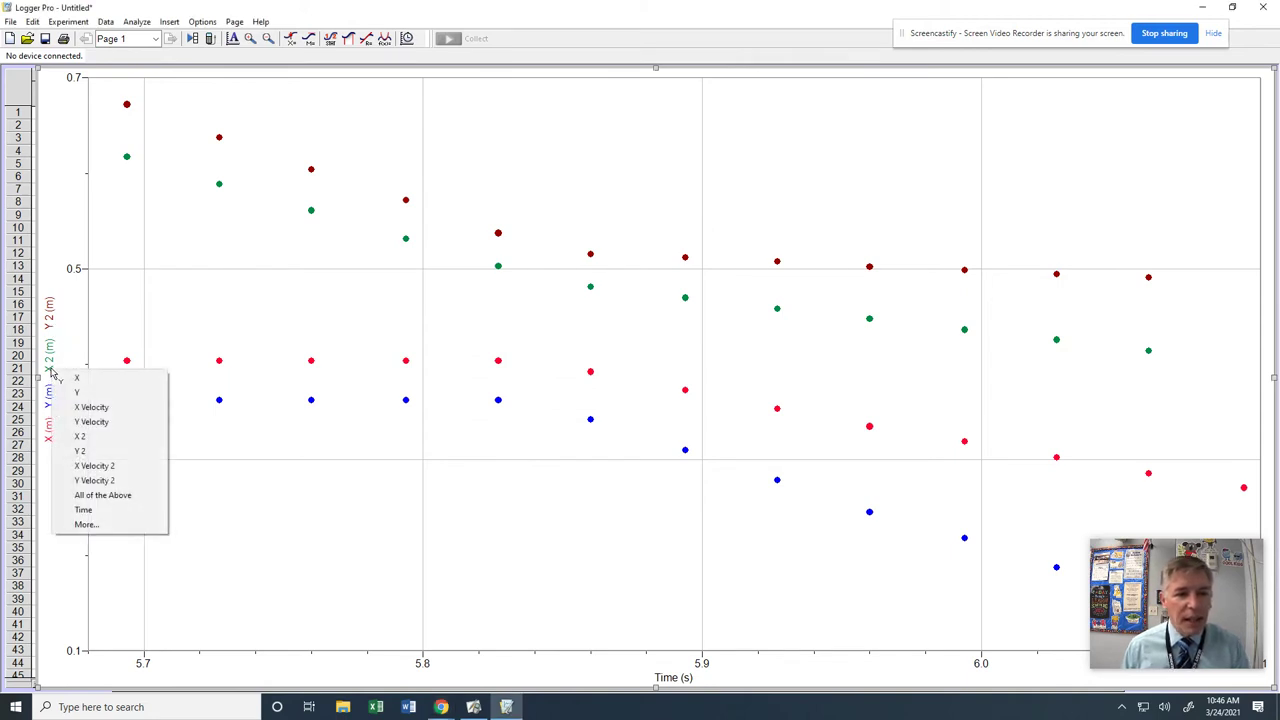
click(77, 378)
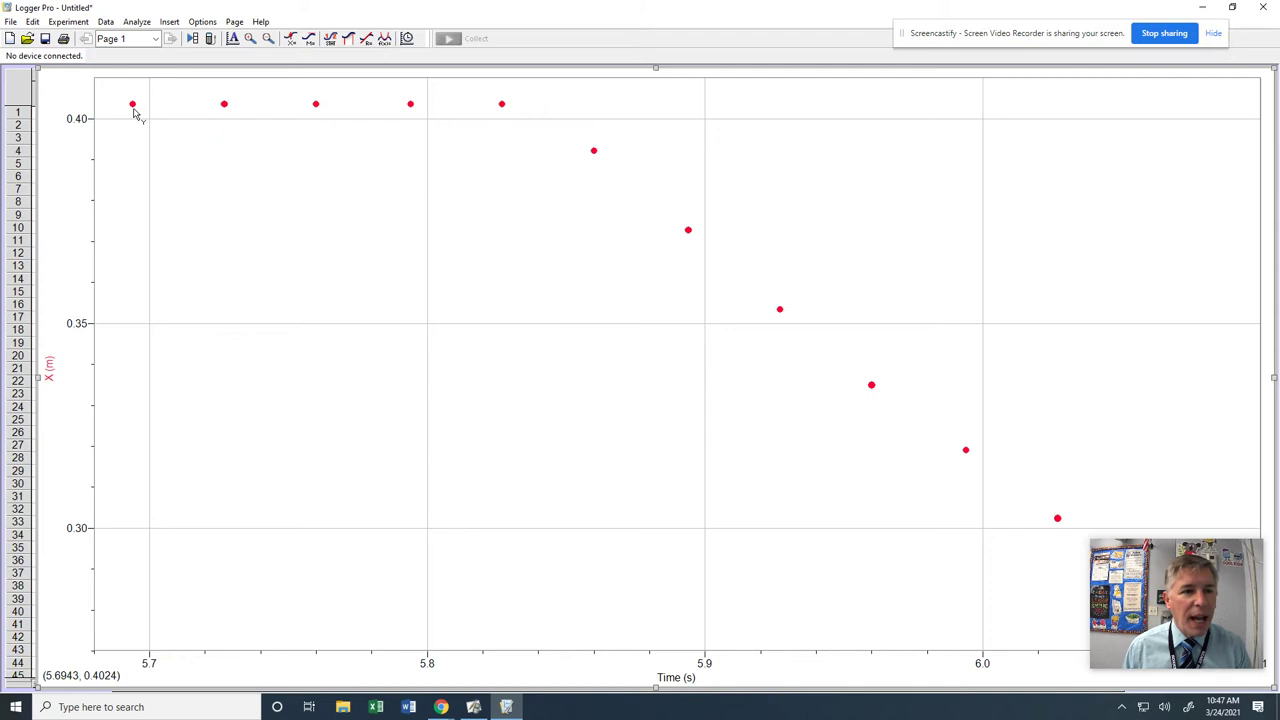
Fit a line to the five pre-collision X points (slope about 0) and move its stats box
drag(133, 112, 506, 134)
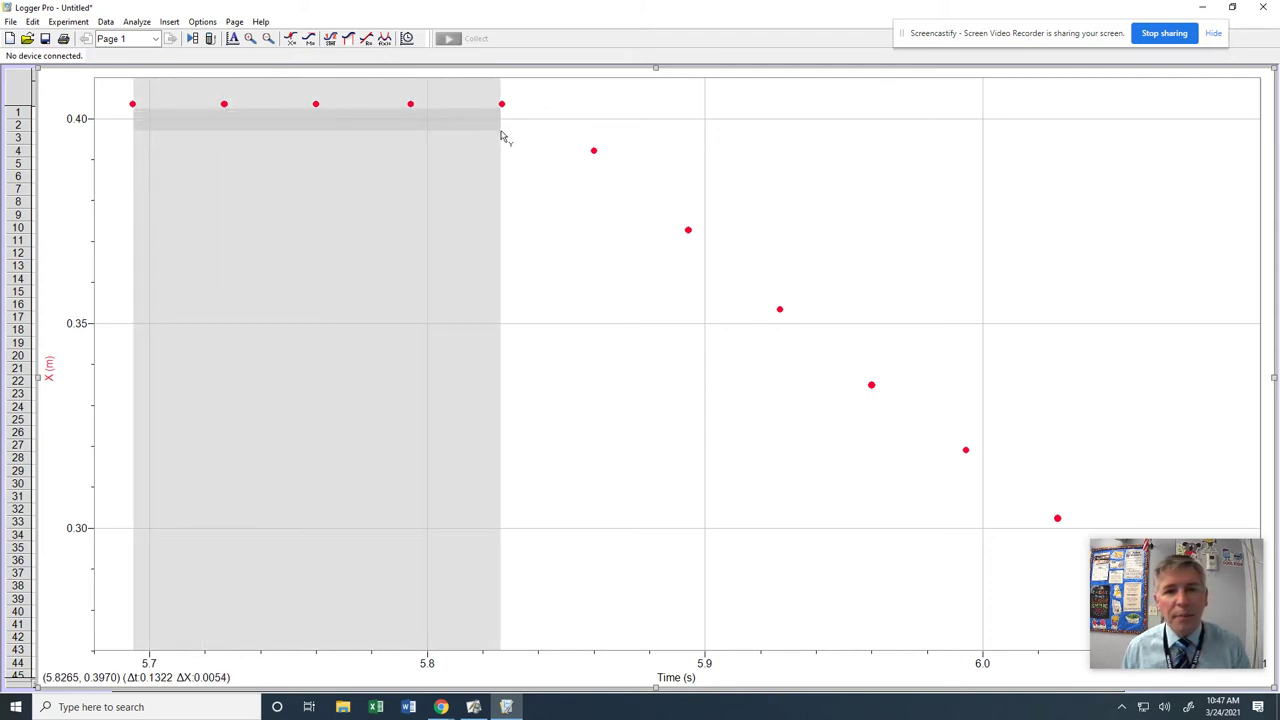
click(365, 40)
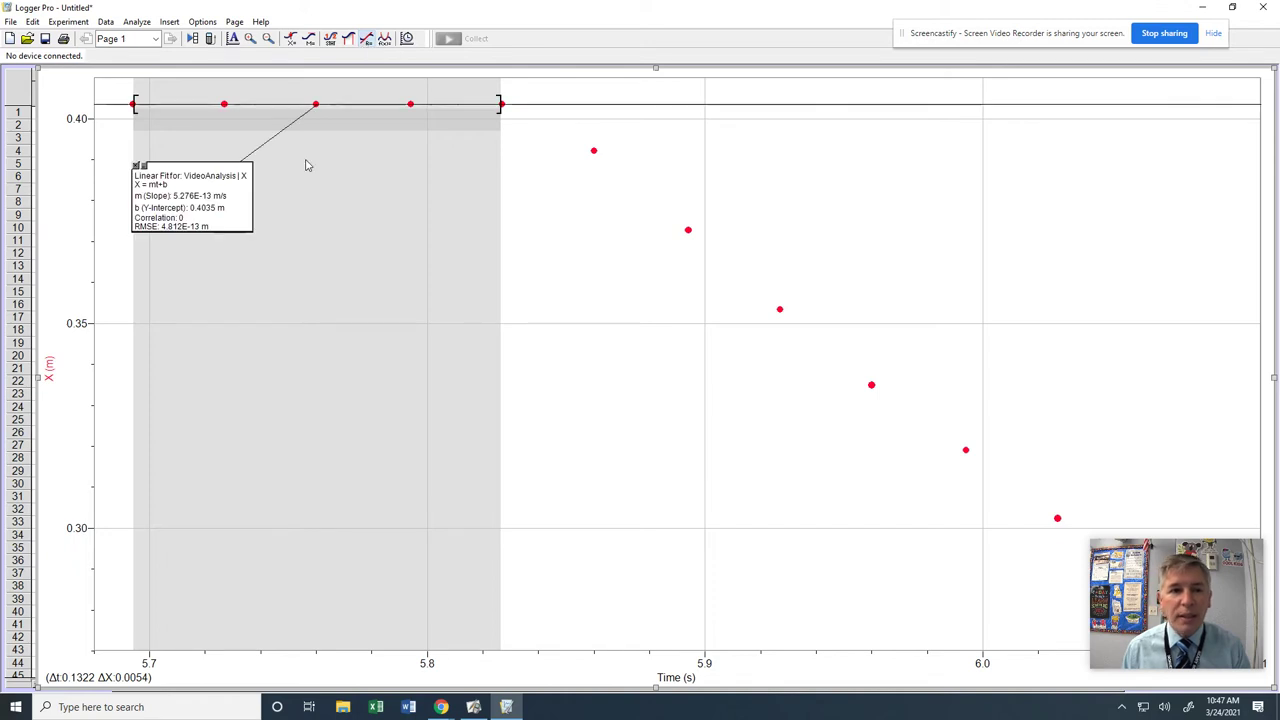
drag(230, 212, 325, 182)
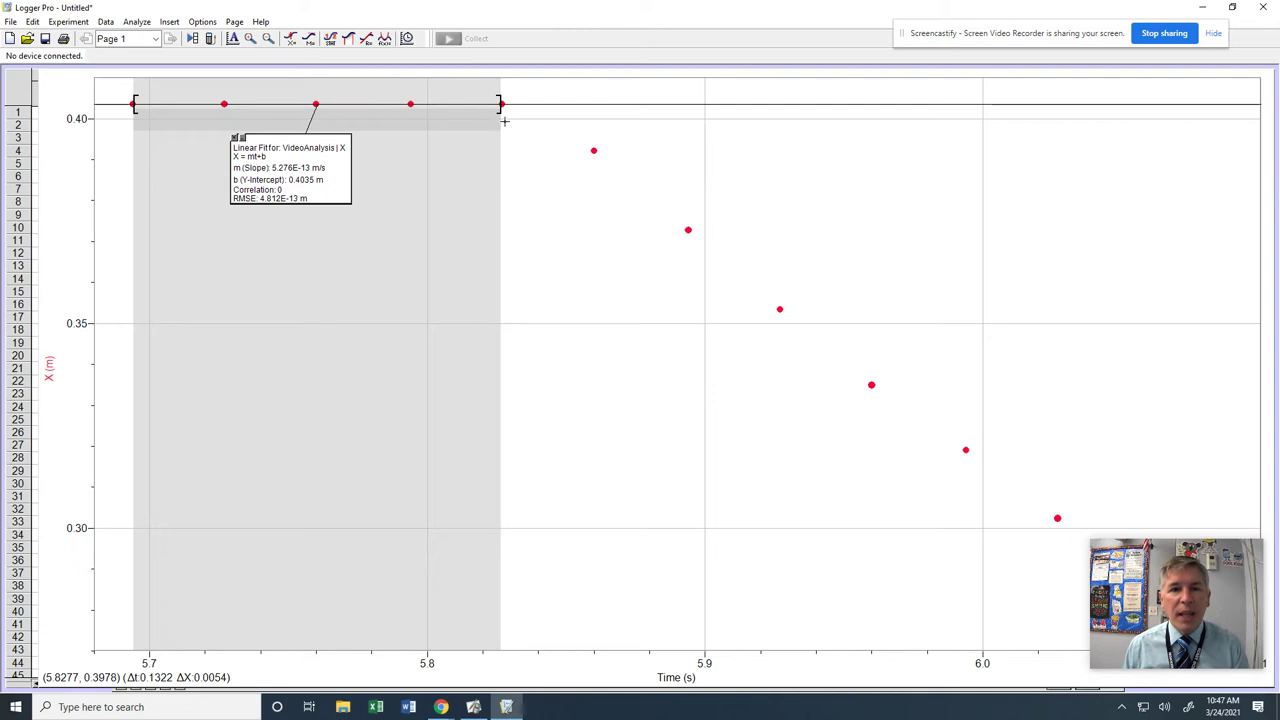
Fit a line to the post-collision X points (slope -0.5192 m/s) and place its stats box beside it
drag(502, 112, 1167, 277)
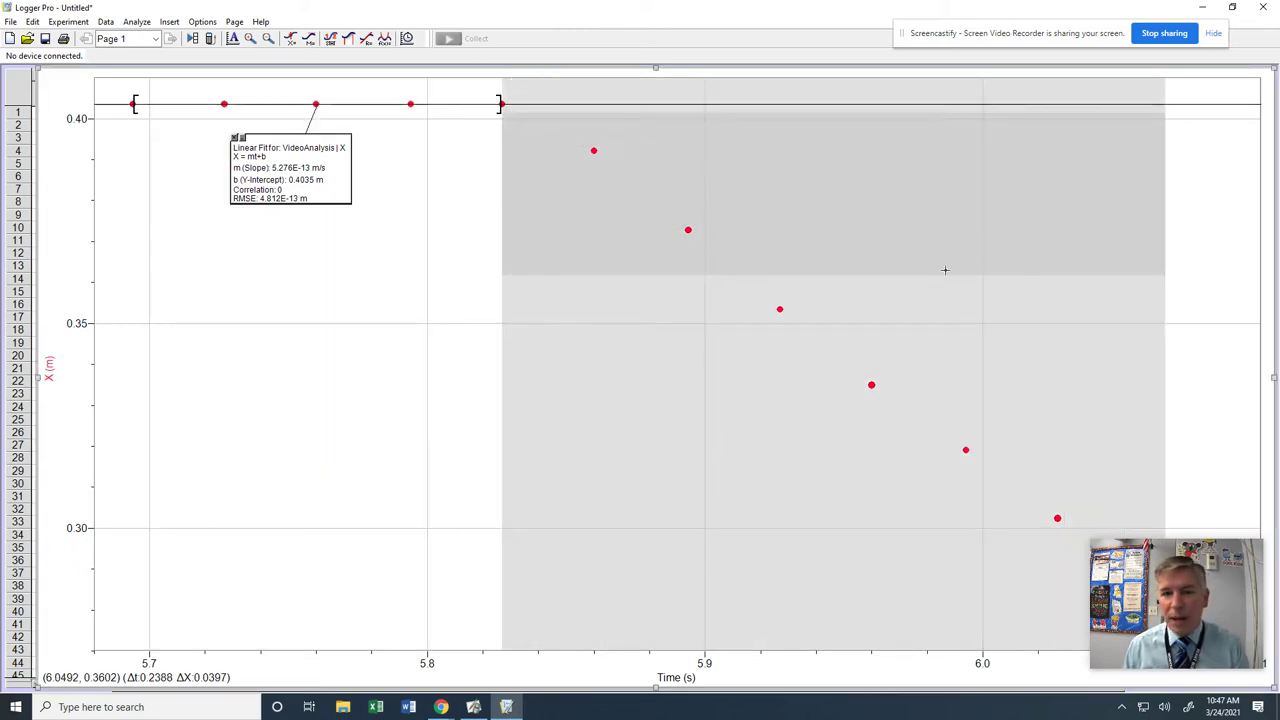
click(367, 40)
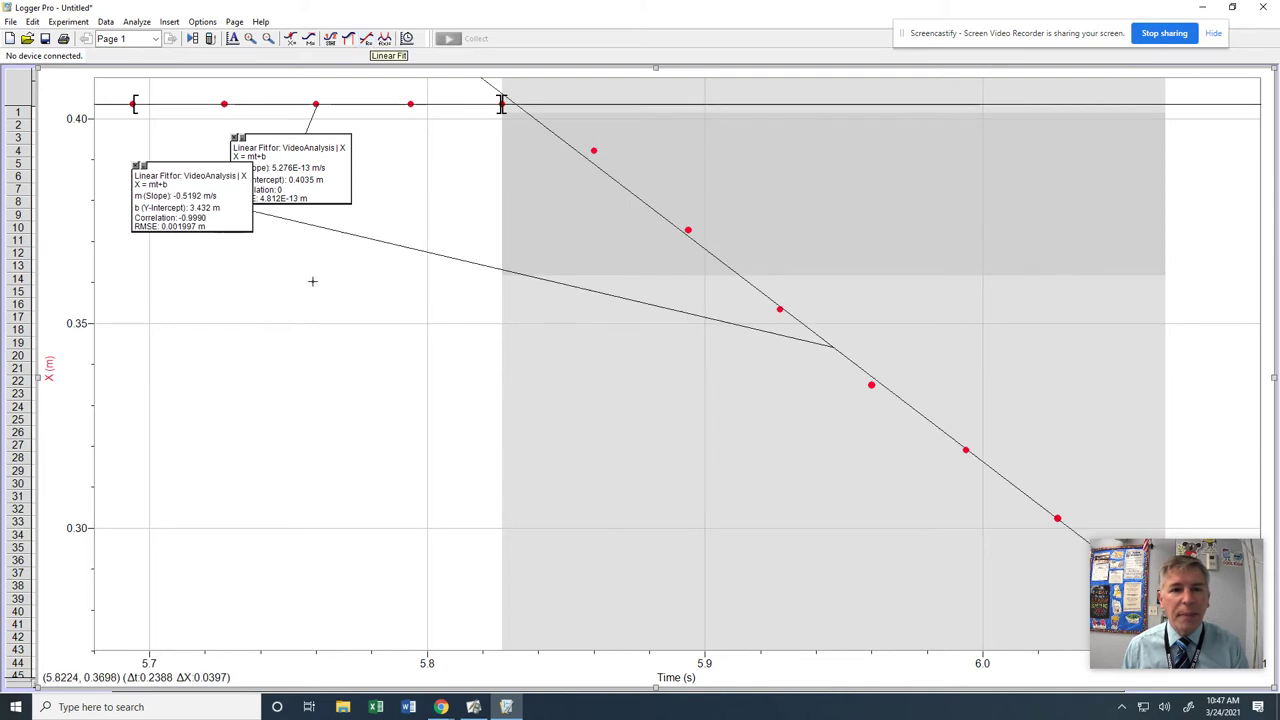
drag(619, 250, 833, 235)
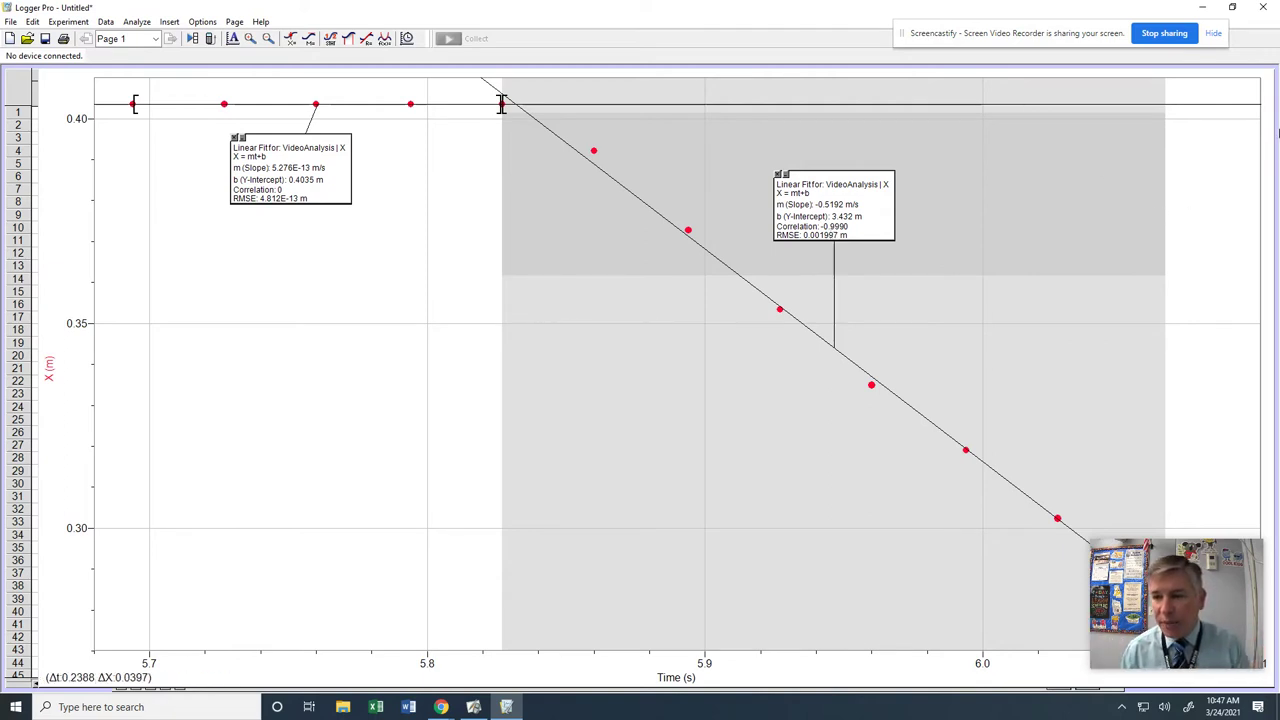
Add a second graph plotting Y versus time, placed at the upper right and enlarged
click(1243, 163)
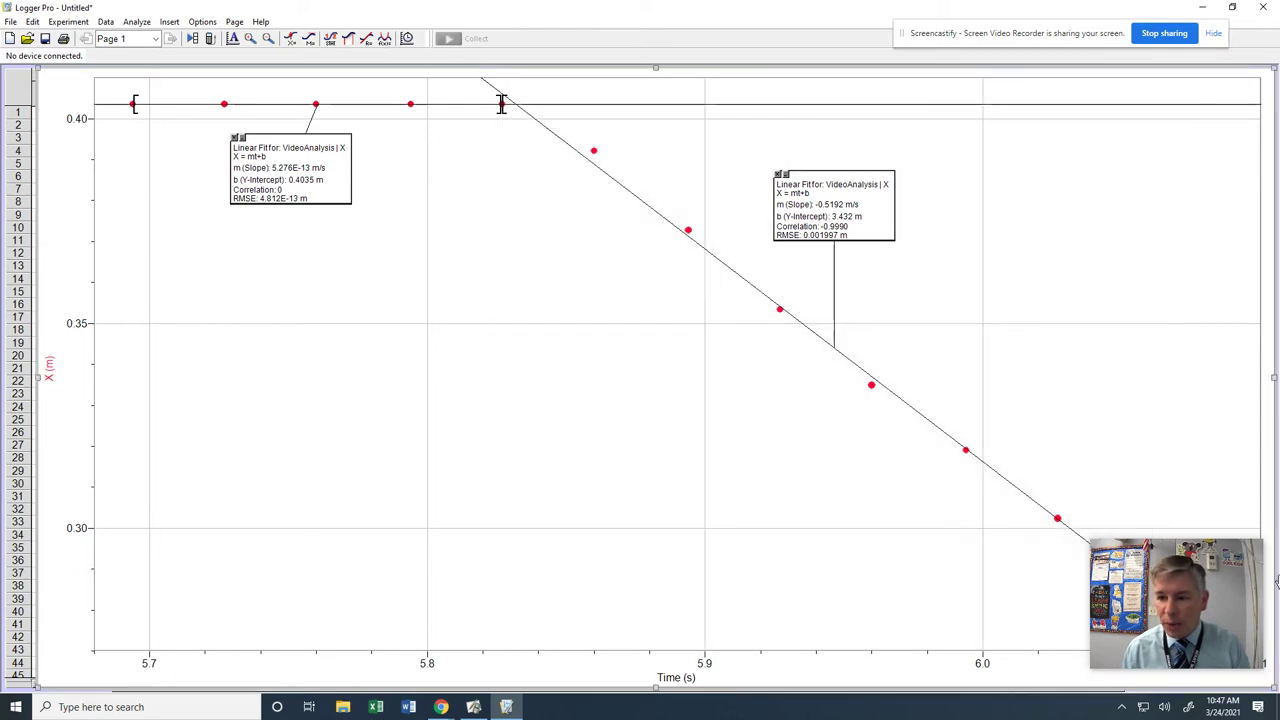
drag(1268, 684, 483, 427)
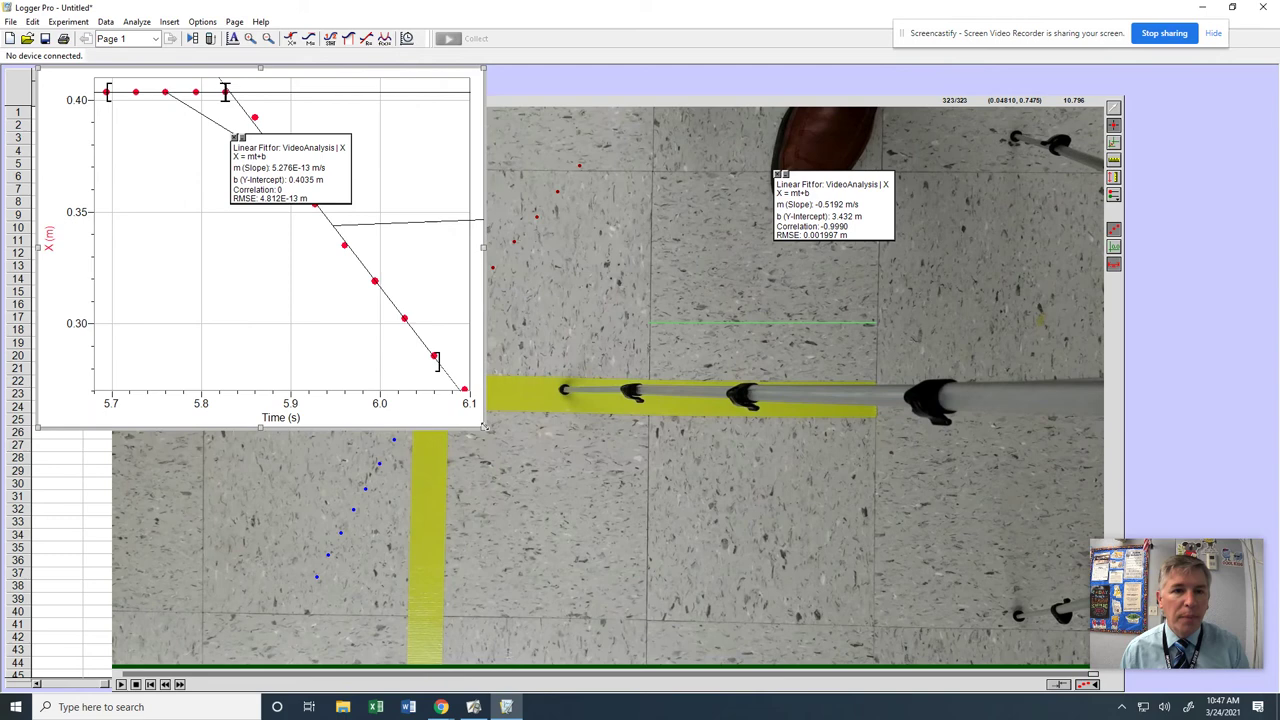
click(169, 21)
click(186, 38)
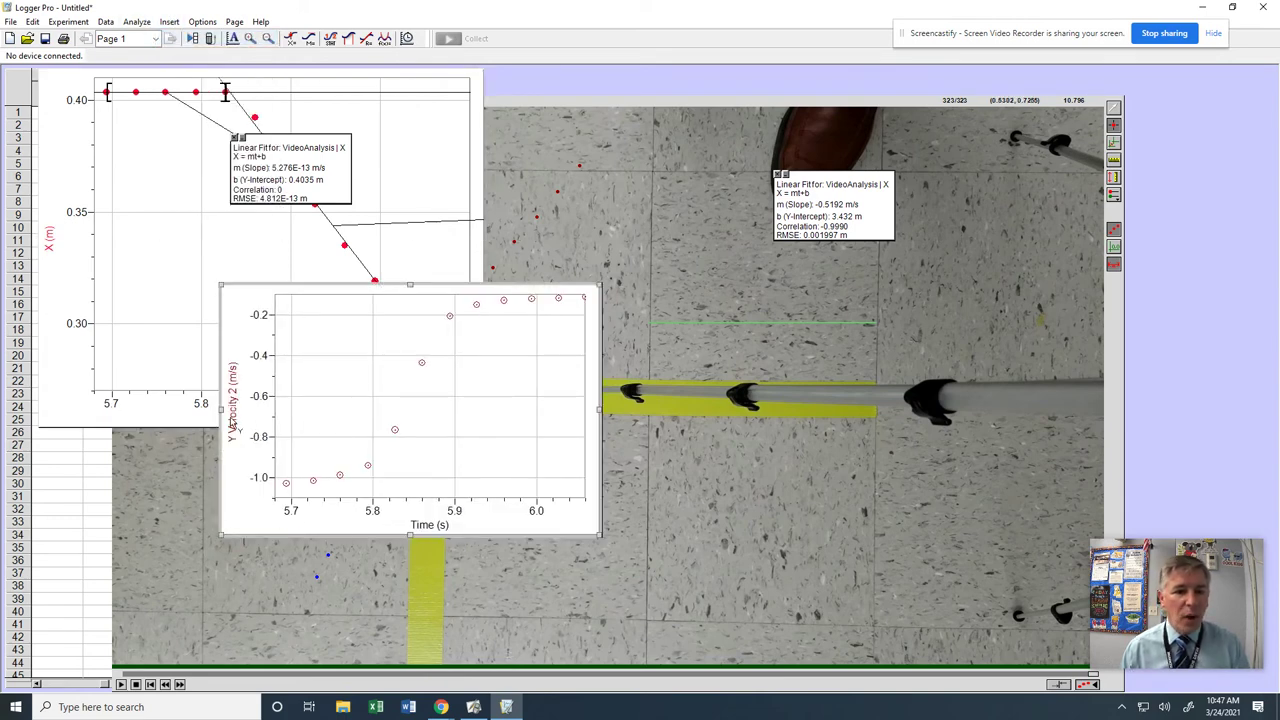
click(232, 422)
click(257, 441)
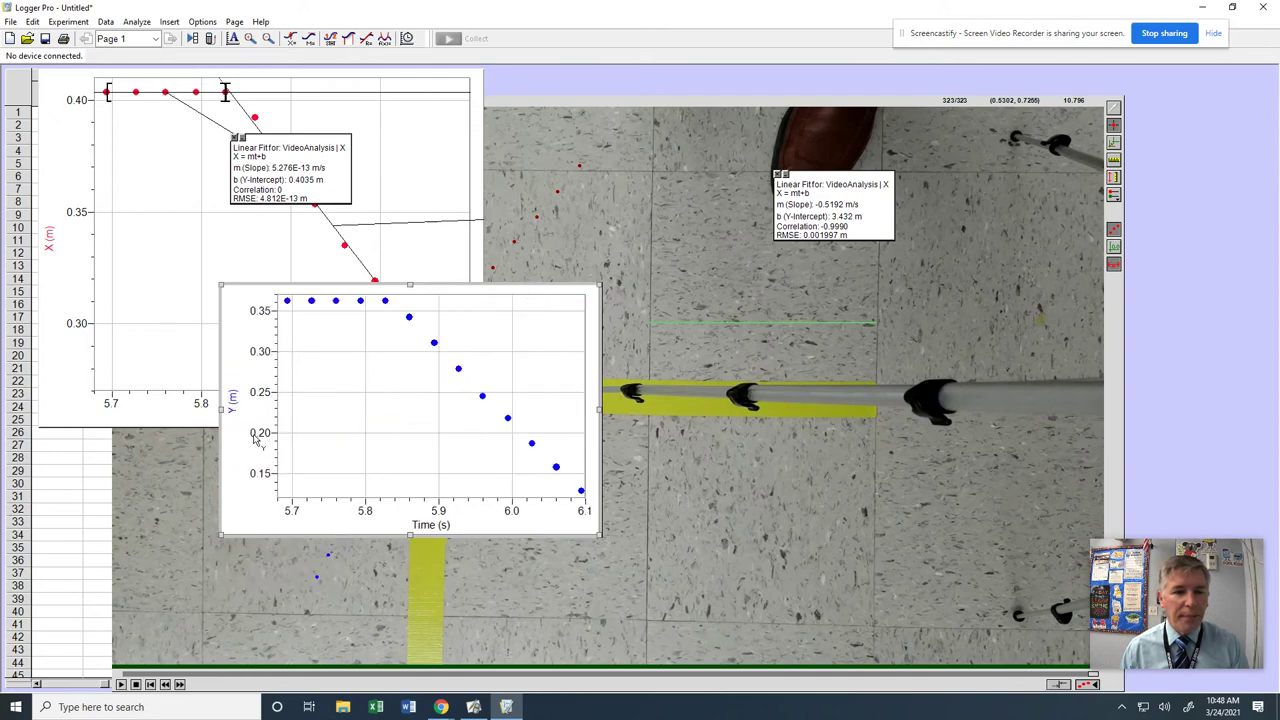
drag(492, 290, 760, 73)
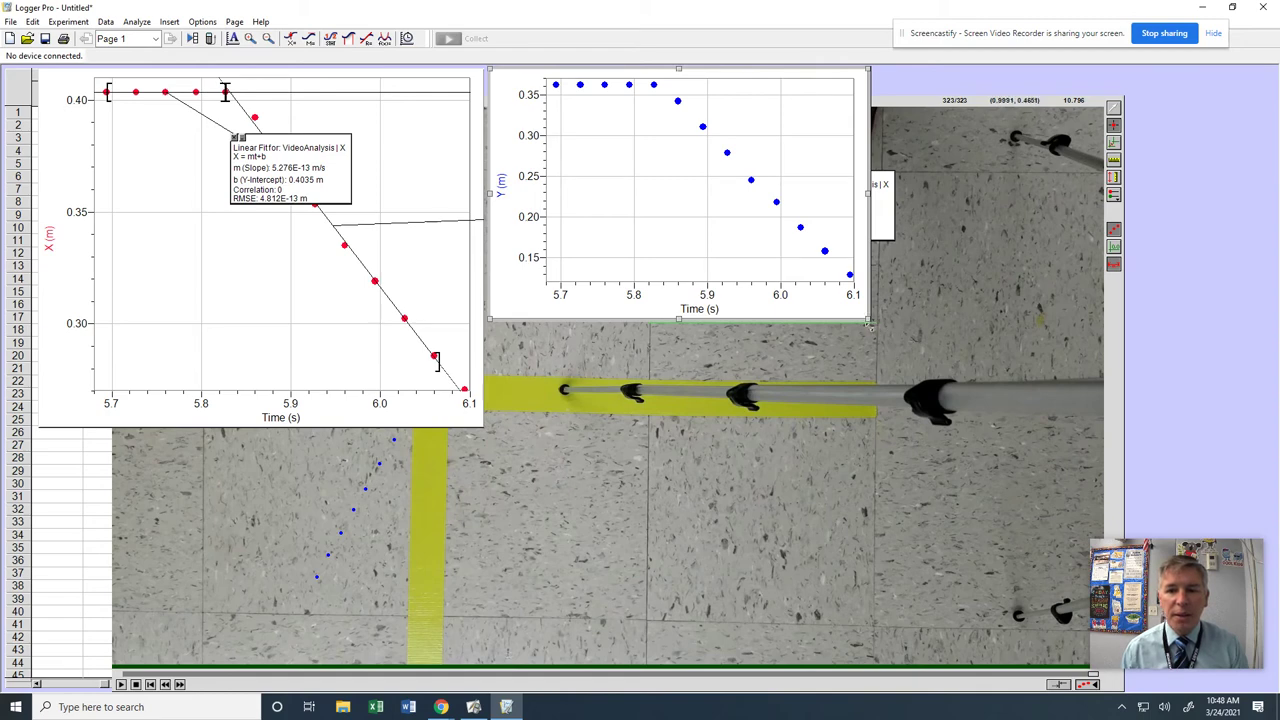
drag(869, 323, 890, 428)
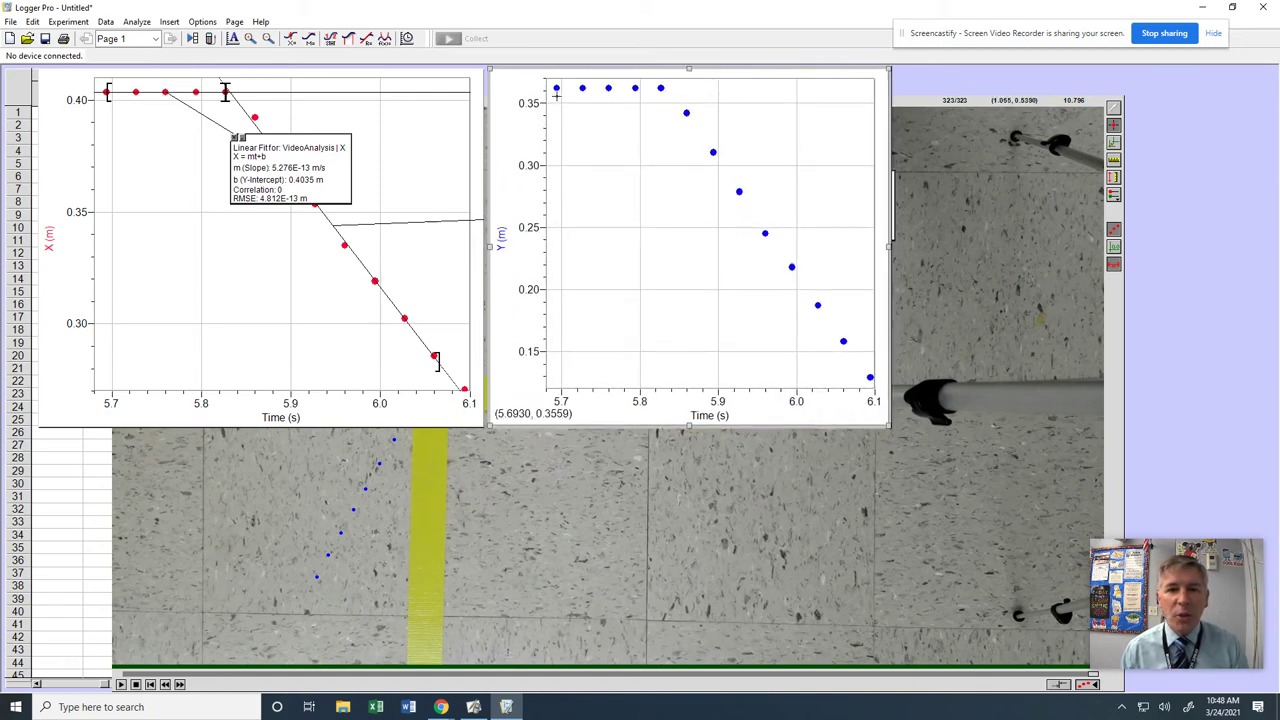
Fit a flat line (slope 0, intercept 0.3622 m) to Y over 5.7–5.83 s, then select 5.83–6.1 s
drag(560, 96, 665, 97)
click(366, 40)
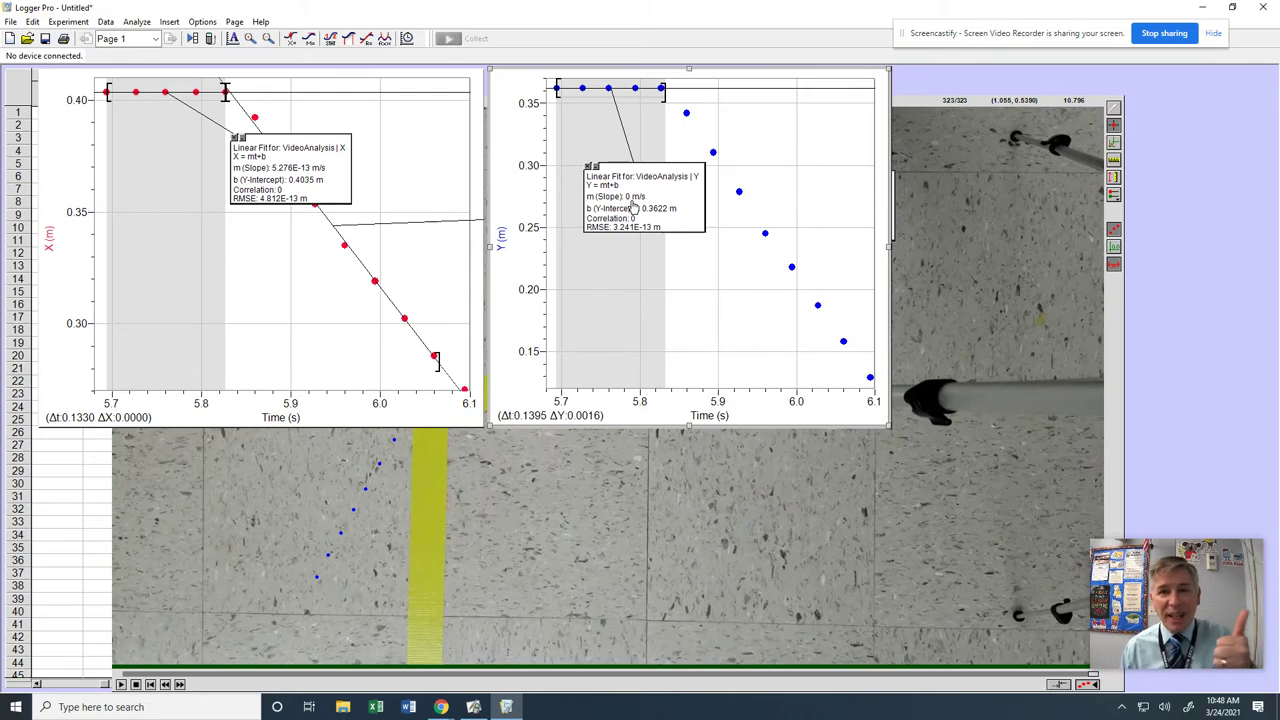
drag(643, 203, 629, 189)
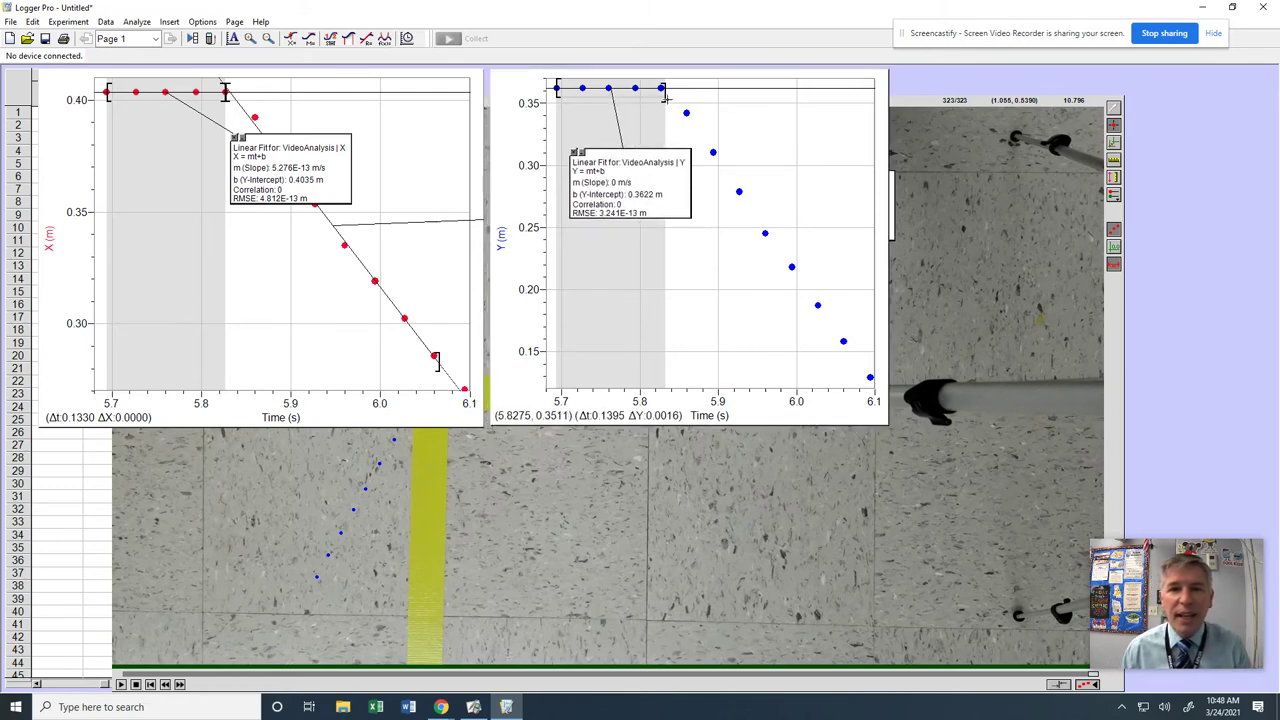
drag(666, 92, 896, 198)
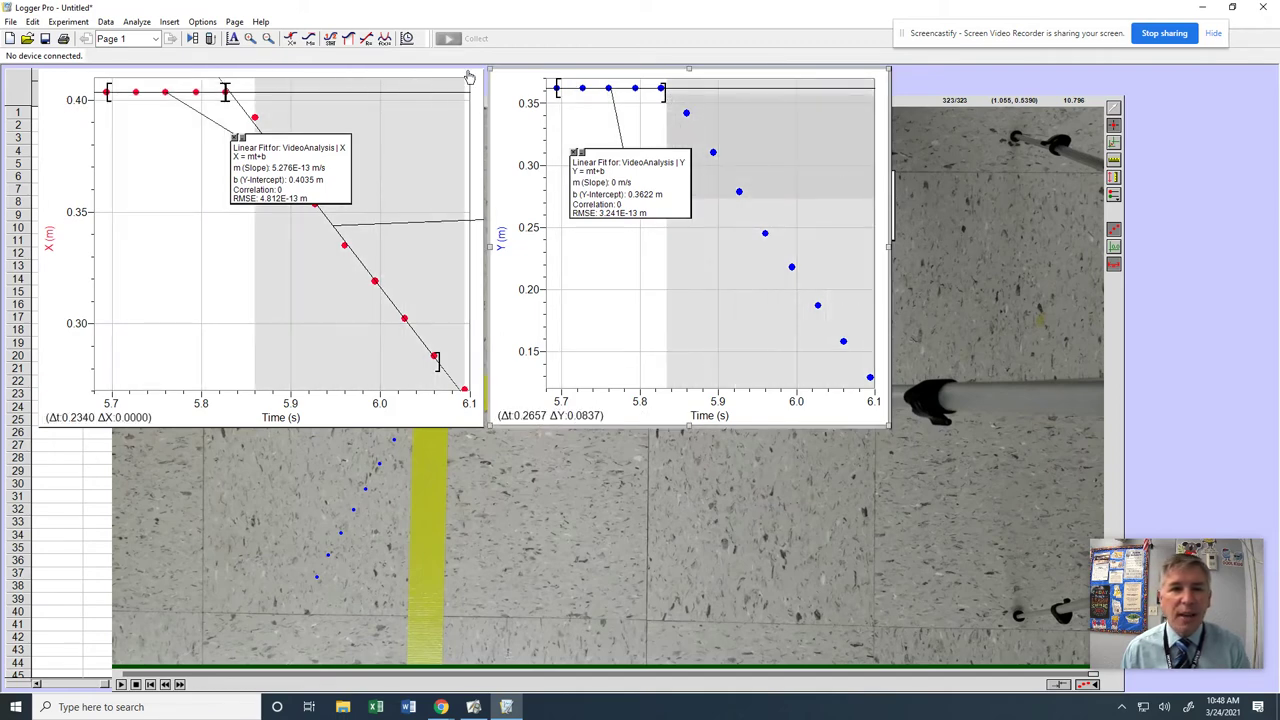
Fit the selected post-collision Y data (slope -0.9111 m/s) and move its results box up and right
click(367, 38)
drag(656, 228, 812, 164)
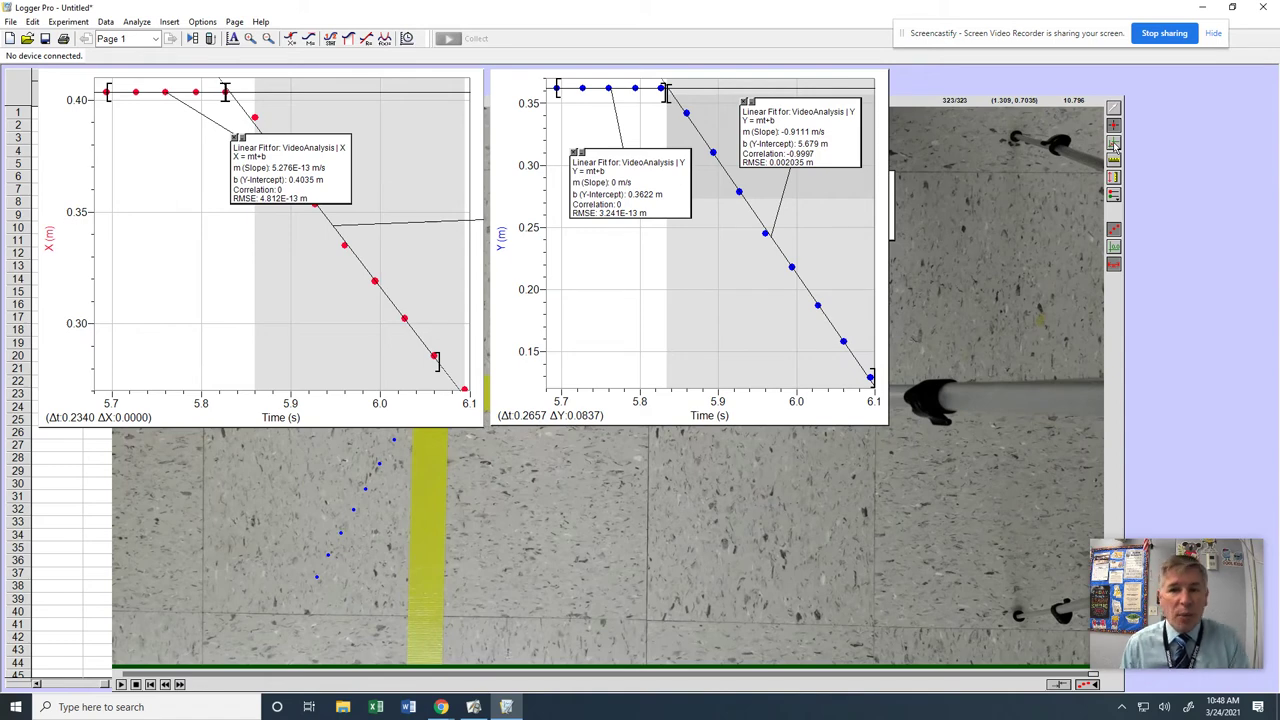
Insert a graph plotting X 2 versus time and arrange it, enlarged, beneath the shrunken X graph
click(169, 21)
click(185, 41)
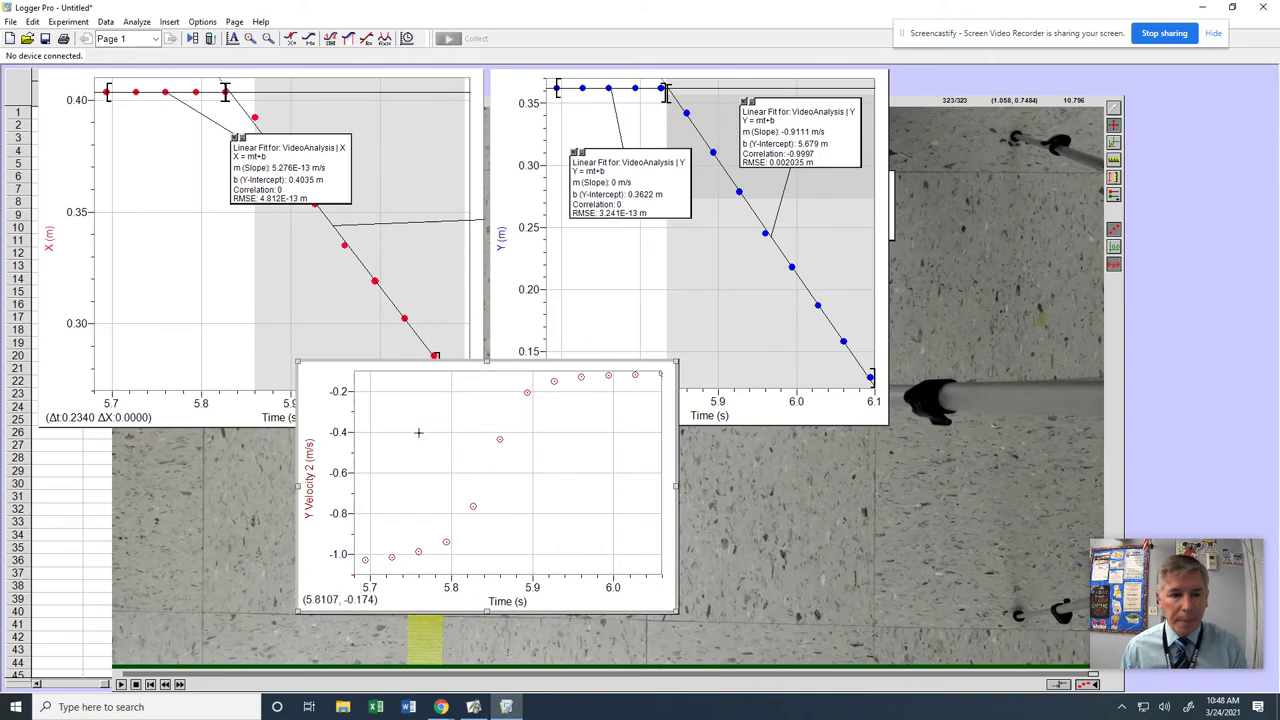
click(310, 470)
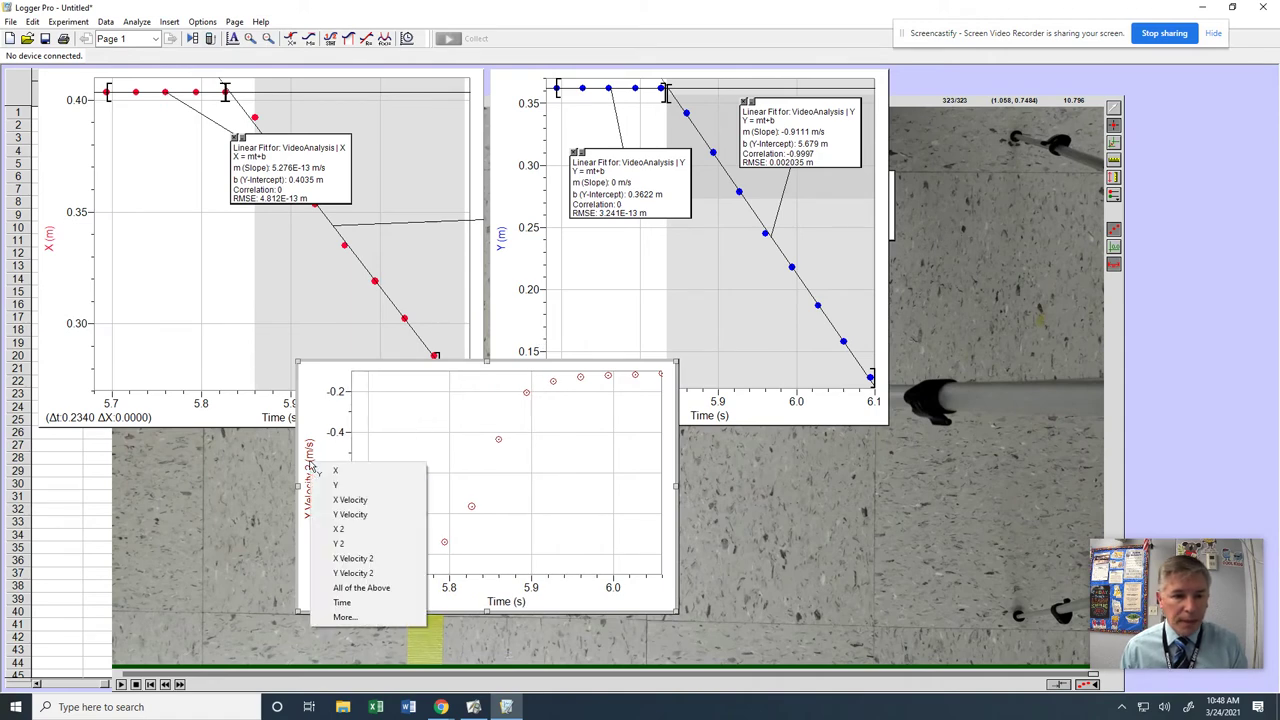
click(339, 529)
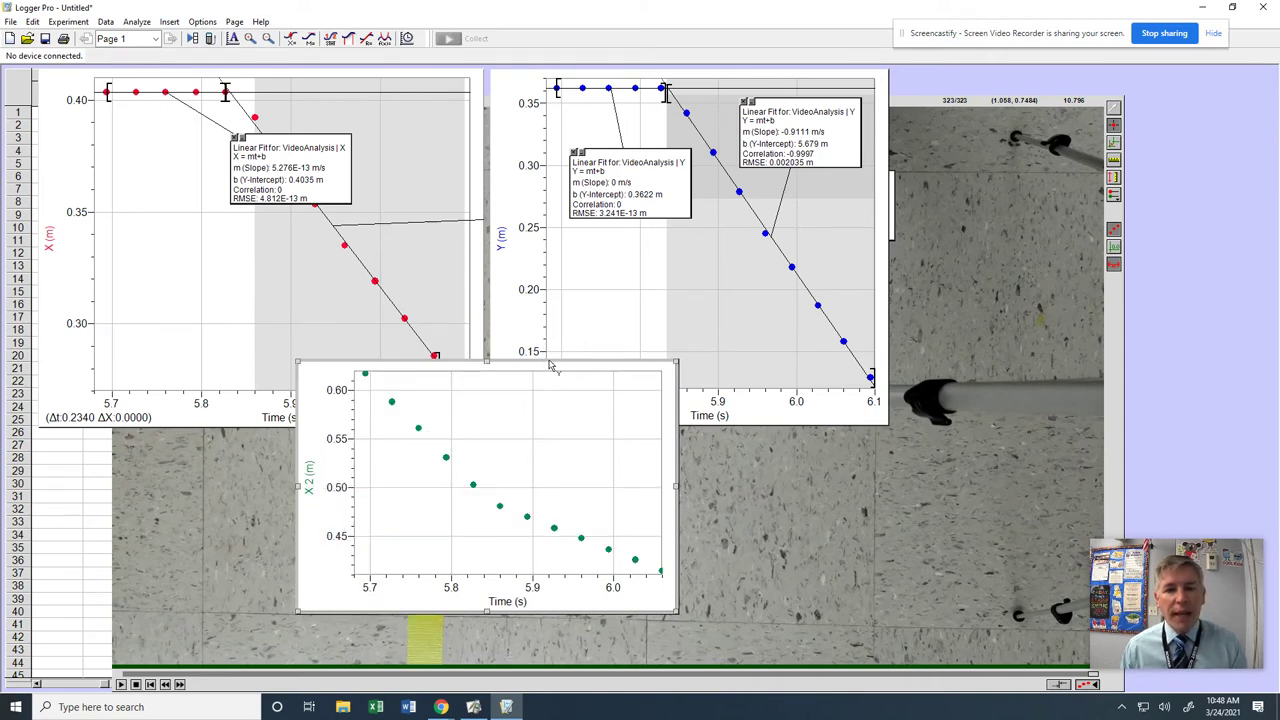
drag(549, 367, 296, 457)
click(160, 380)
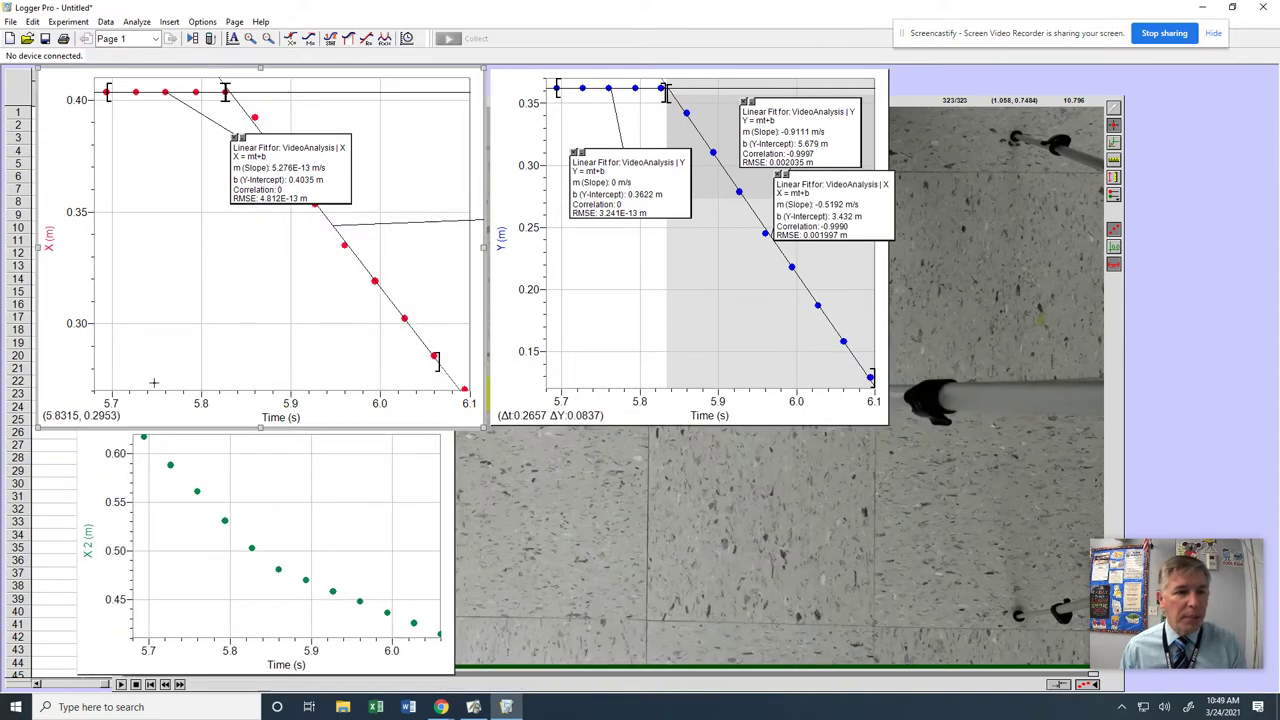
drag(38, 426, 86, 373)
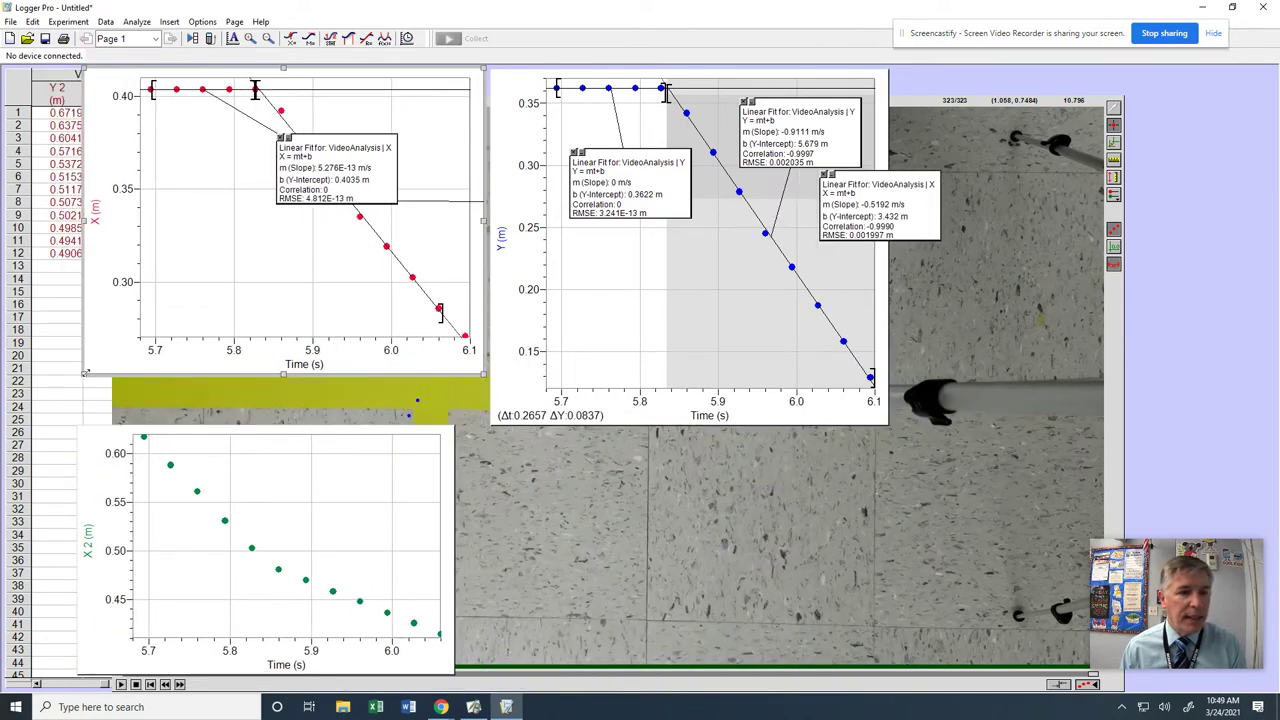
click(191, 448)
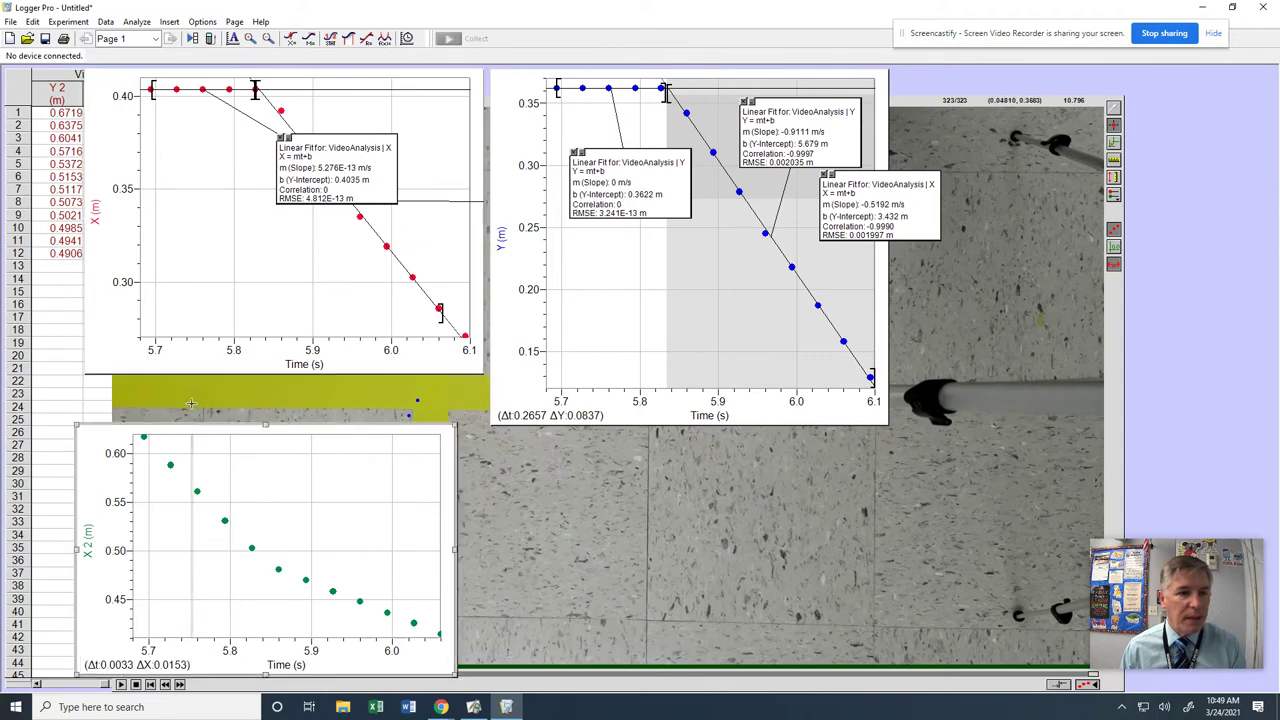
drag(221, 431, 231, 388)
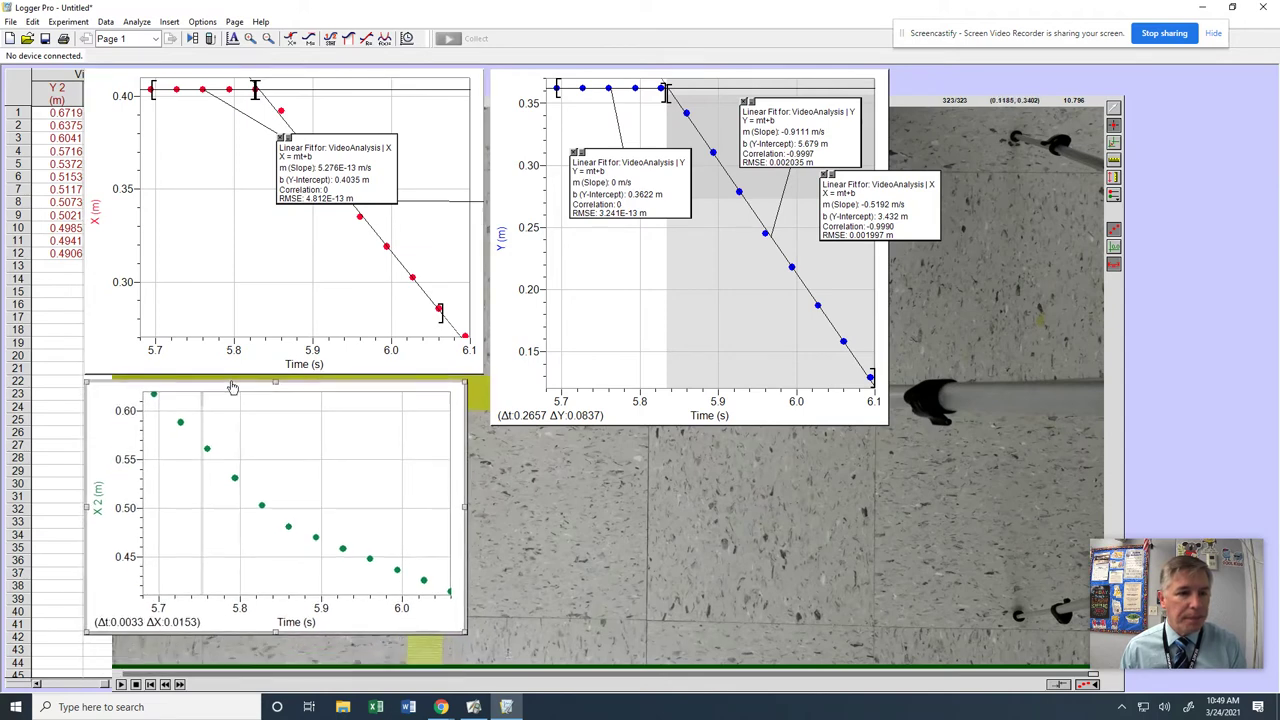
drag(466, 634, 485, 664)
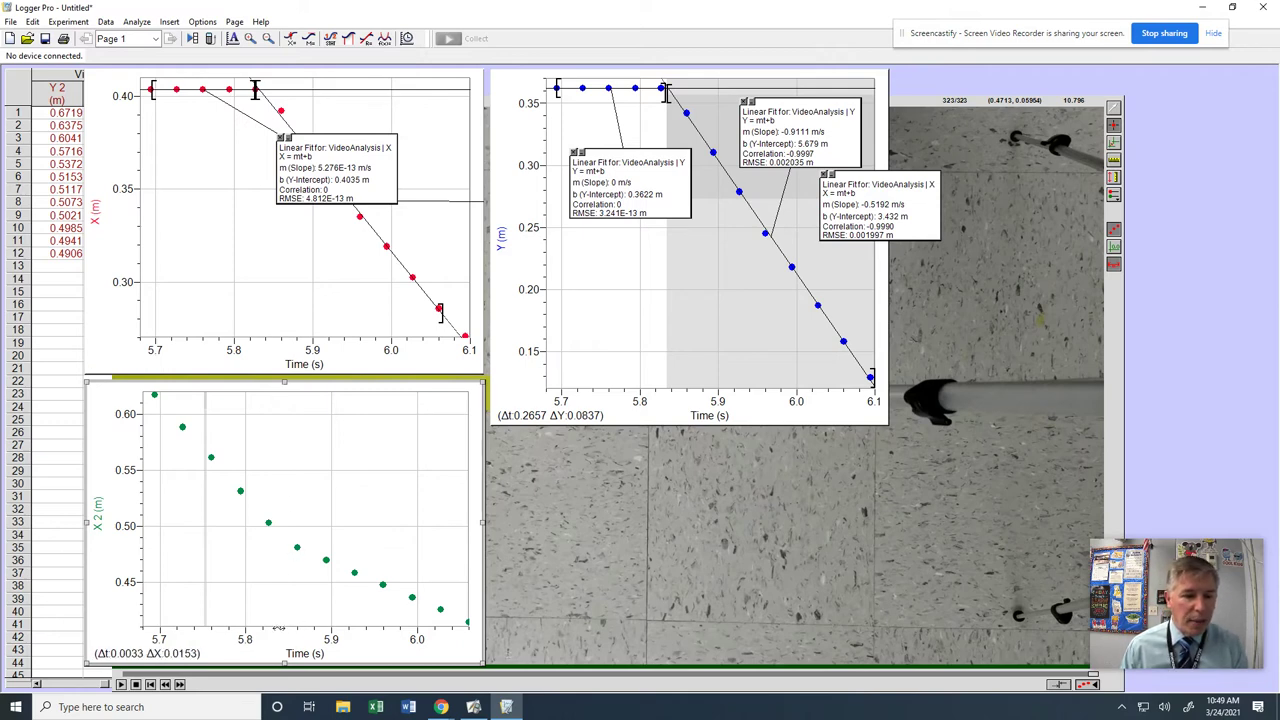
Fit a line to the X 2 data from 5.70 to 5.83 s, with slope -0.8586 m/s
drag(268, 522, 136, 492)
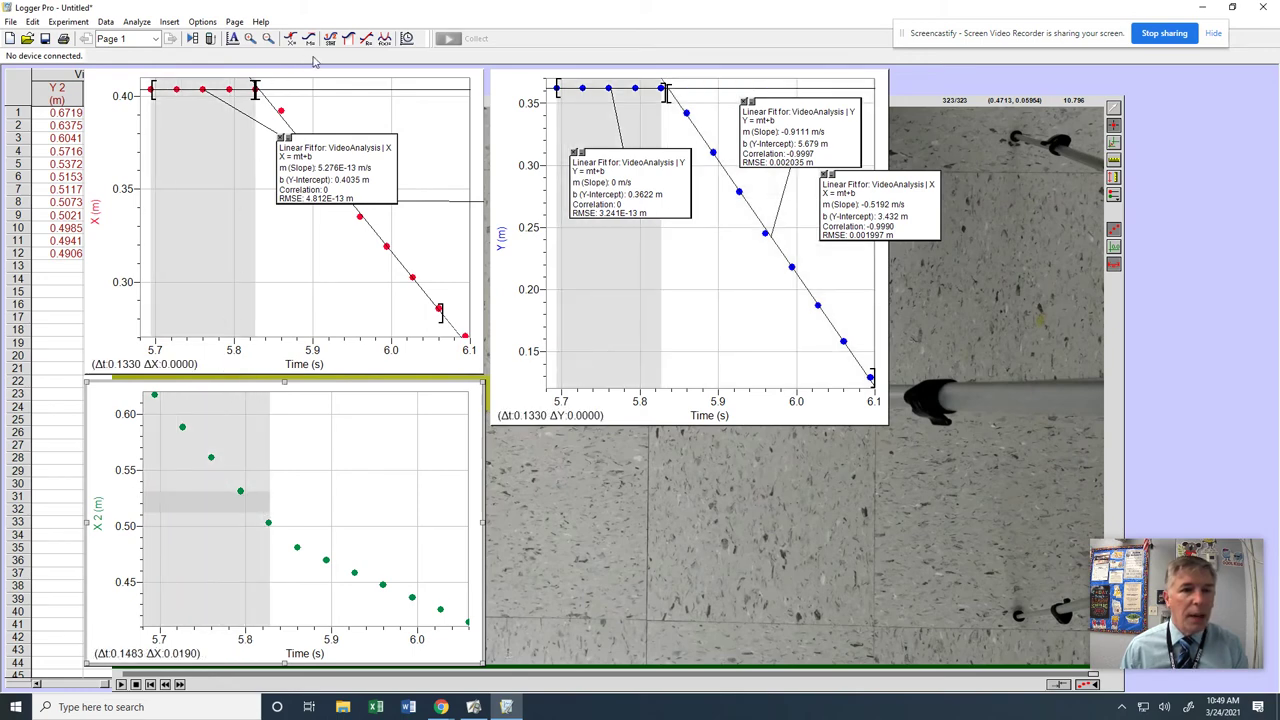
click(366, 39)
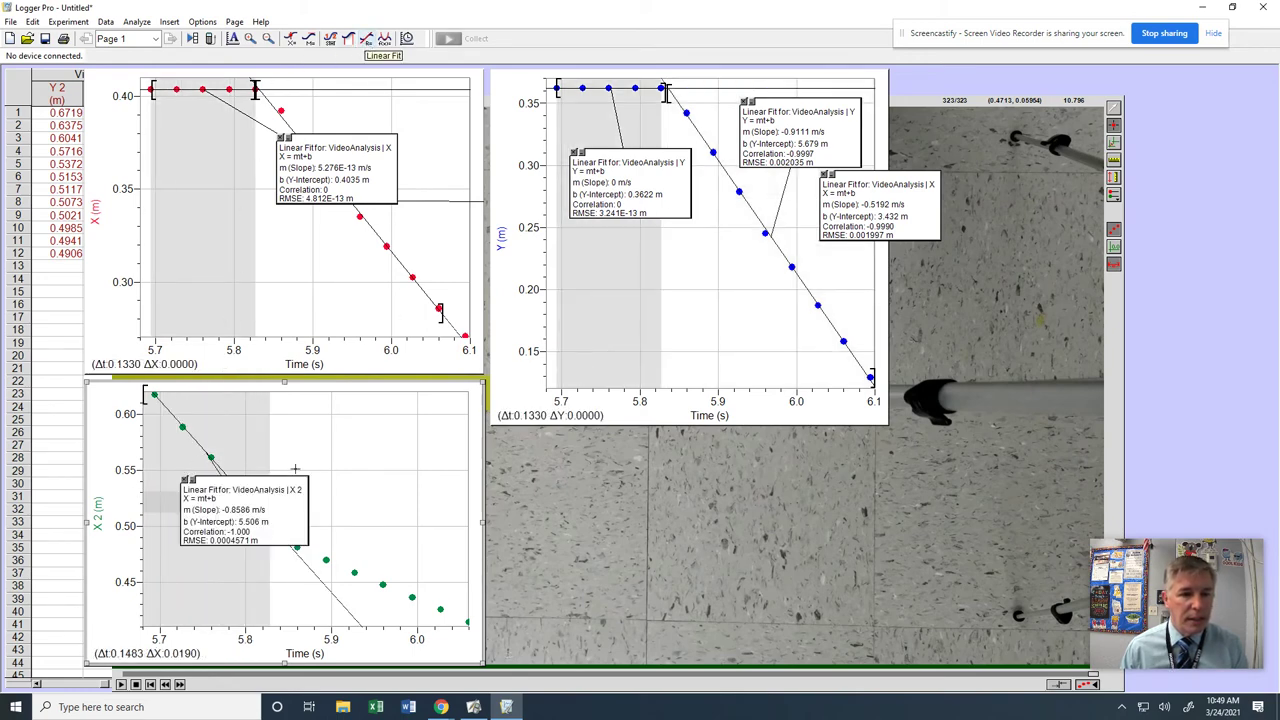
drag(266, 505, 304, 419)
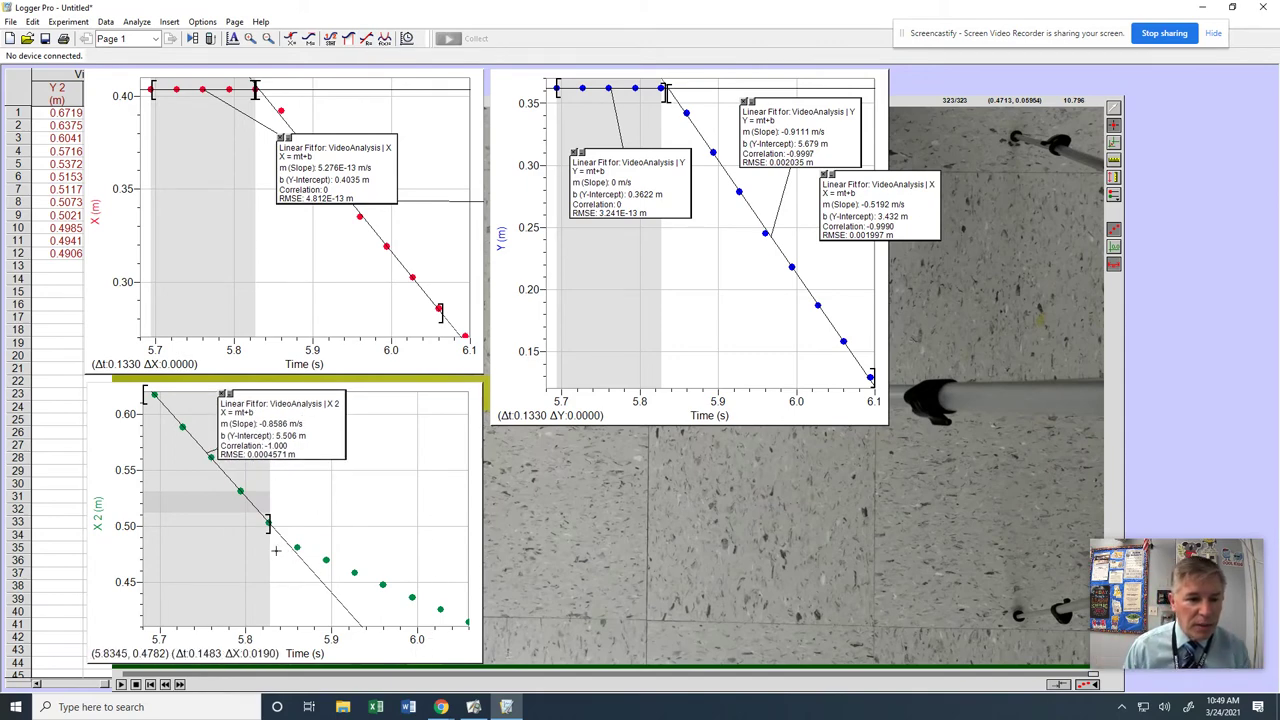
Fit a second line to the X 2 data after 5.83 s (slope -0.3329 m/s) and shrink the Y graph
drag(275, 550, 481, 572)
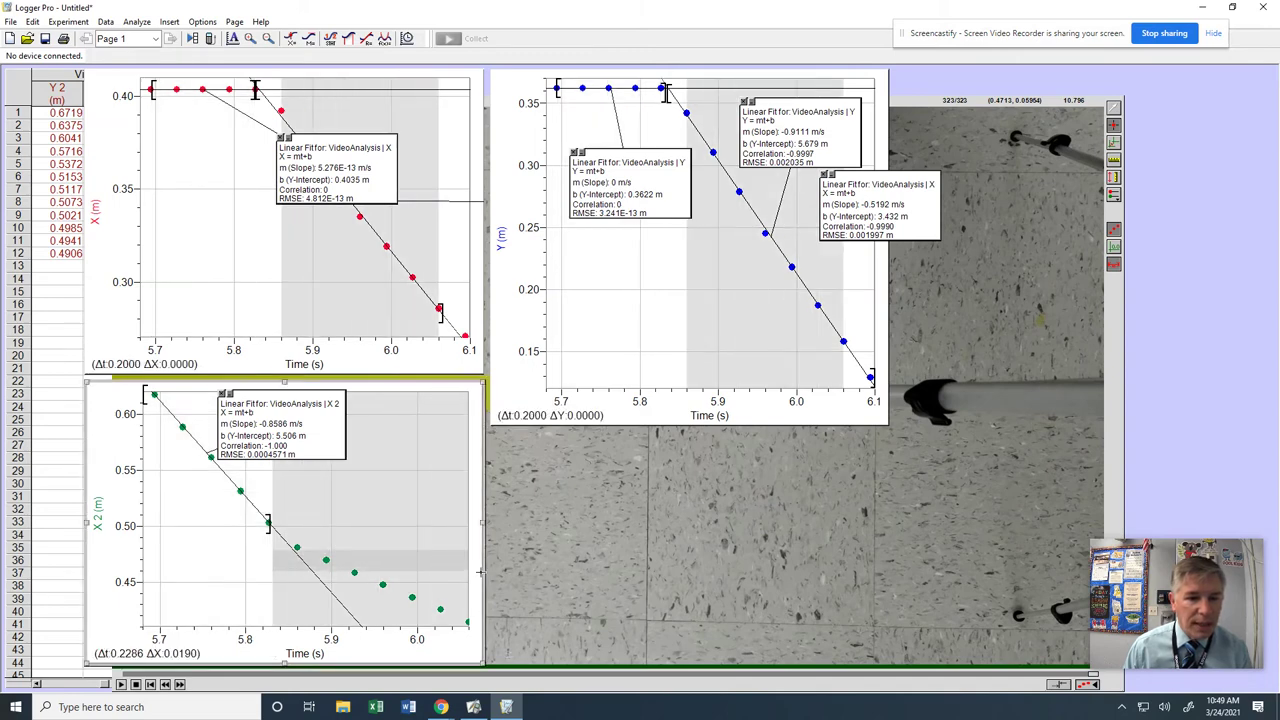
click(367, 39)
drag(285, 521, 426, 524)
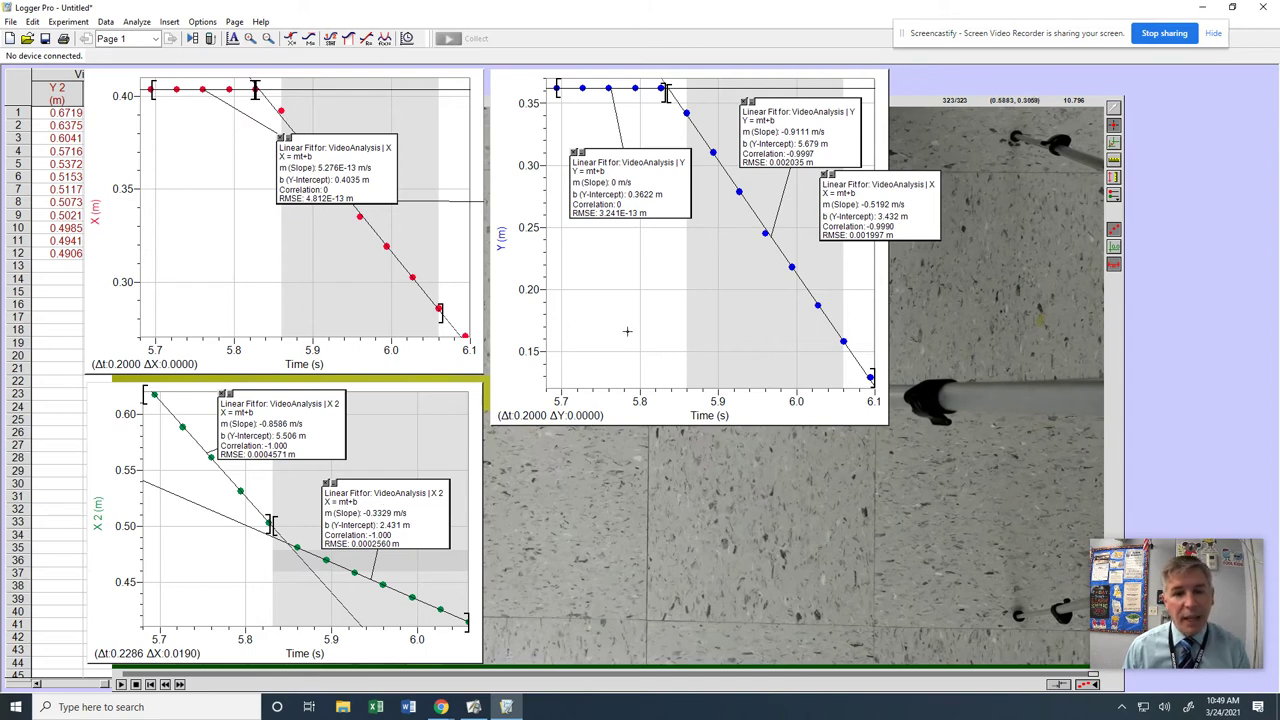
click(491, 424)
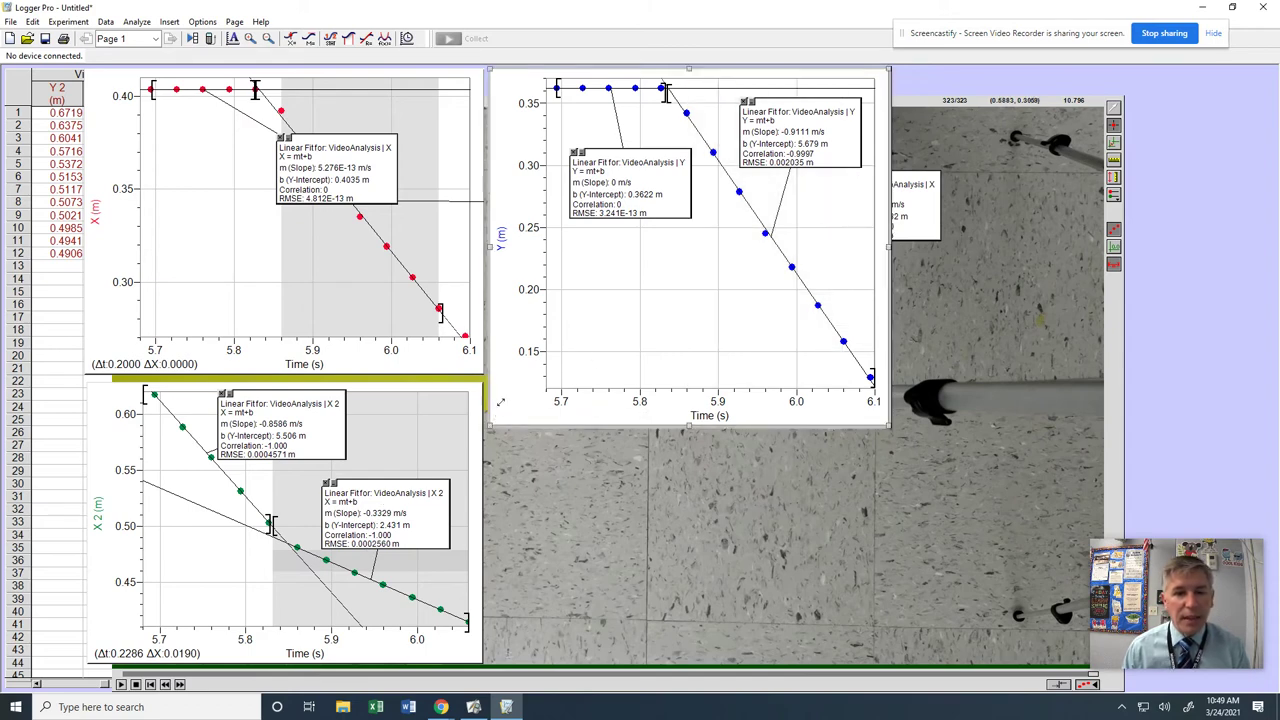
drag(500, 401, 495, 368)
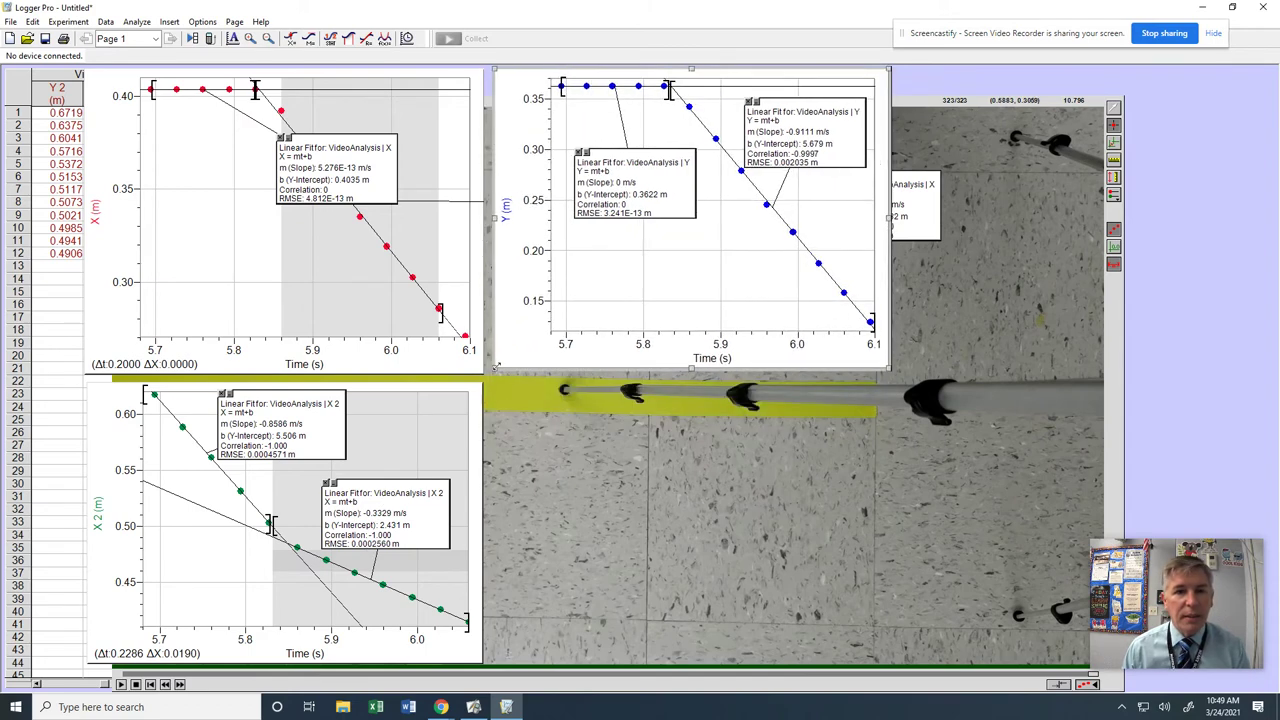
Rearrange the windows so the Y, X and X 2 graphs sit in front of the video
click(572, 424)
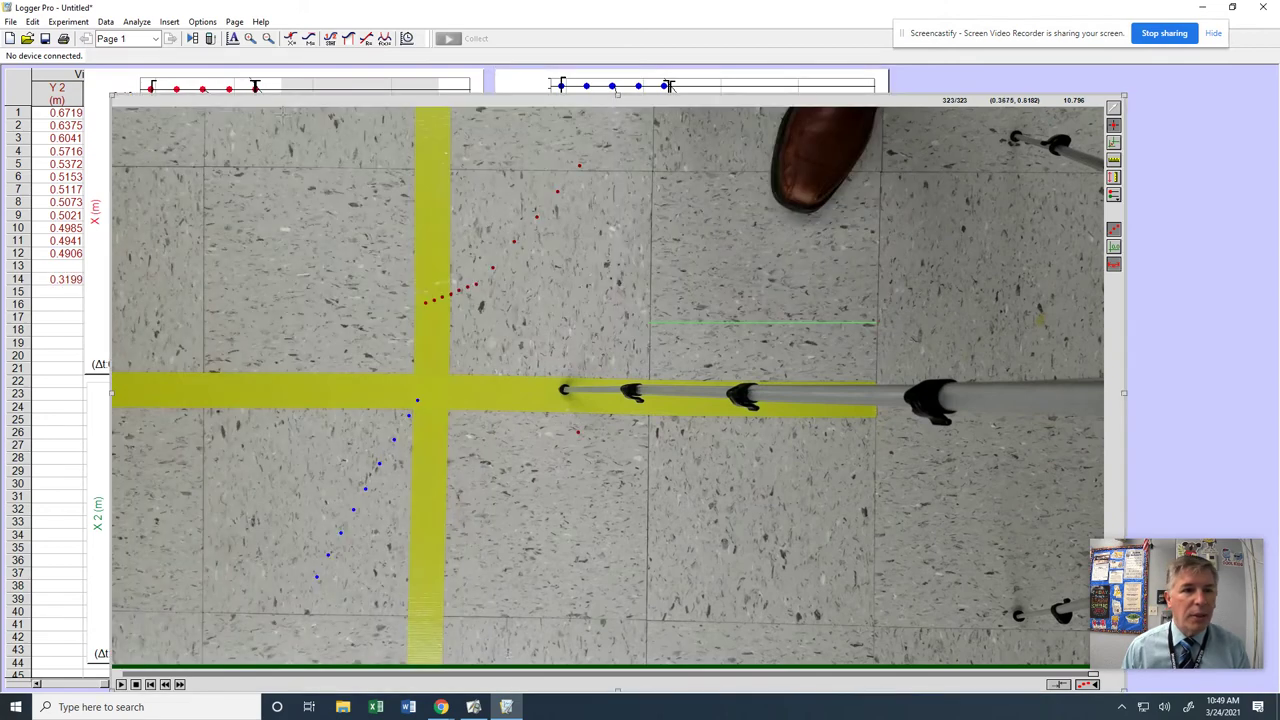
click(806, 84)
click(468, 82)
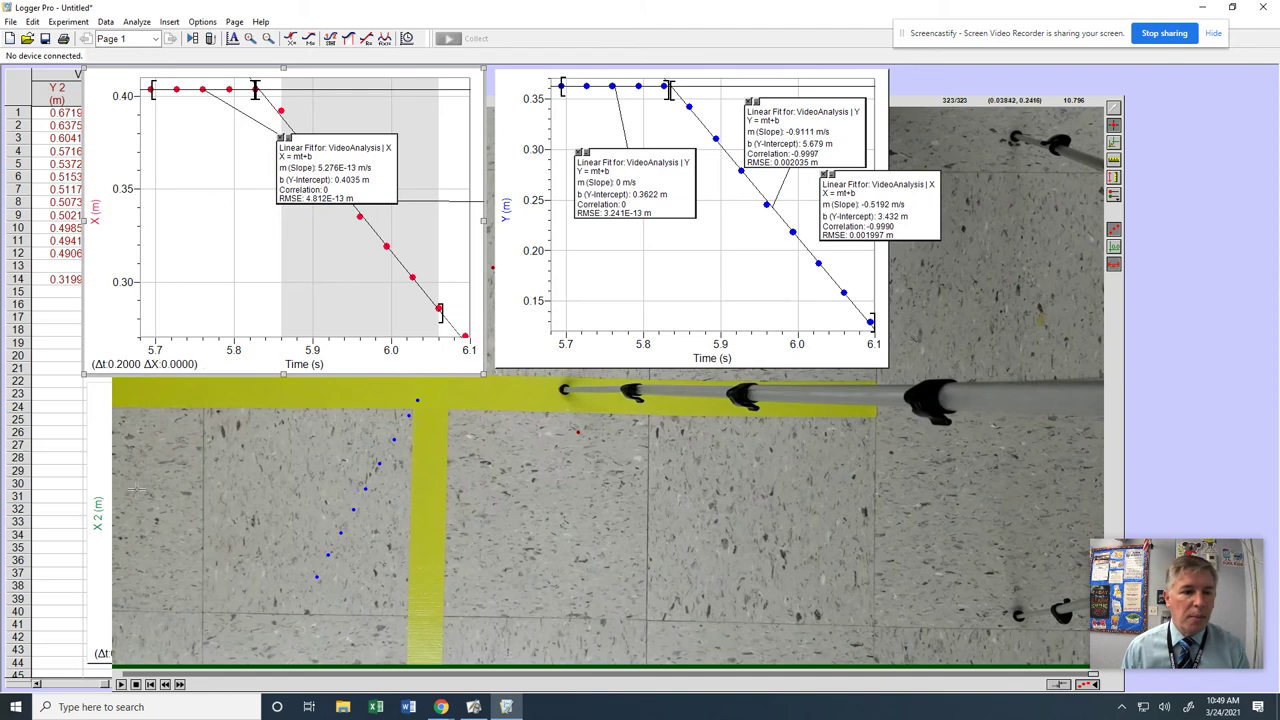
click(98, 484)
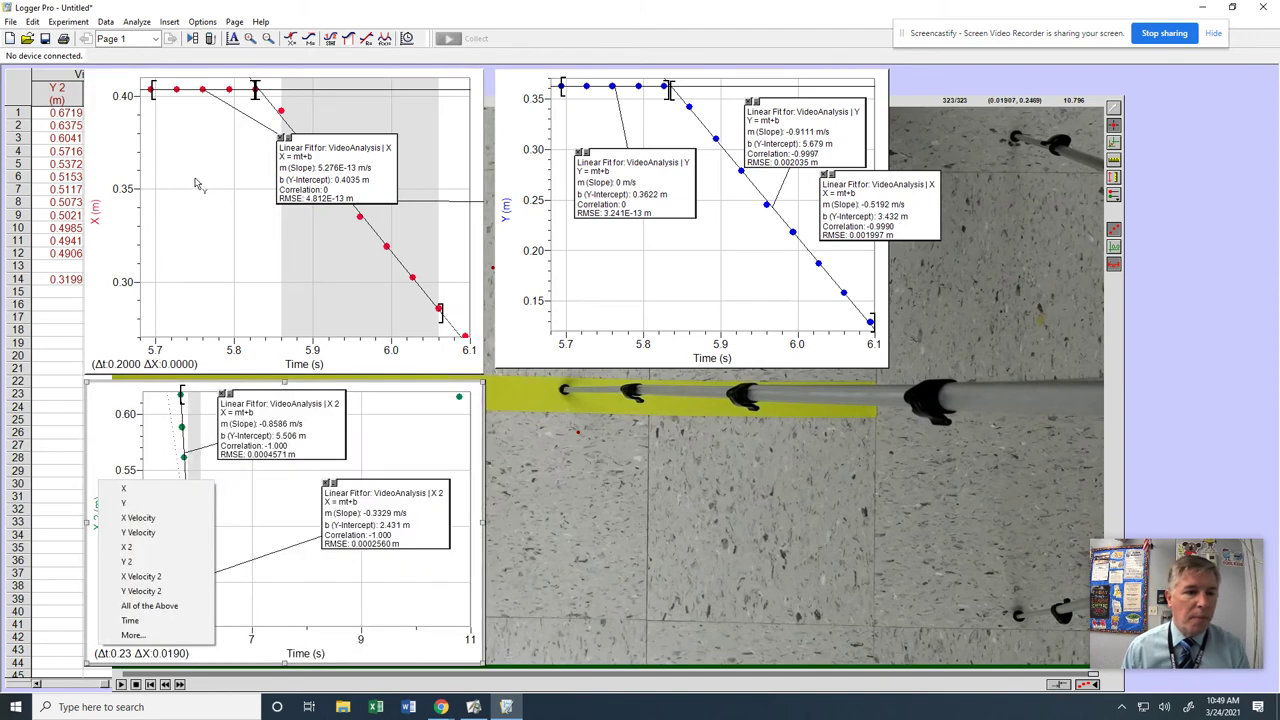
Insert a new graph beside the X 2 graph at lower right and enlarge it
click(169, 21)
click(200, 37)
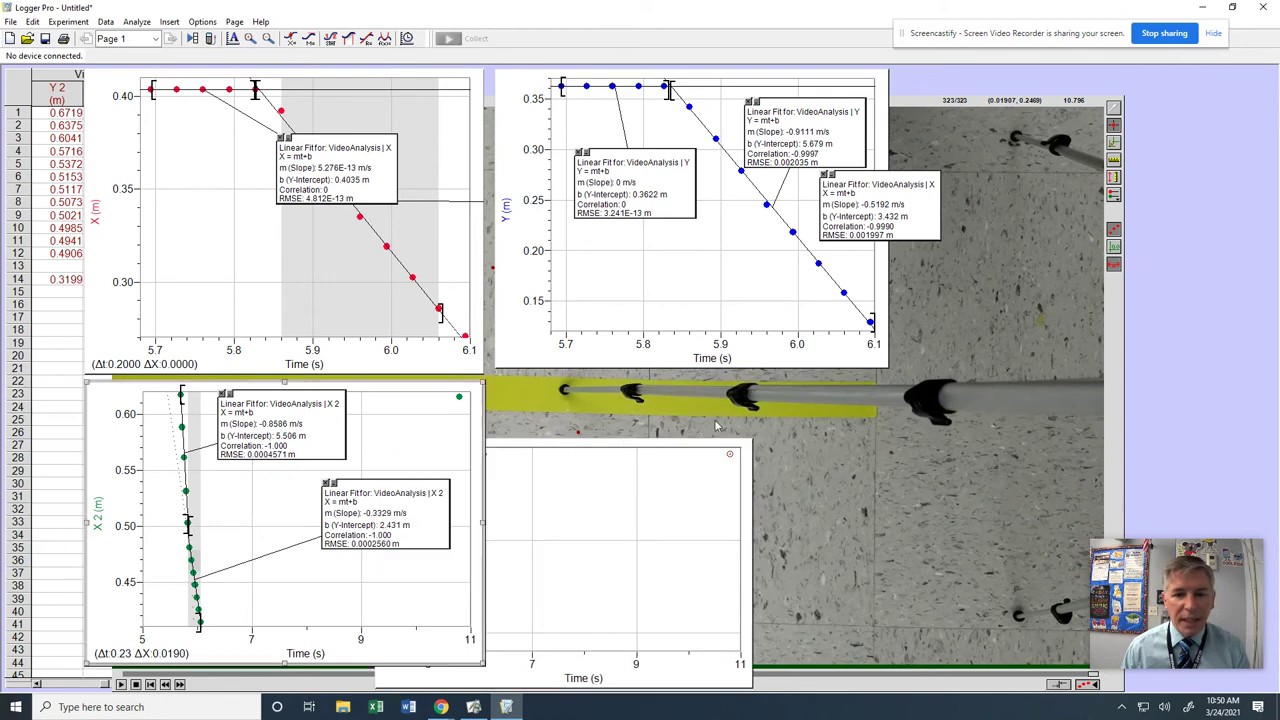
drag(690, 447, 810, 391)
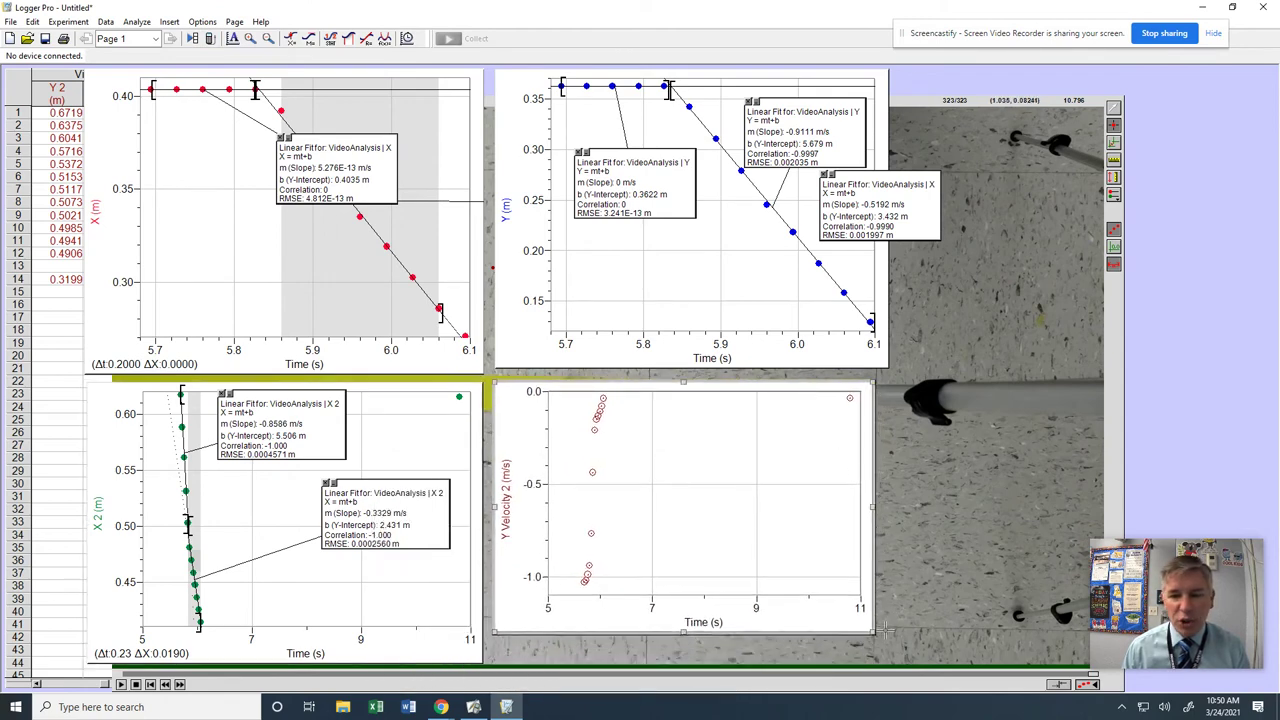
drag(876, 634, 897, 662)
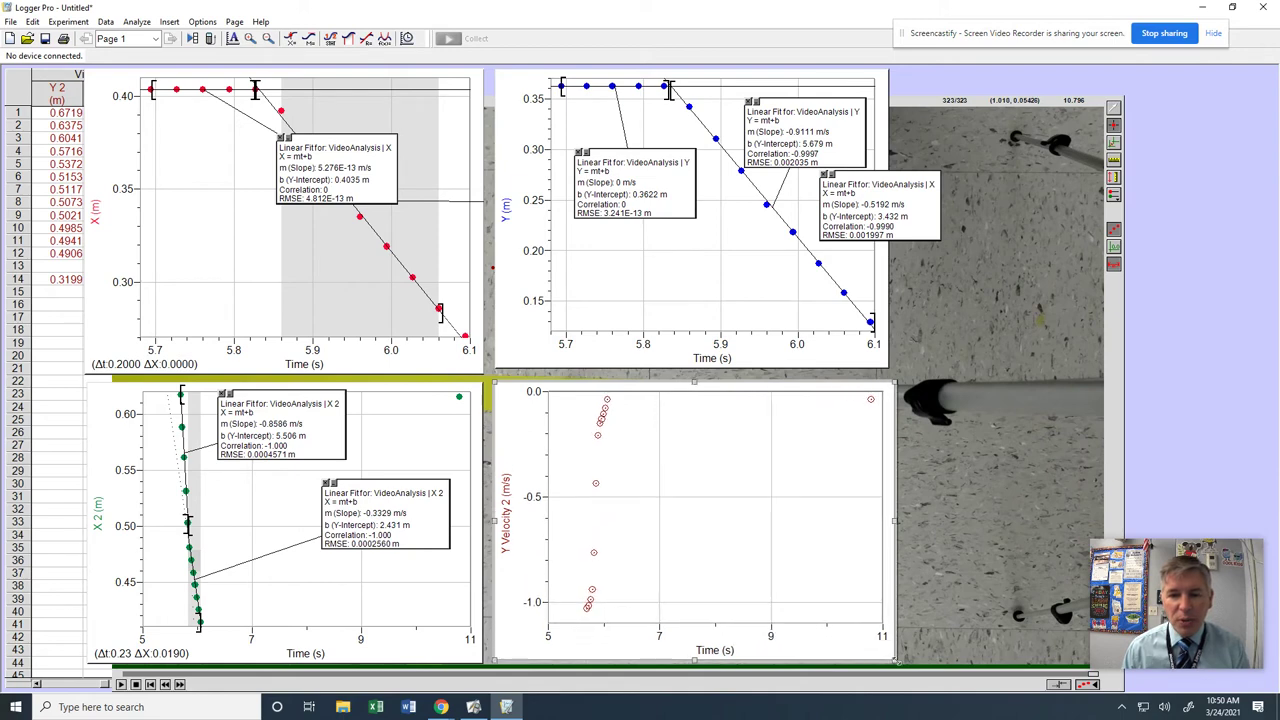
Plot Y 2 on the fourth graph's vertical axis, then bring the tracked video forward
click(508, 532)
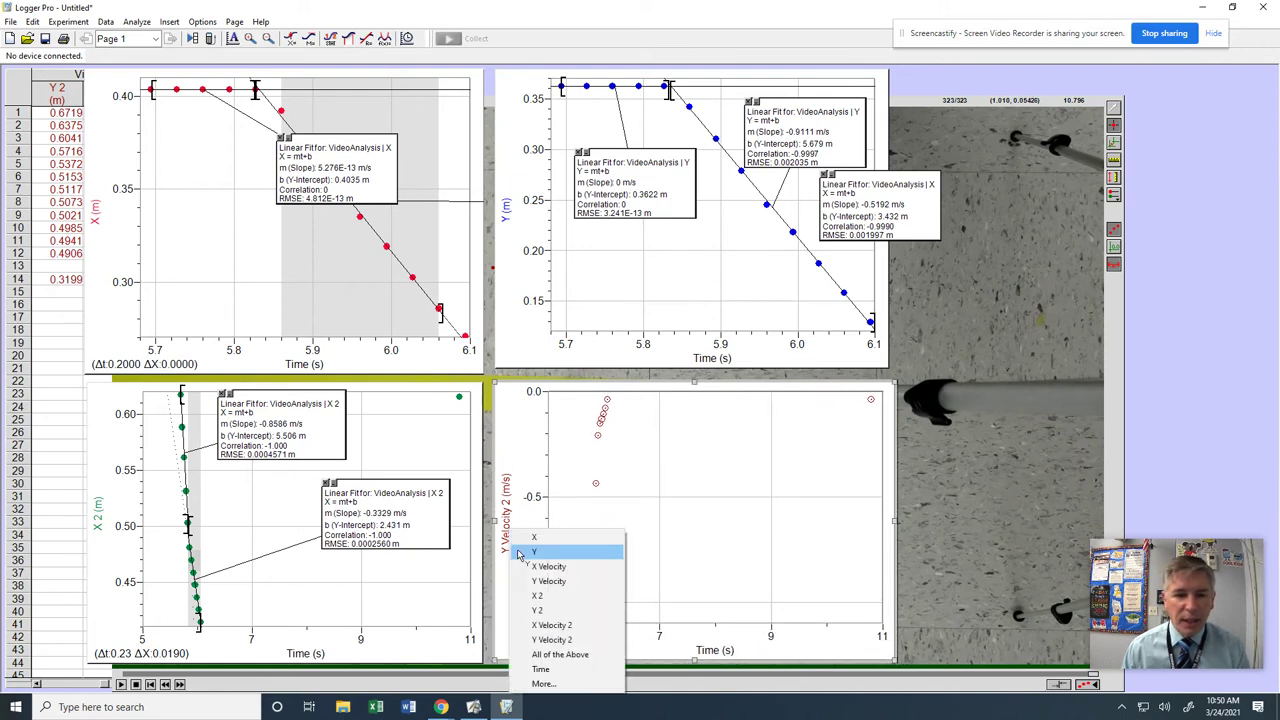
click(539, 612)
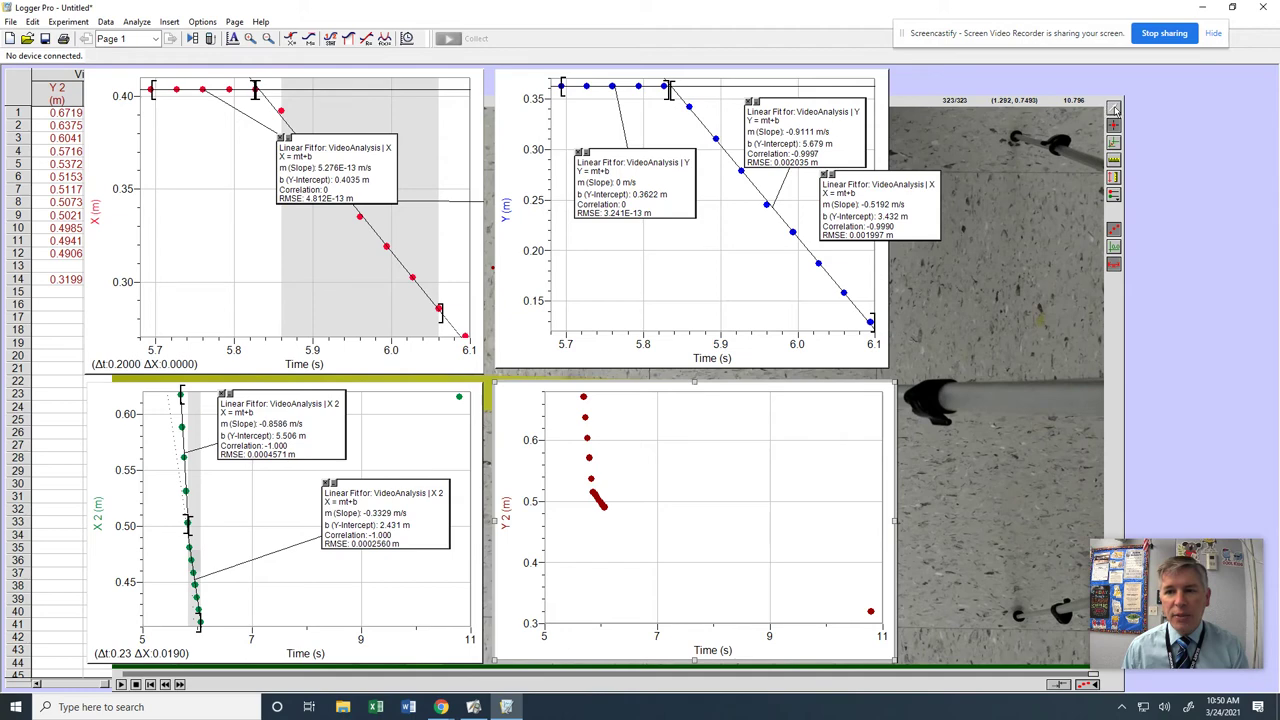
click(905, 175)
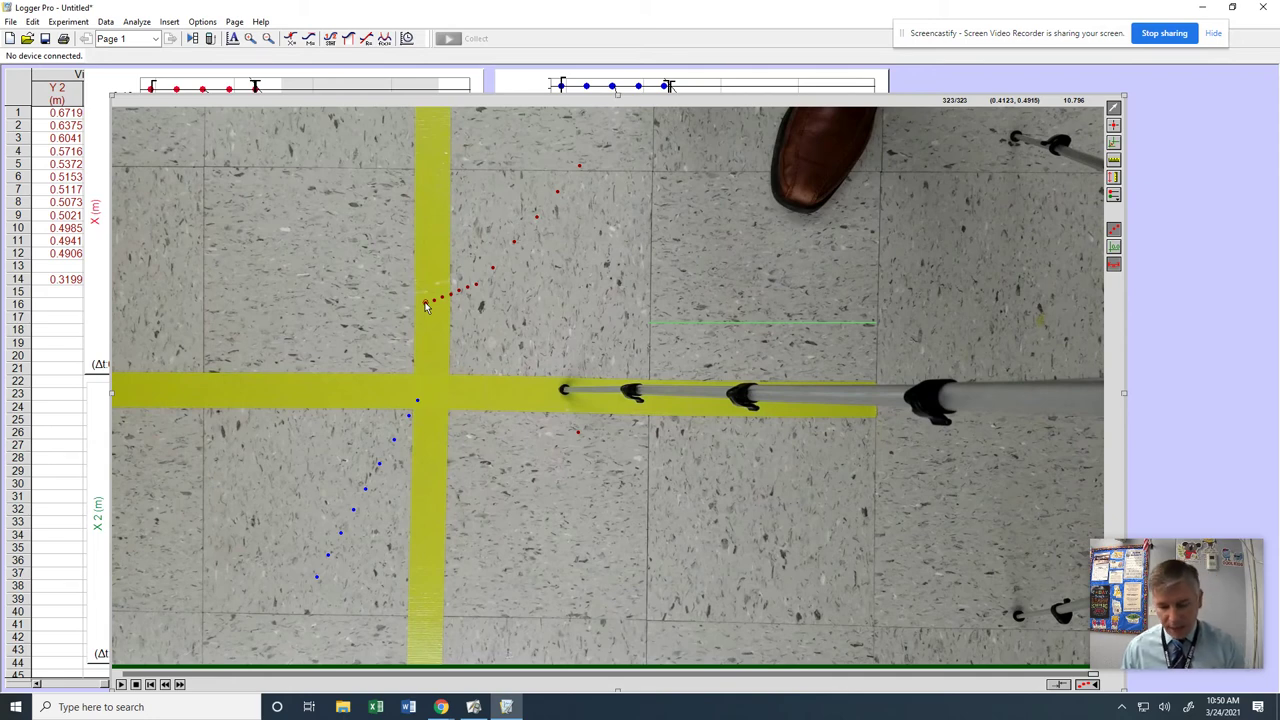
Undo the last marked point and shrink the video window into the upper-right corner
key(ctrl+z)
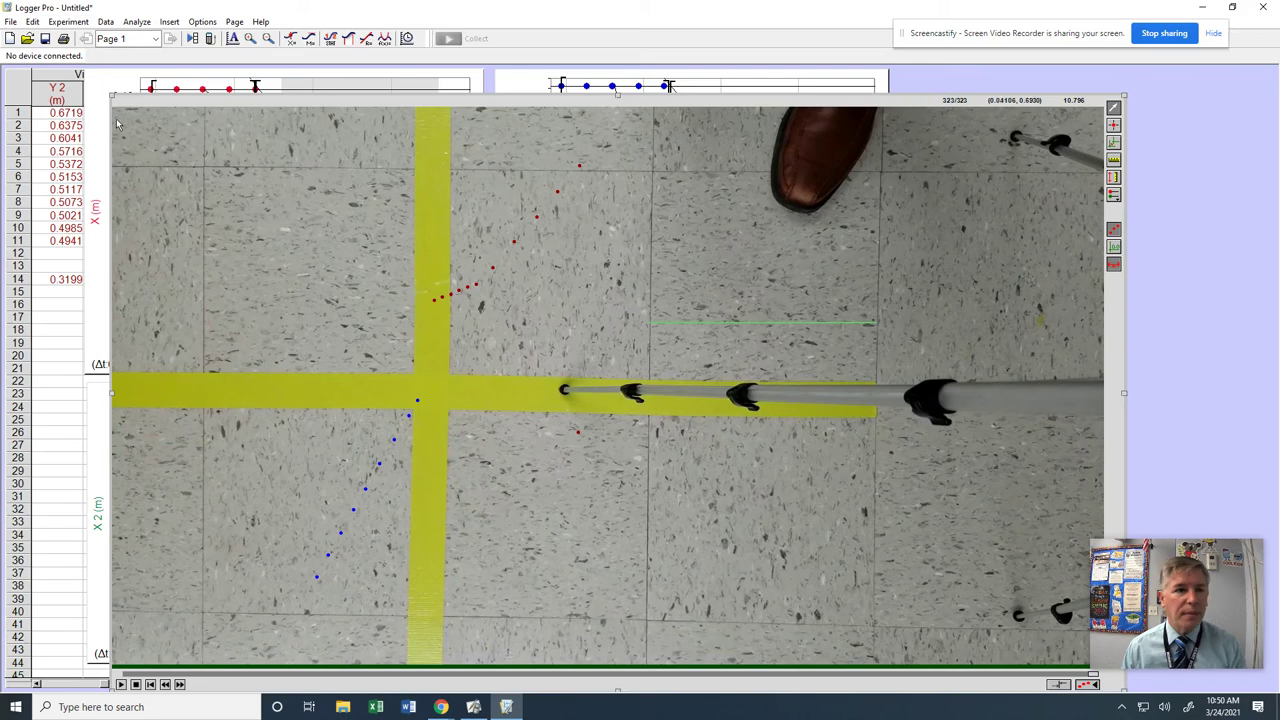
drag(112, 96, 650, 394)
drag(779, 400, 930, 215)
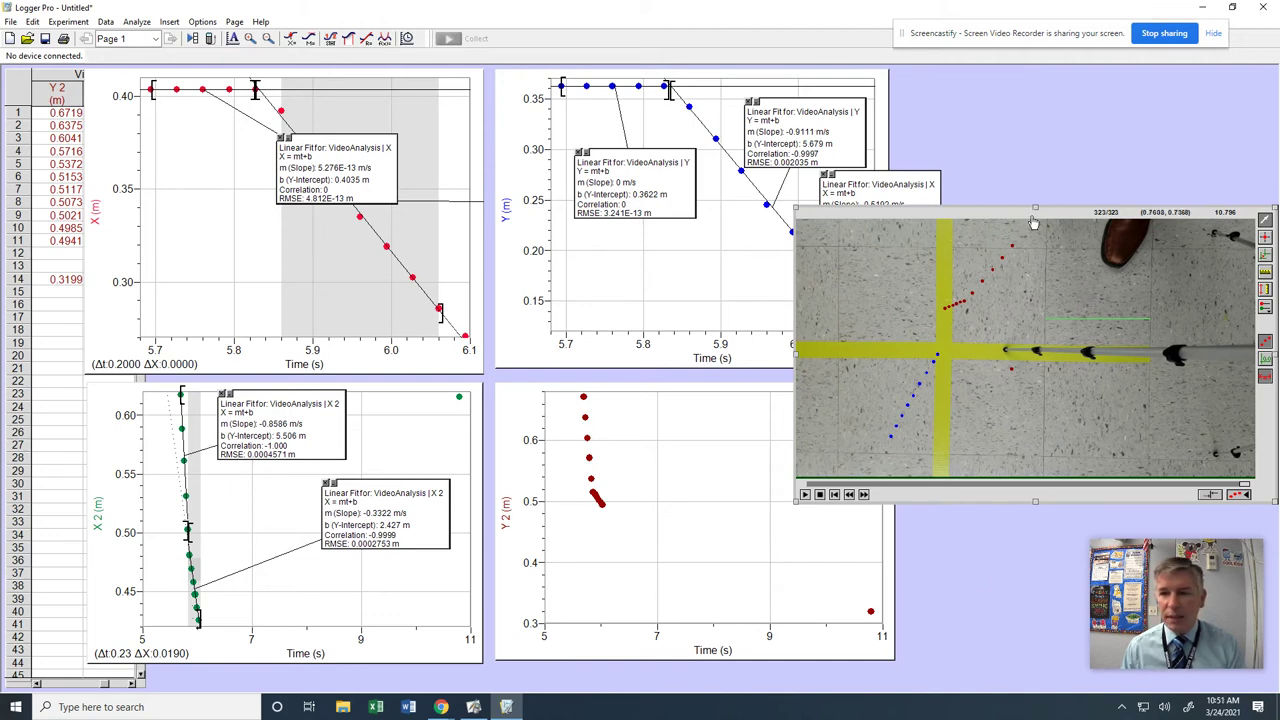
Enlarge the video window and scrub the movie to frame 180, where the pucks collide
drag(1033, 222, 755, 225)
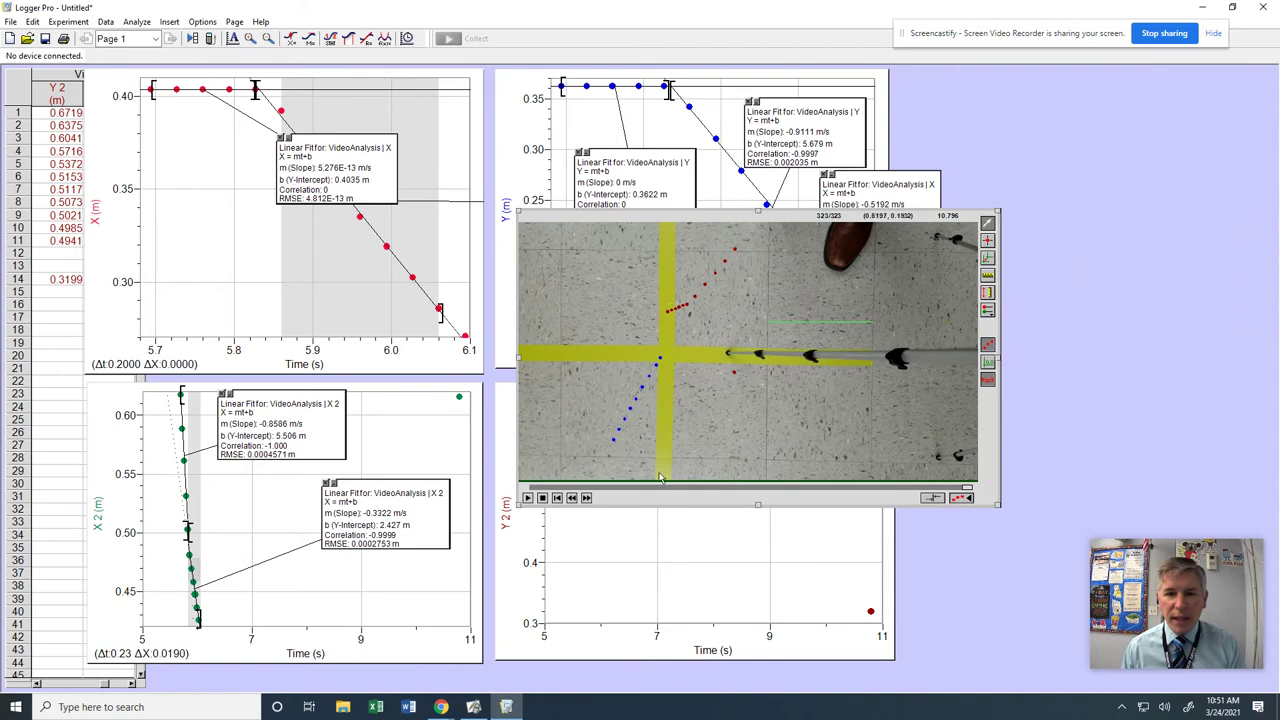
drag(519, 506, 387, 651)
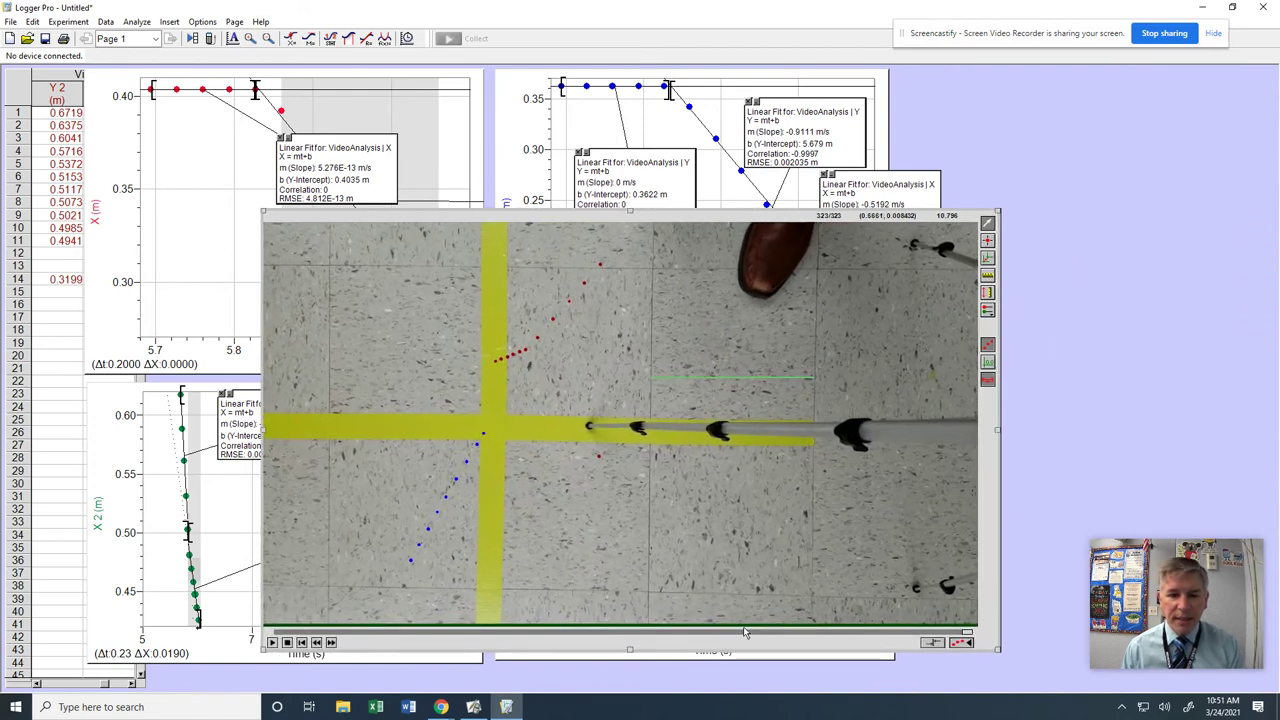
drag(967, 638, 638, 634)
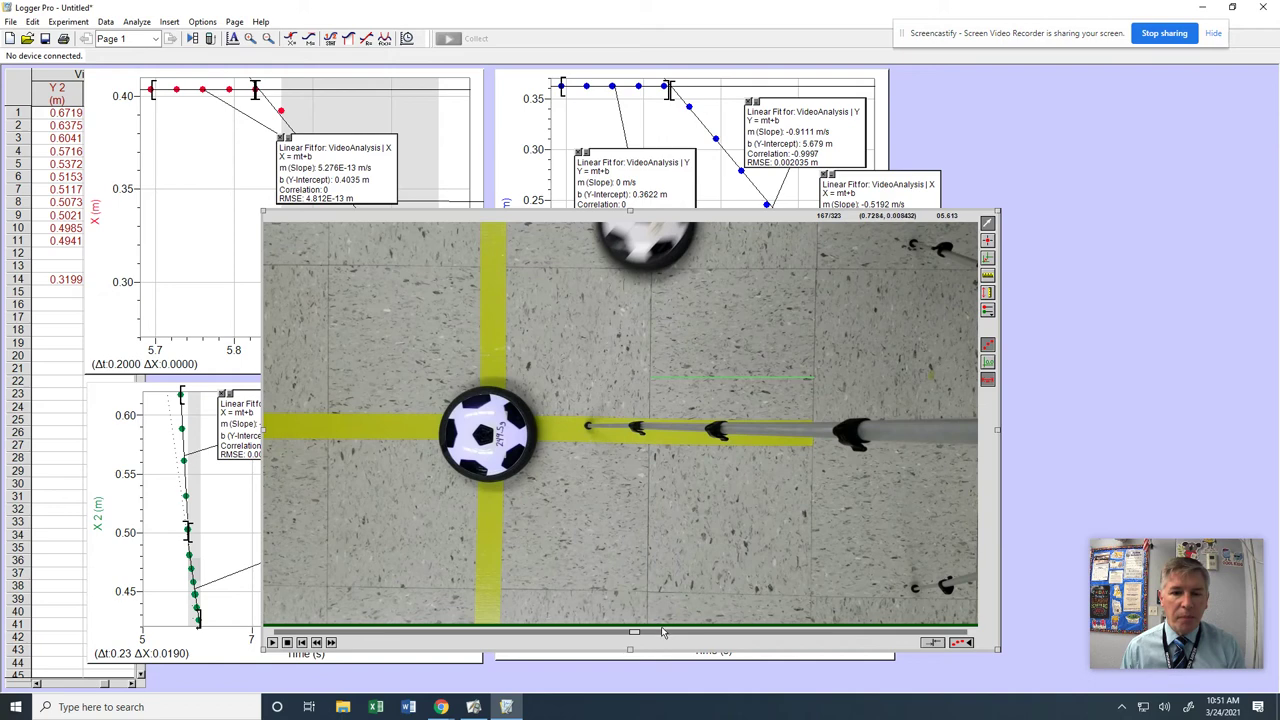
click(662, 633)
drag(662, 634, 706, 632)
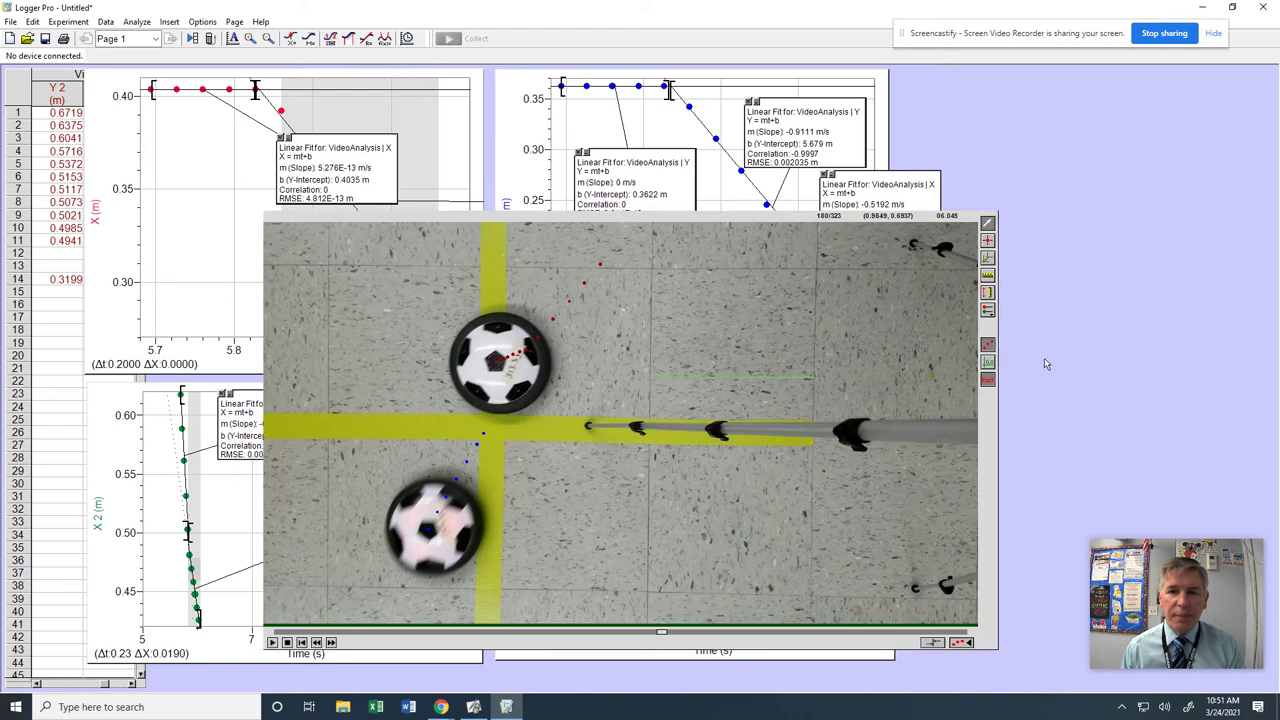
Fit a line to the pre-collision Y 2 points (slope -1.007 m/s) and move its box off the data
click(875, 658)
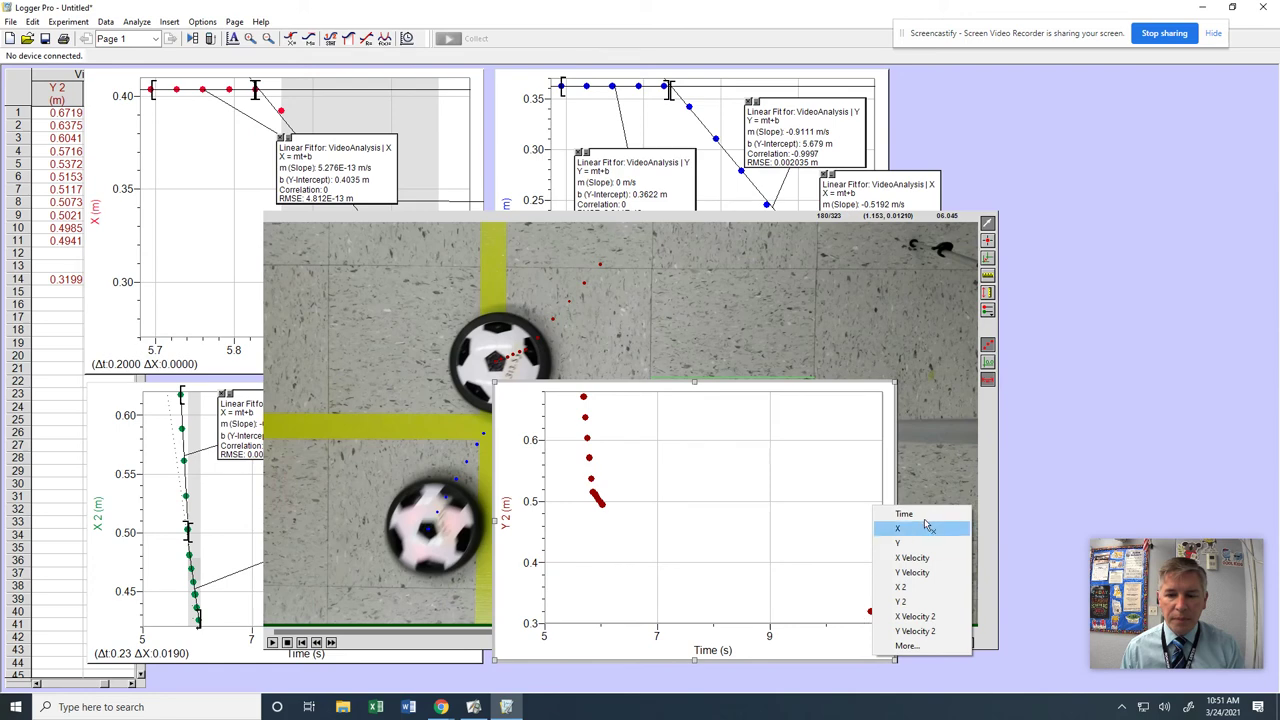
click(1104, 408)
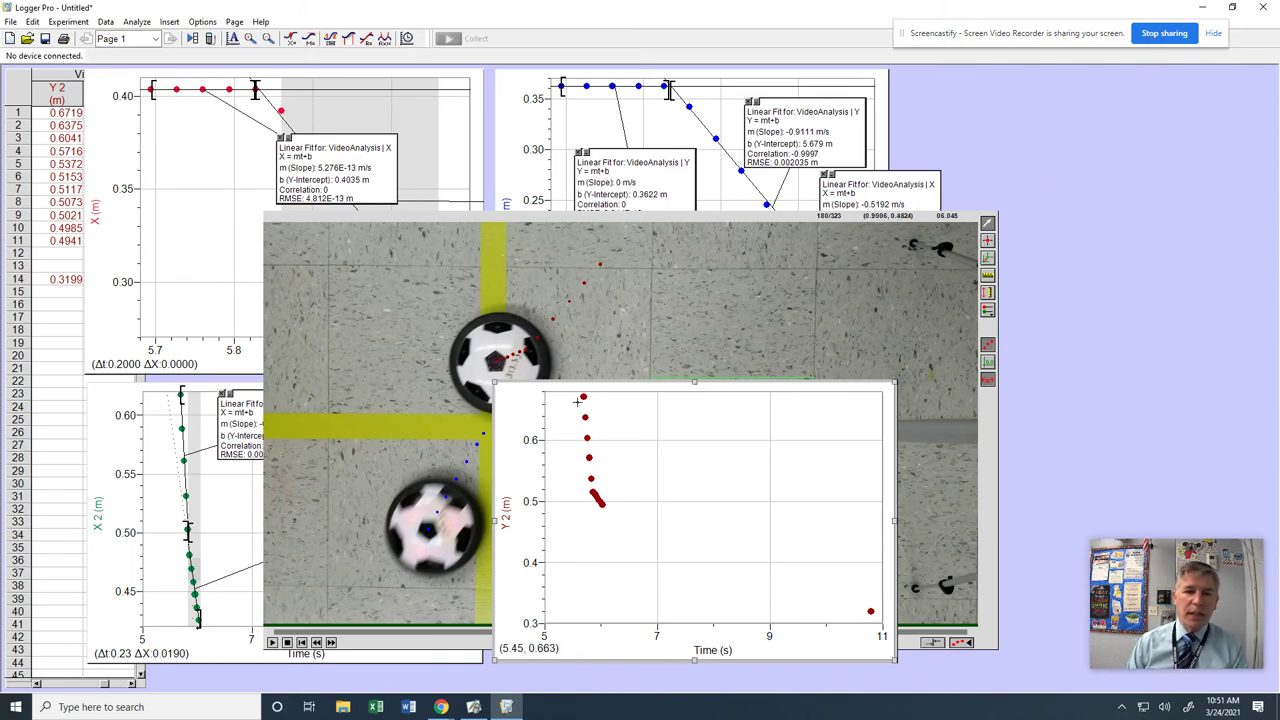
drag(576, 401, 592, 404)
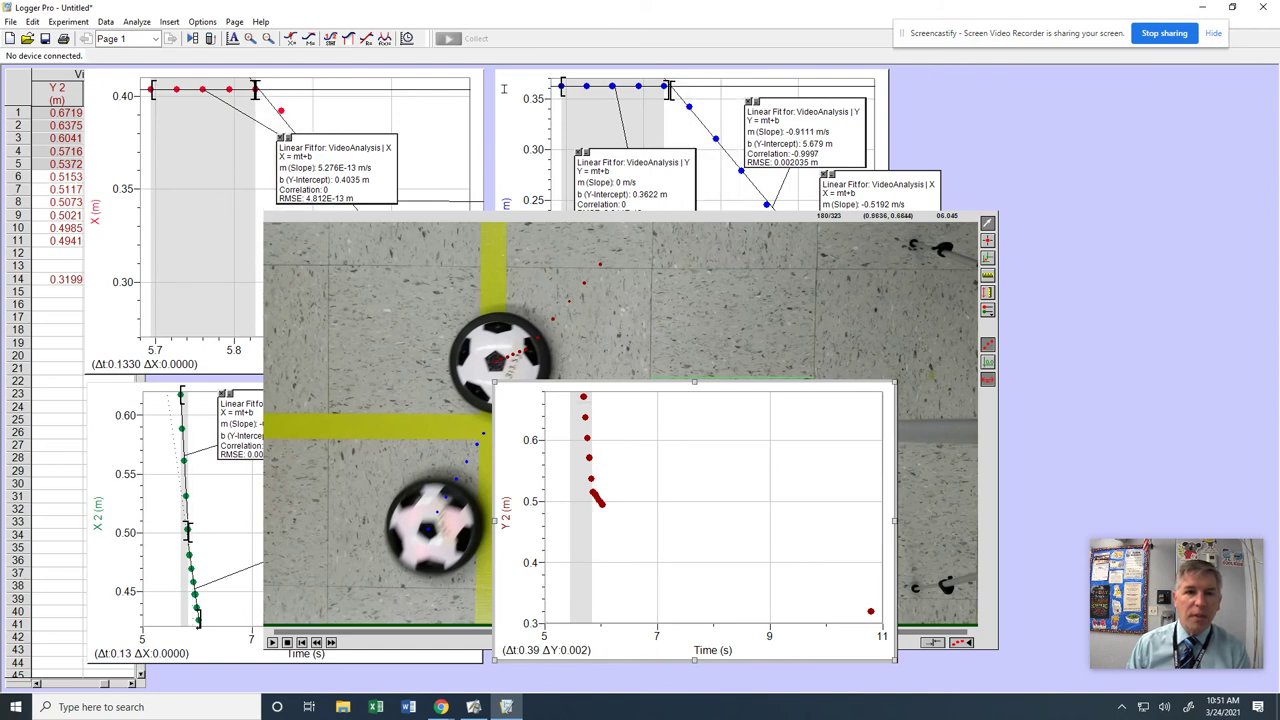
click(366, 39)
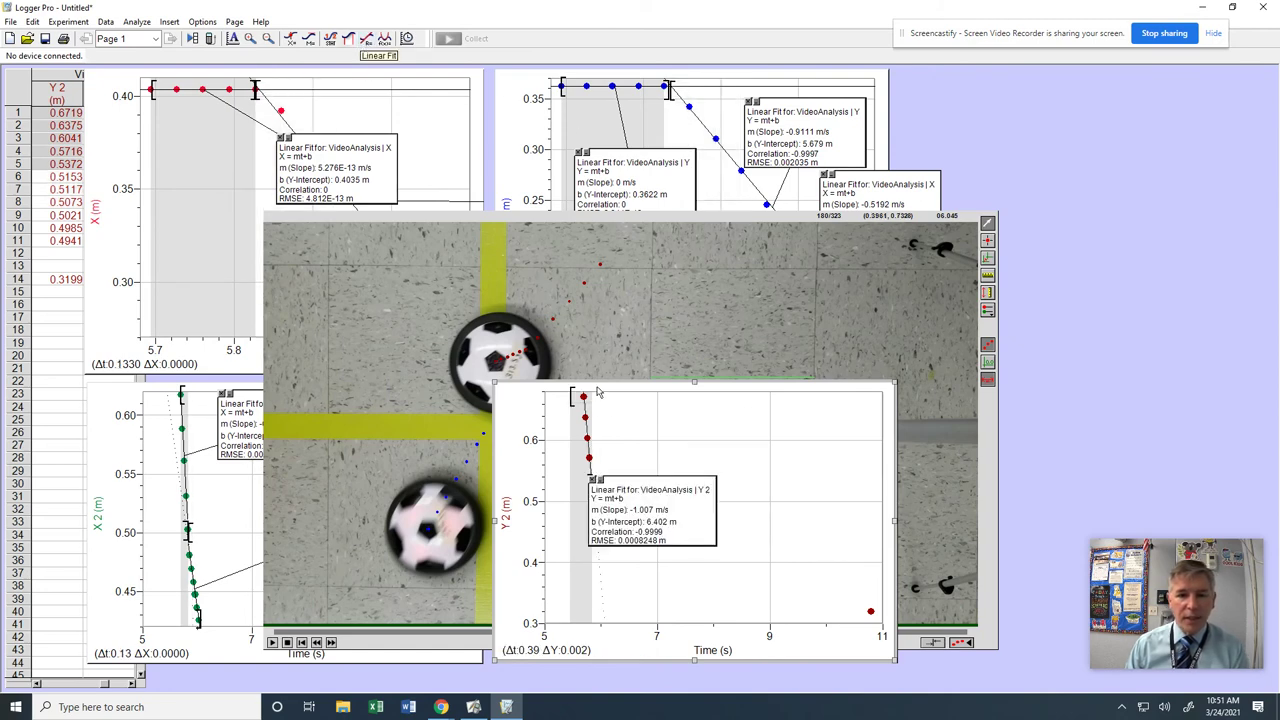
drag(679, 516, 711, 434)
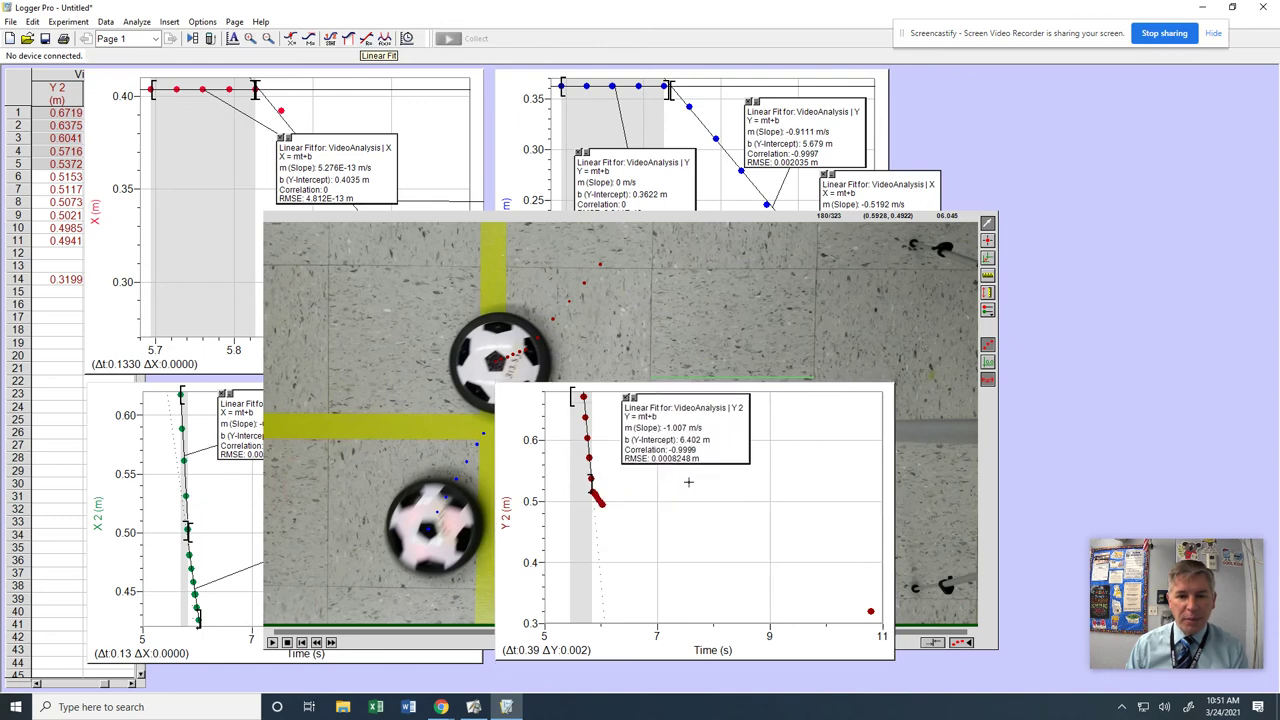
Fit a line to the post-collision Y 2 points (slope -0.1321 m/s) and move its box aside
drag(594, 504, 614, 505)
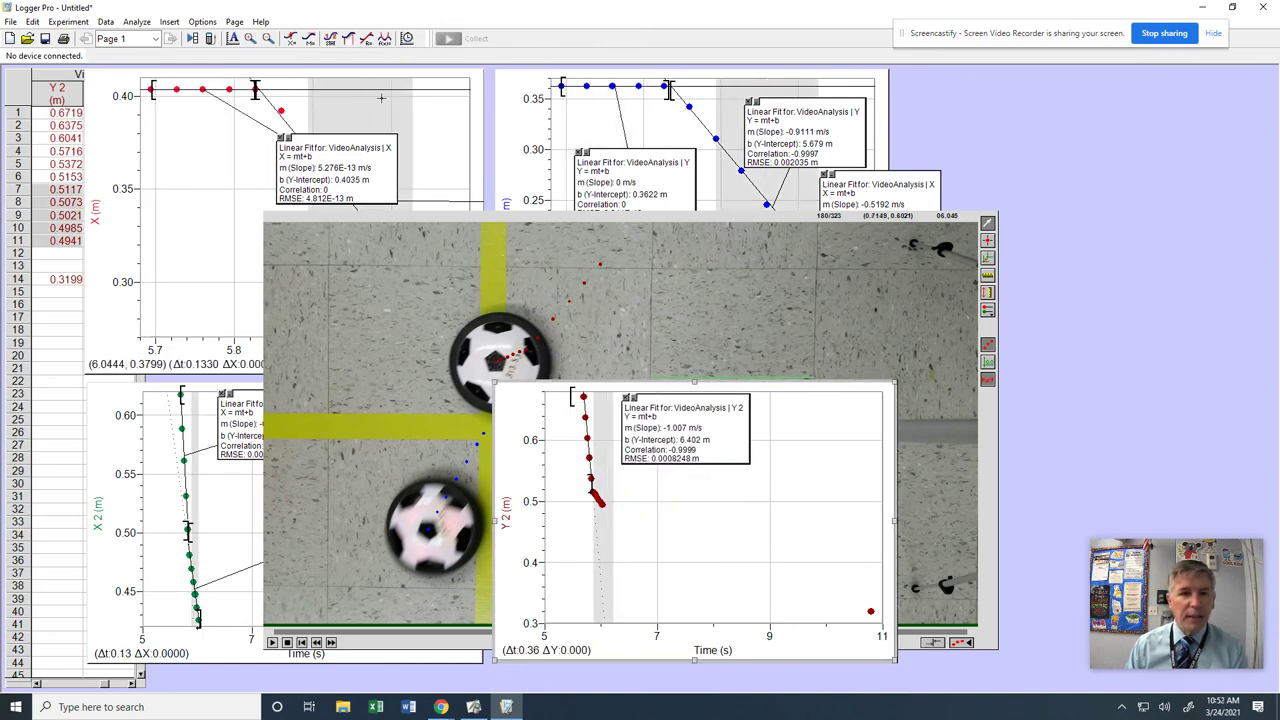
click(366, 39)
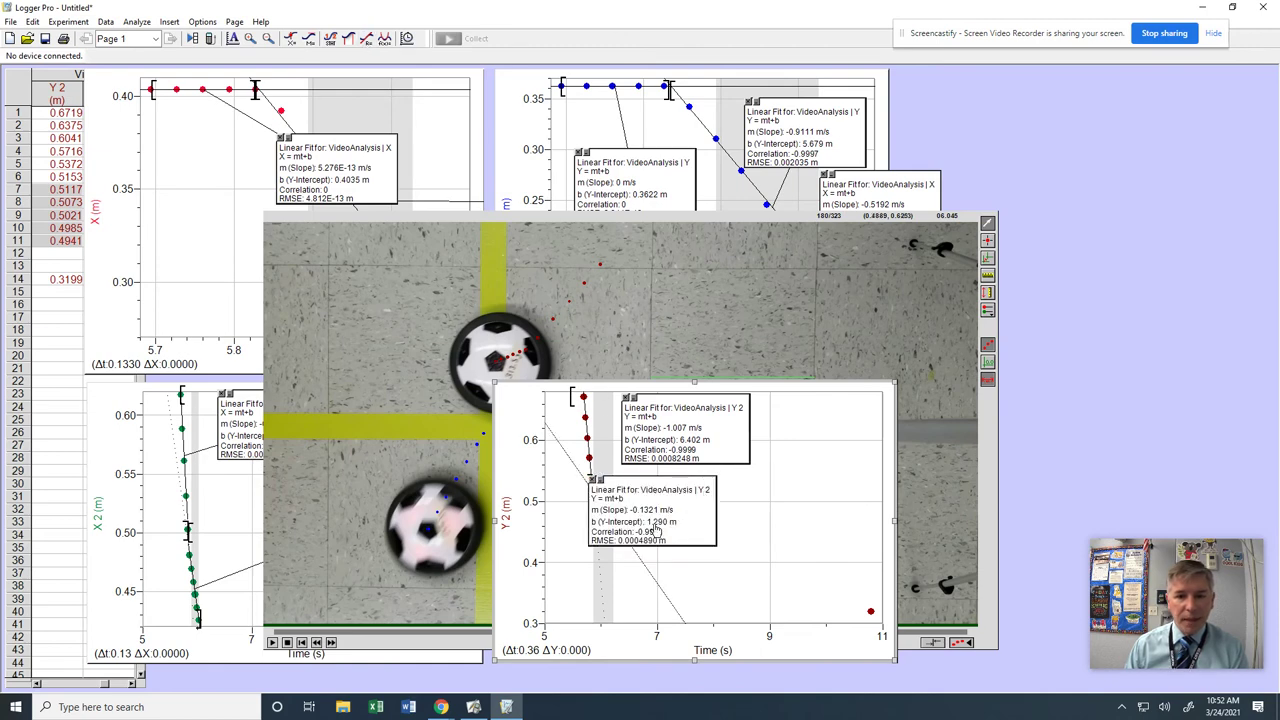
drag(657, 532, 776, 542)
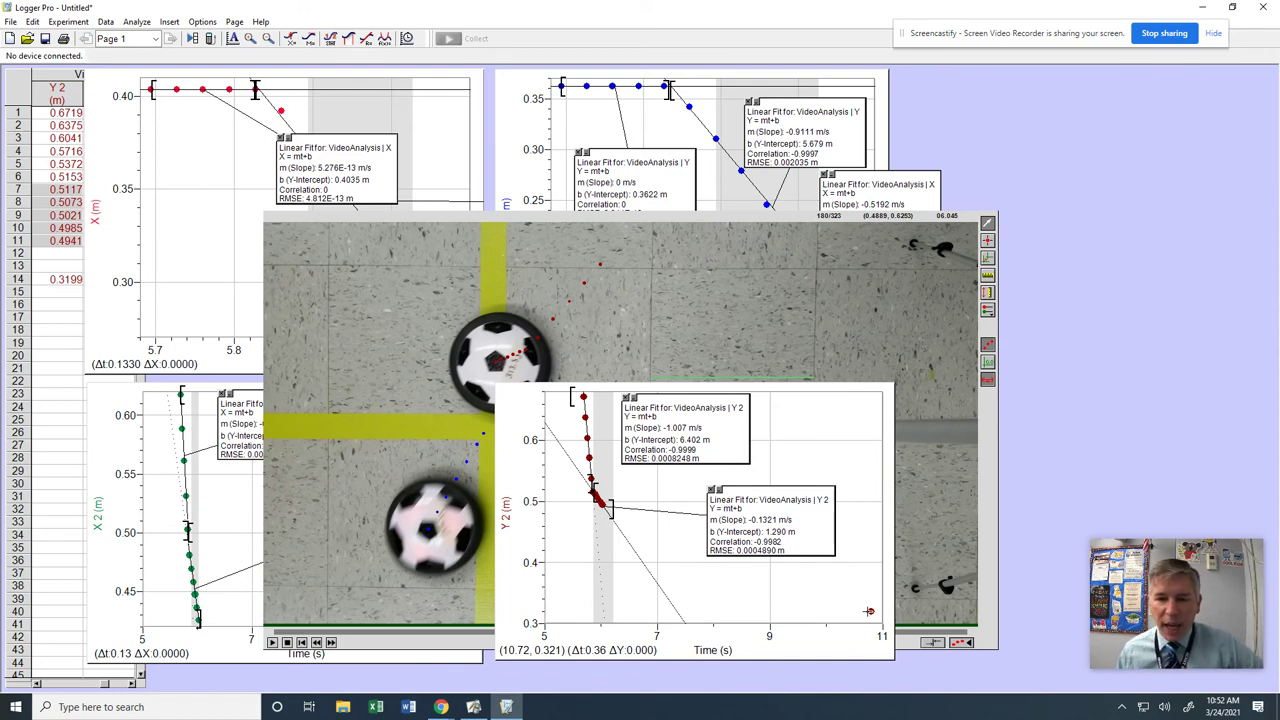
Step the movie to its final frame, 323 of 323, checking Movie Options without changes
click(785, 220)
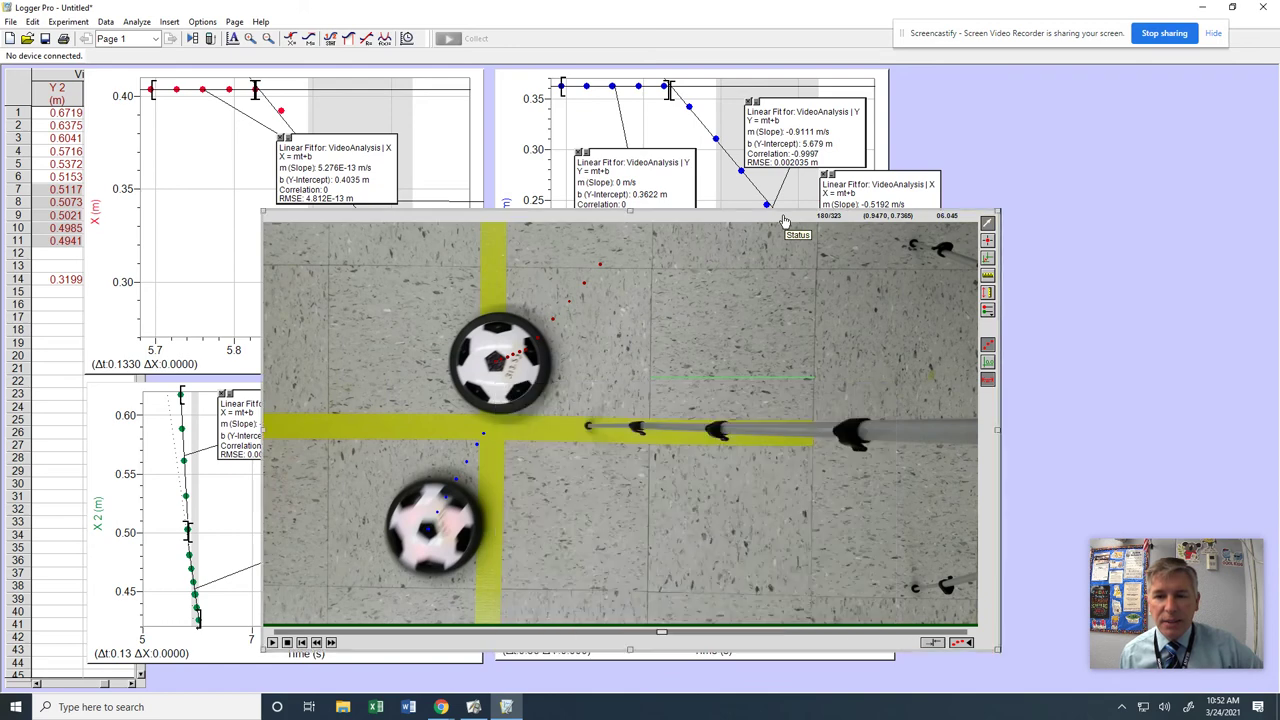
drag(662, 636, 979, 640)
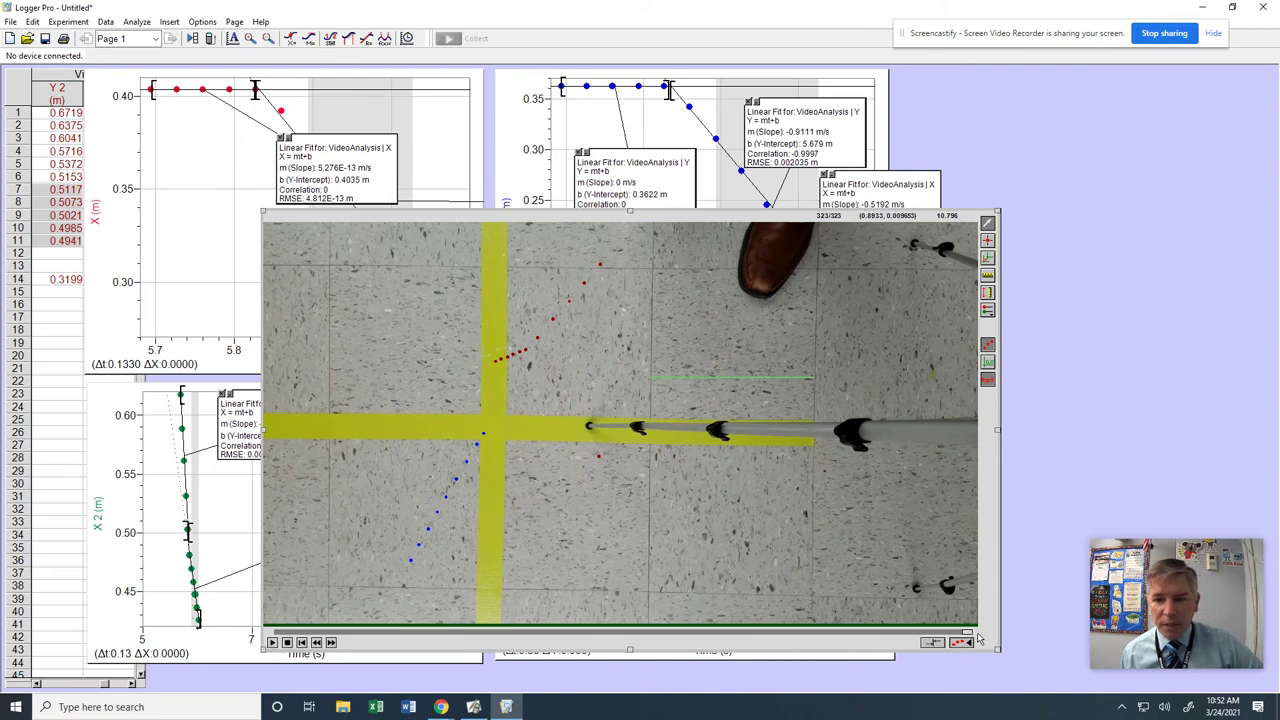
mouse_move(980, 640)
mouse_down()
mouse_move(891, 640)
mouse_move(957, 633)
mouse_up()
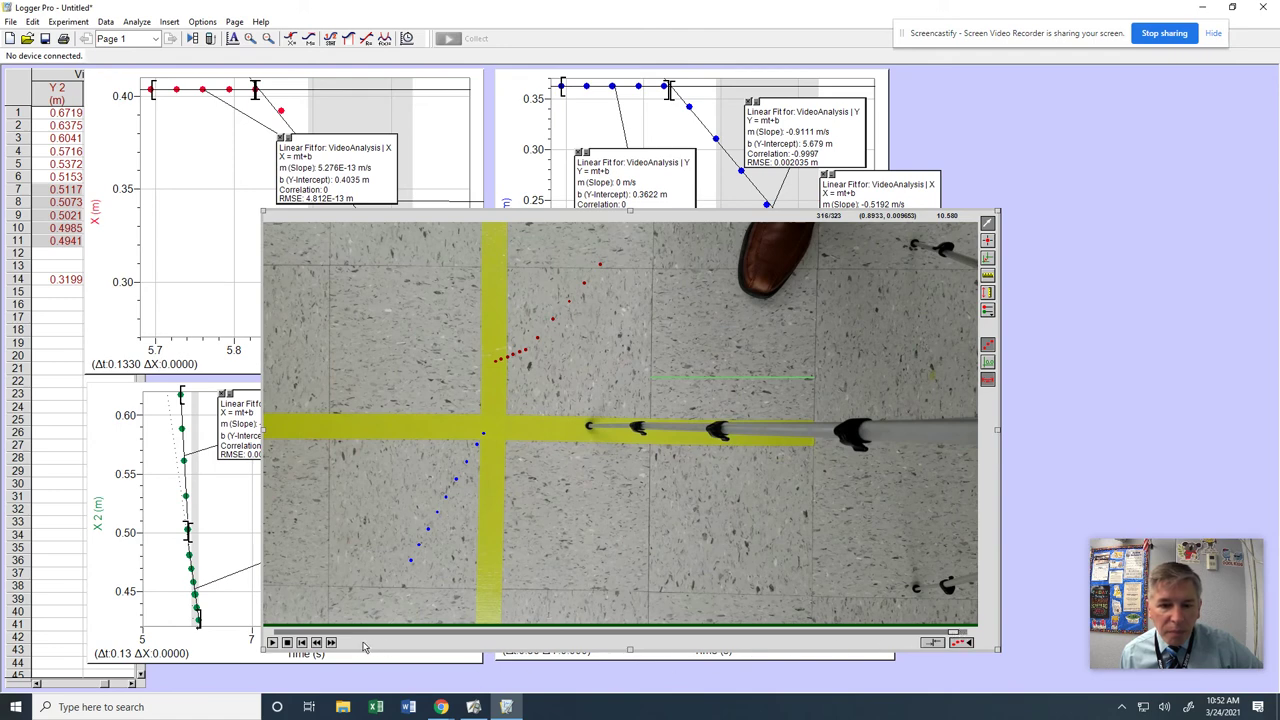
click(331, 643)
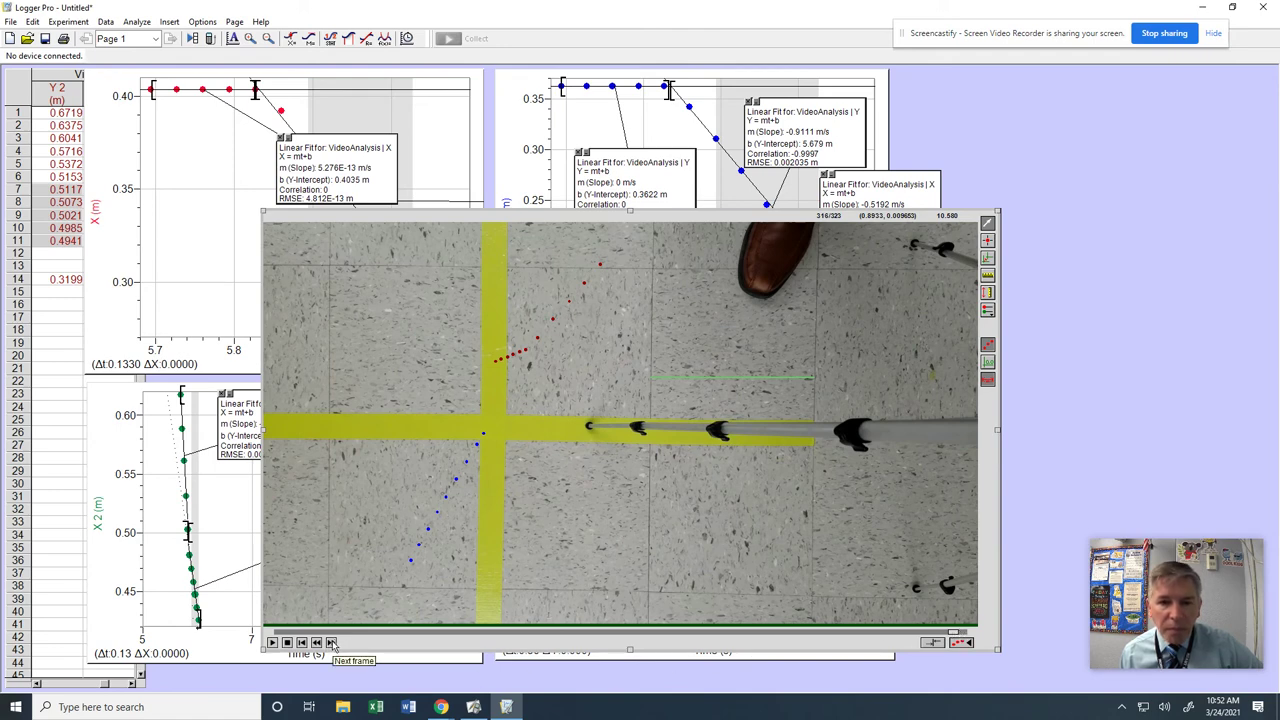
click(331, 643)
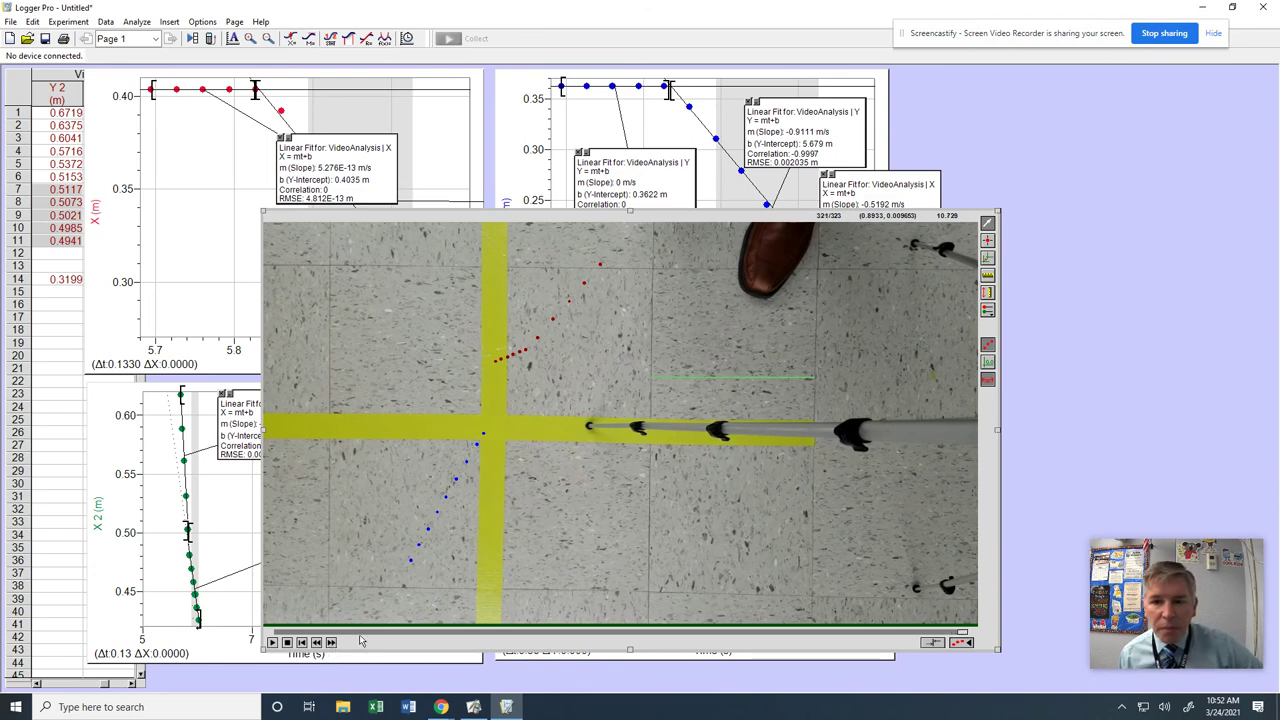
double_click(768, 285)
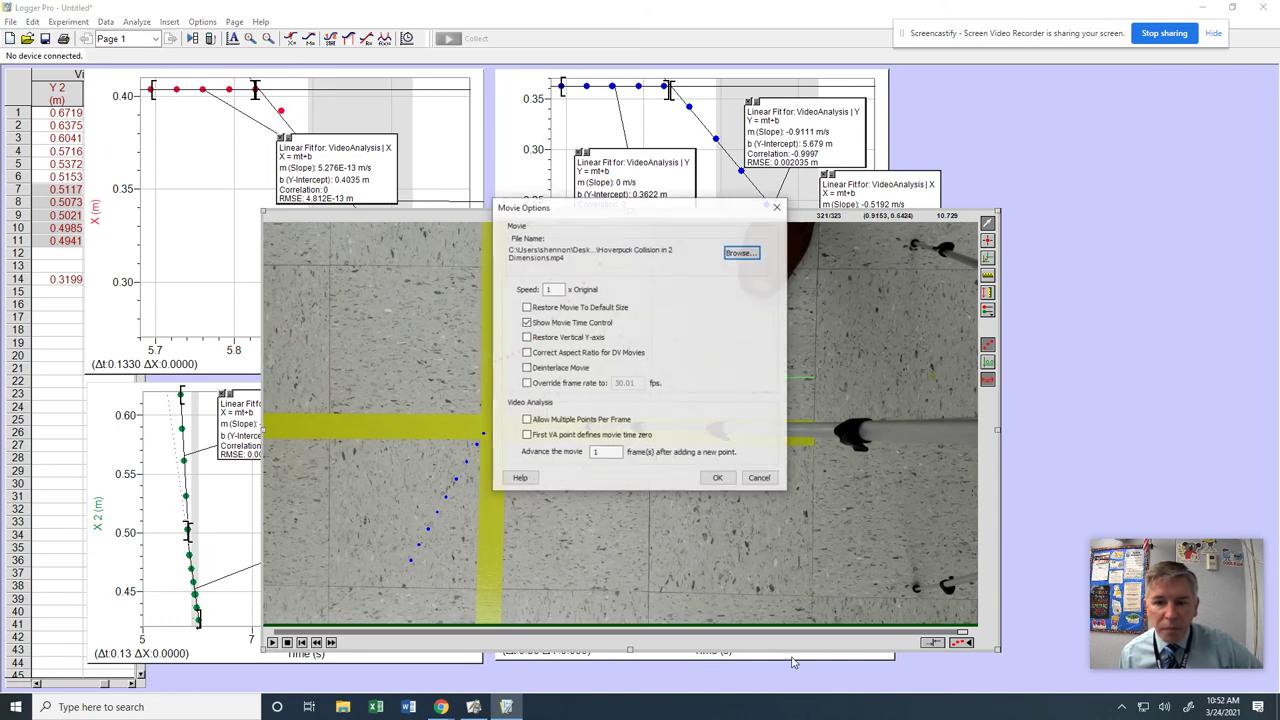
click(760, 478)
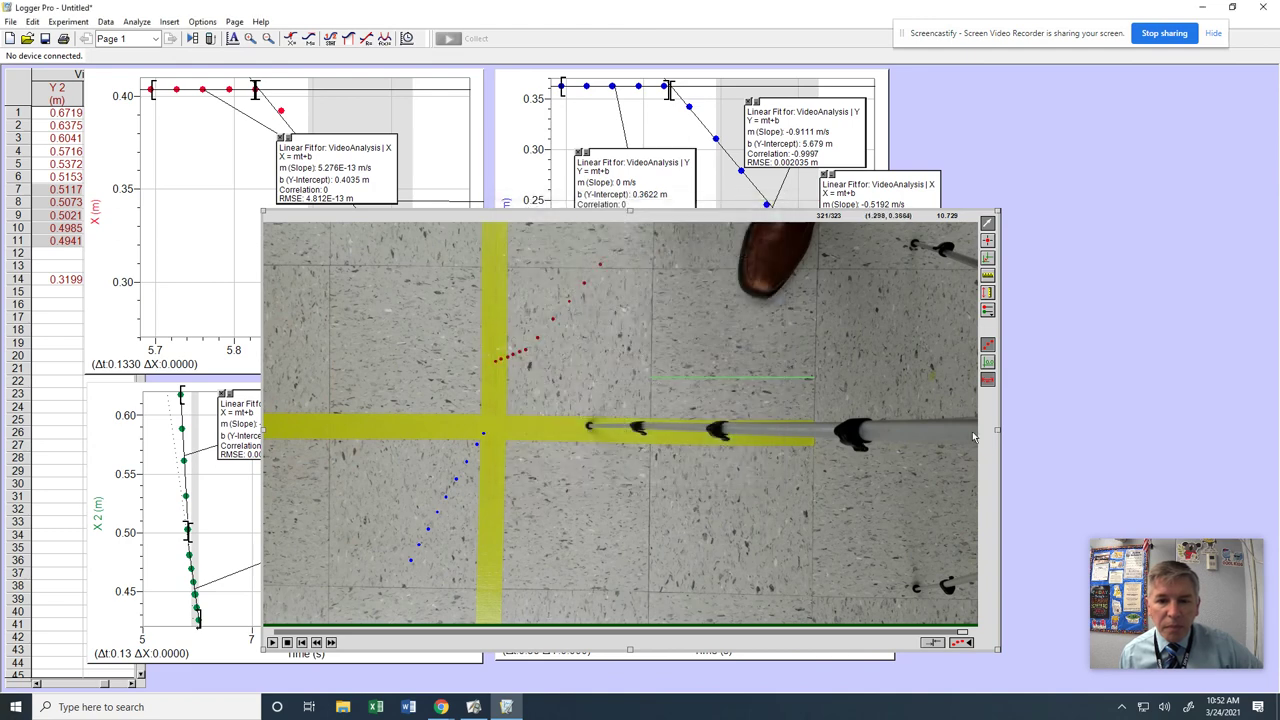
click(331, 643)
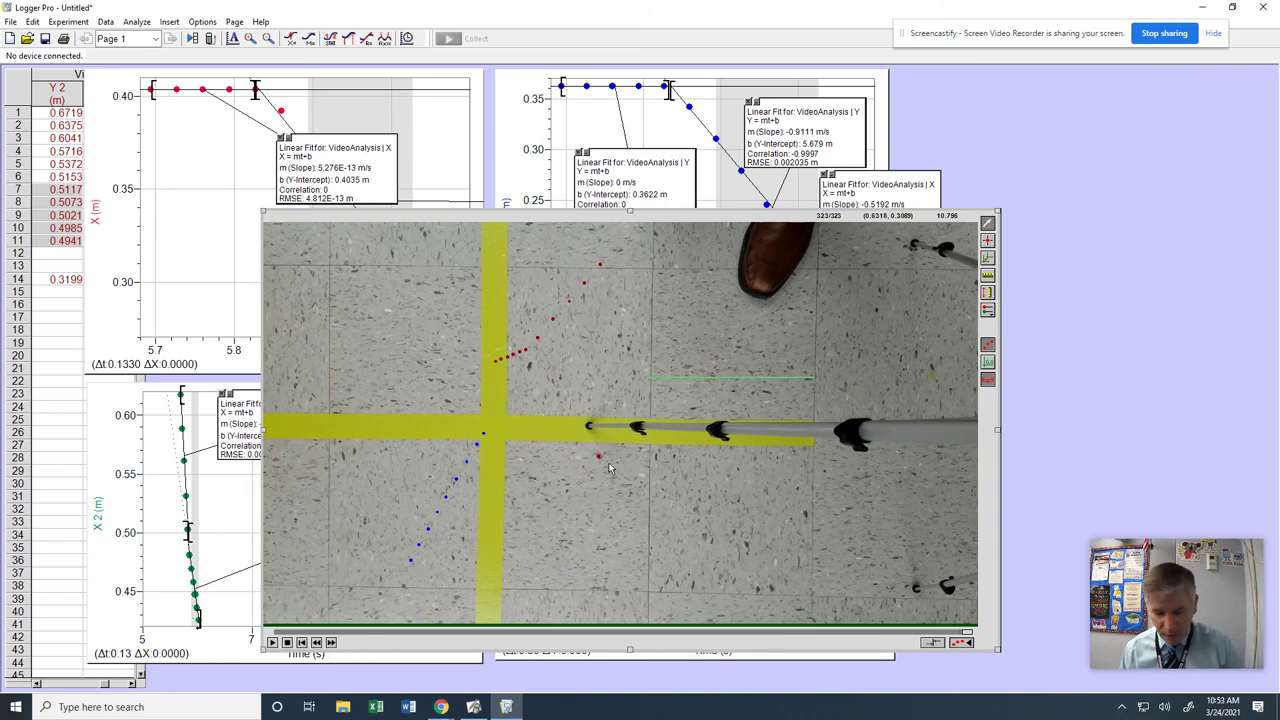
Remove the stray 0.3199 point, then raise the Y 2, X 2 and Y graphs over the video
key(ctrl+z)
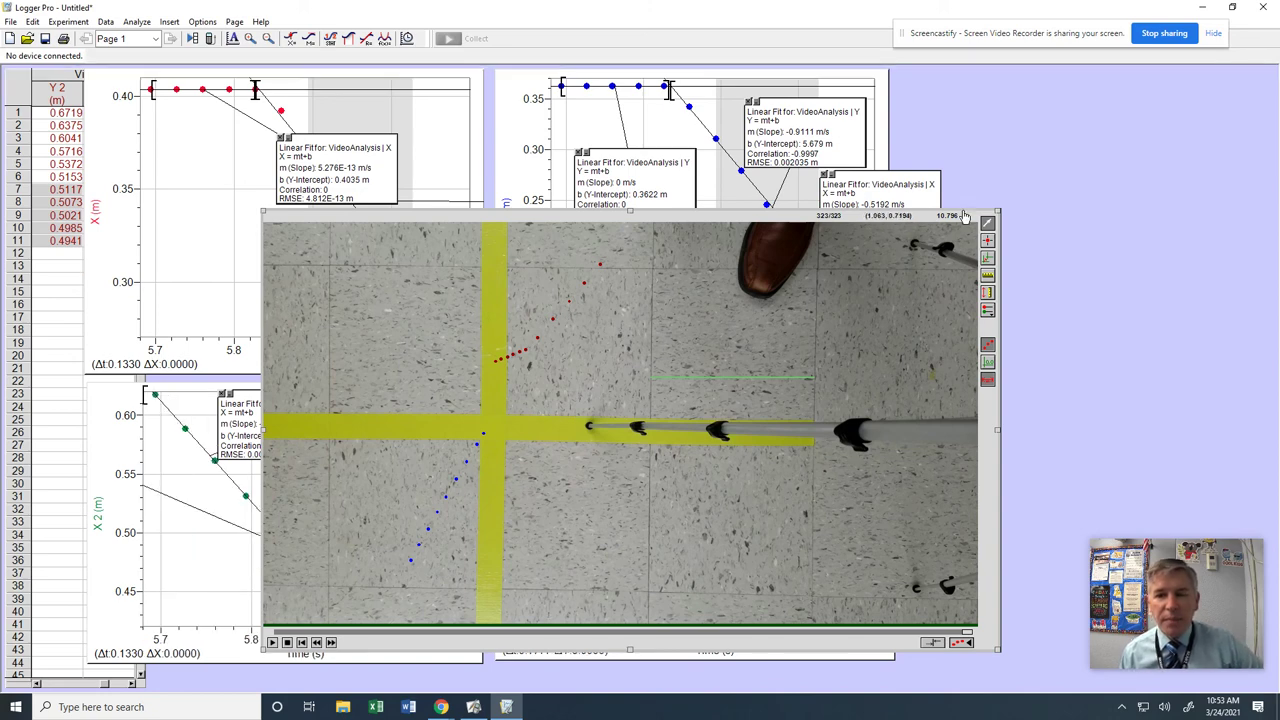
click(840, 662)
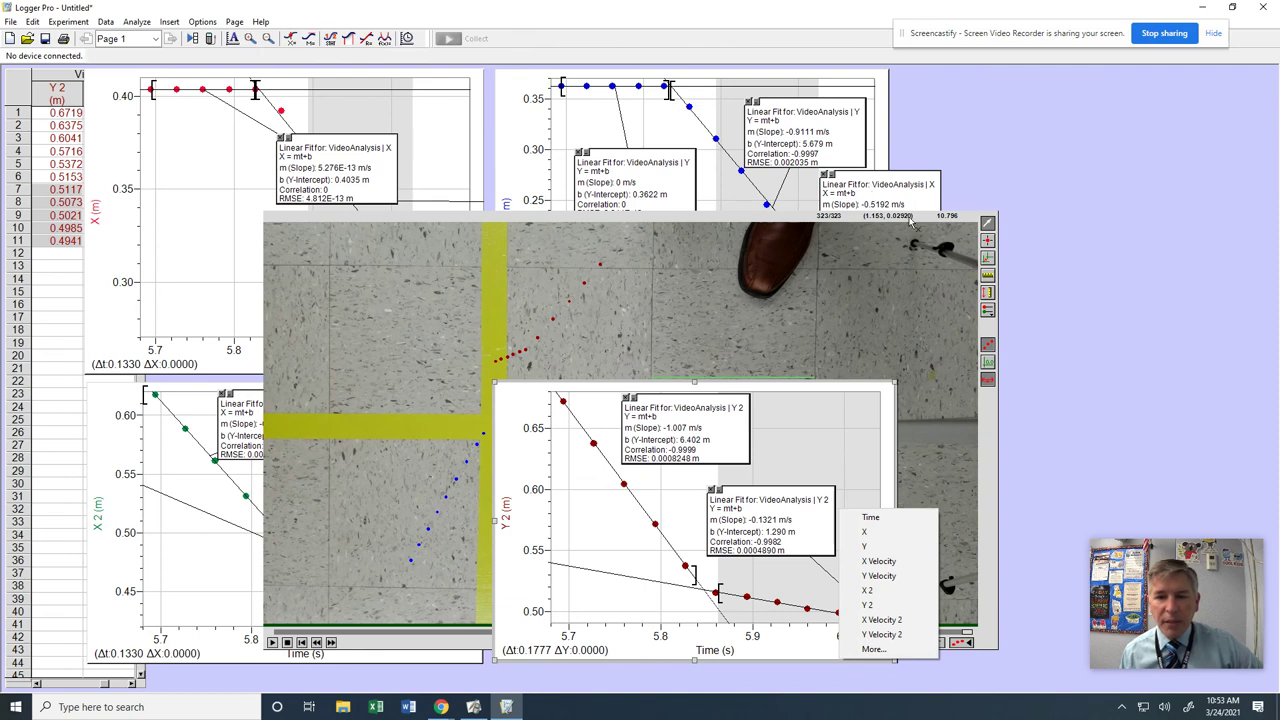
click(810, 405)
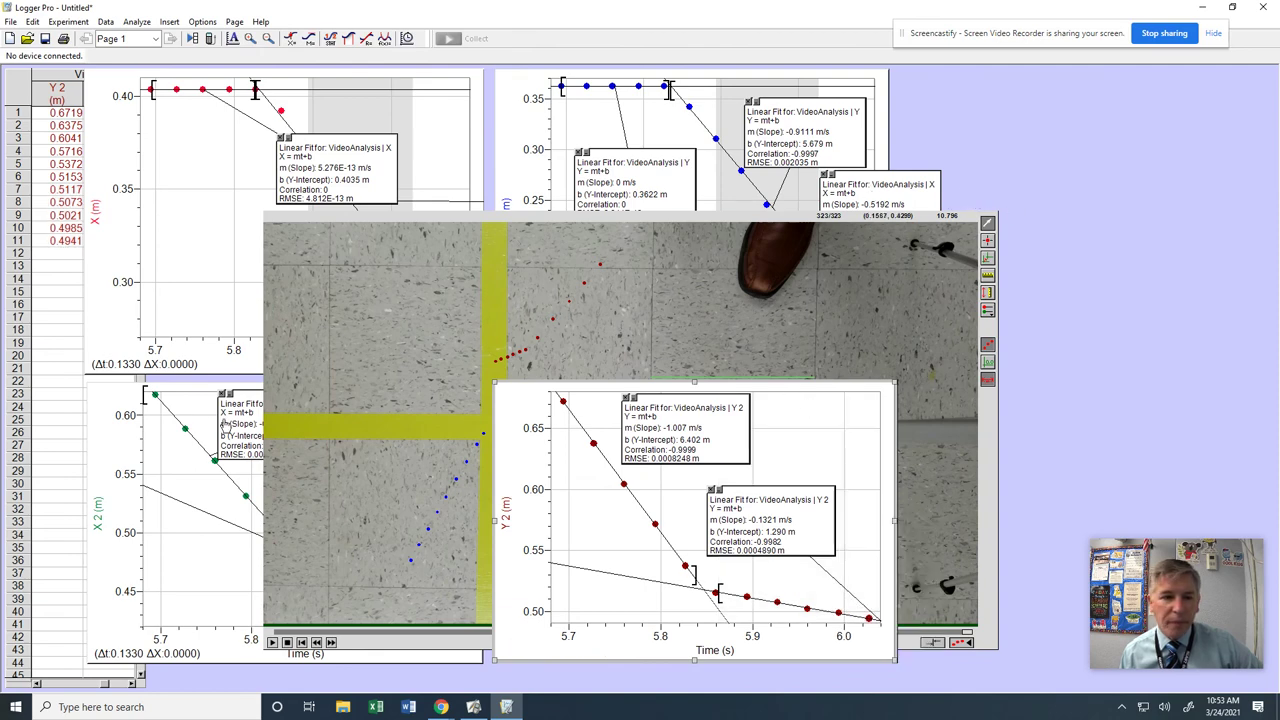
click(184, 393)
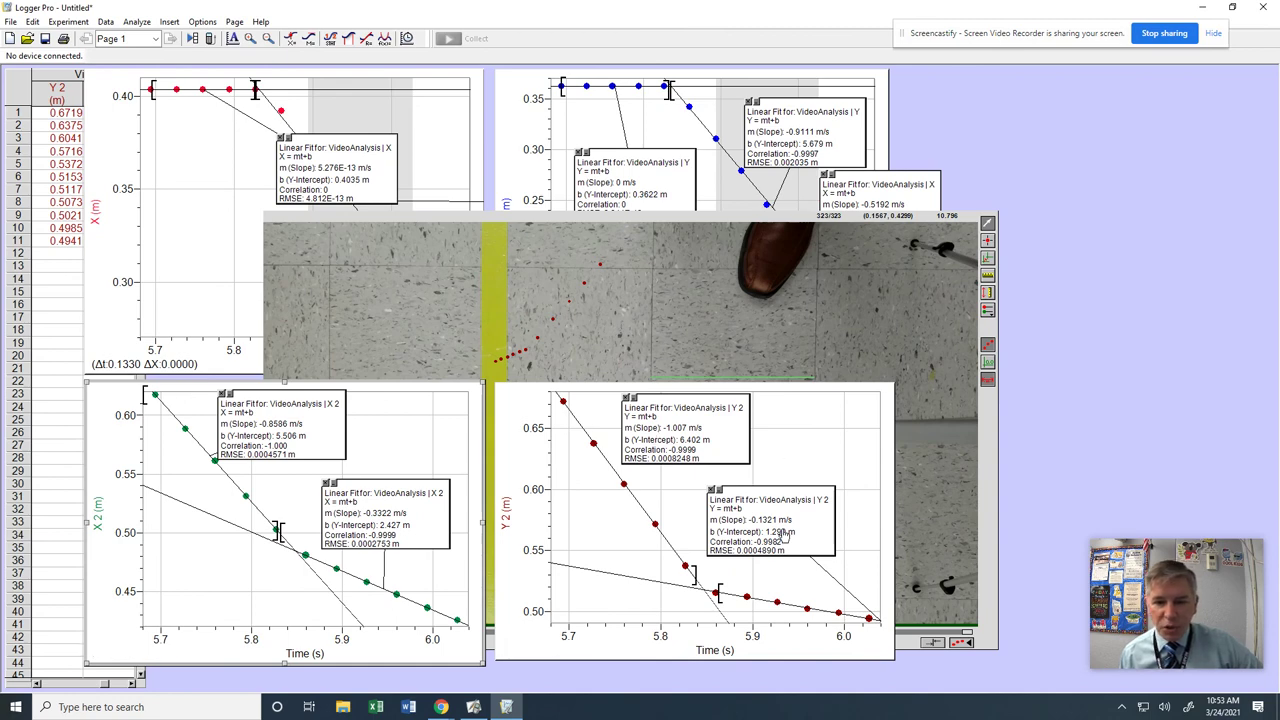
drag(802, 535, 822, 528)
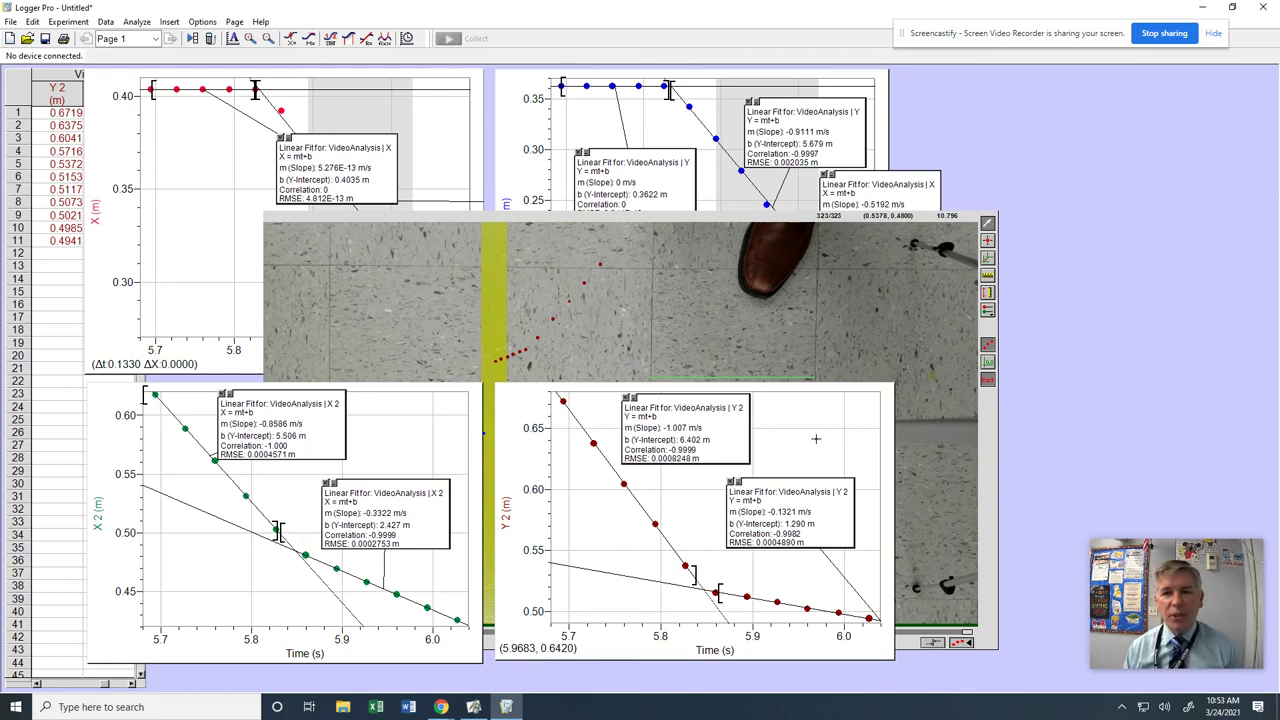
click(739, 87)
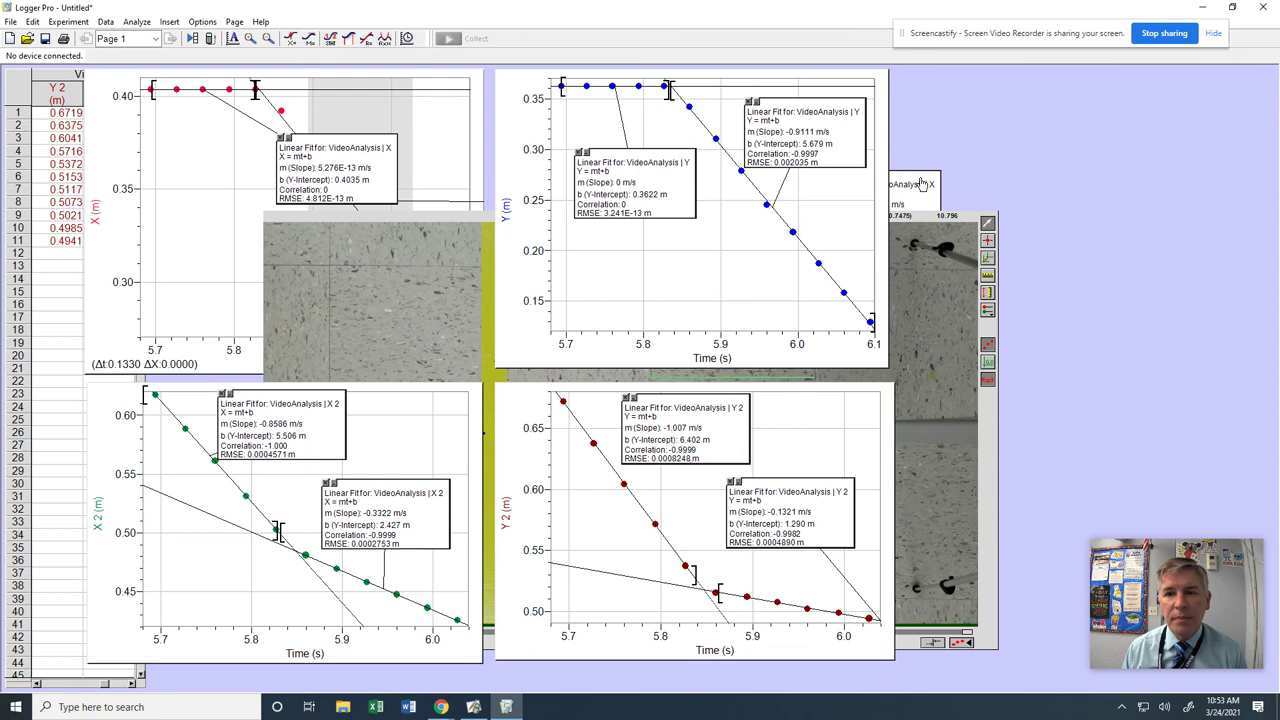
Move the X graph's flat-line fit box to its upper left and the after-collision box inside it
click(444, 169)
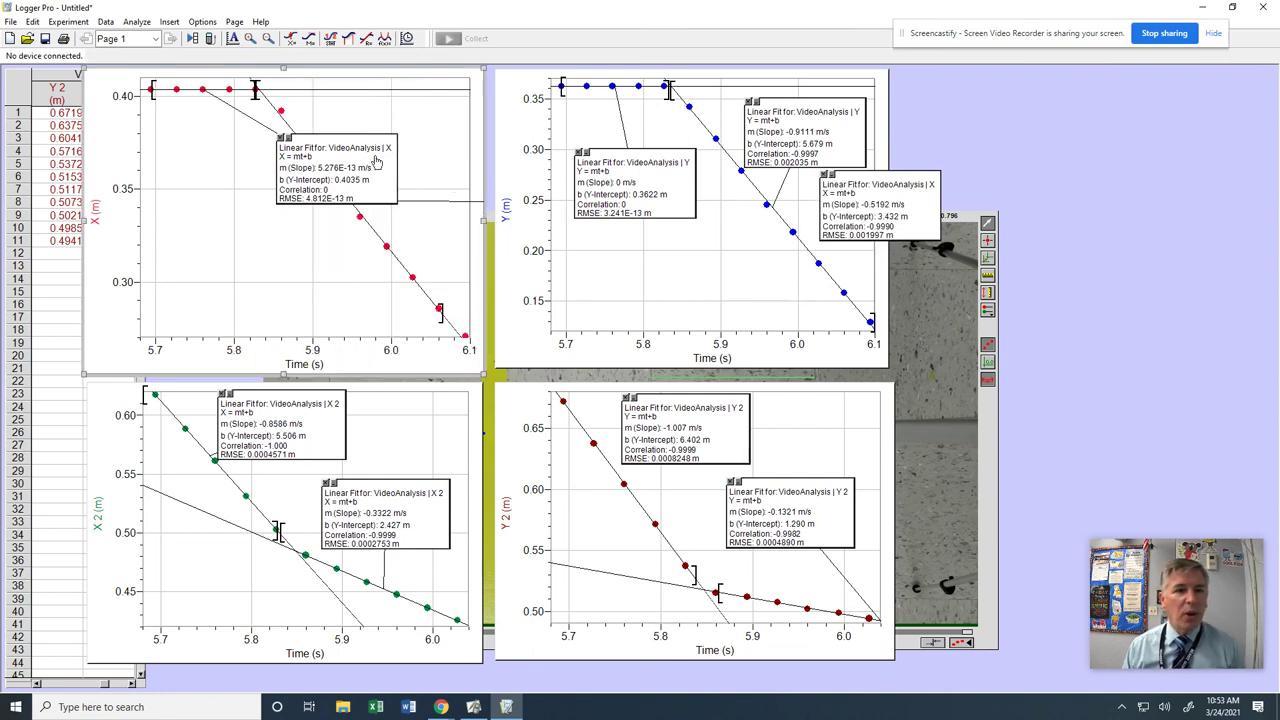
drag(362, 168, 341, 265)
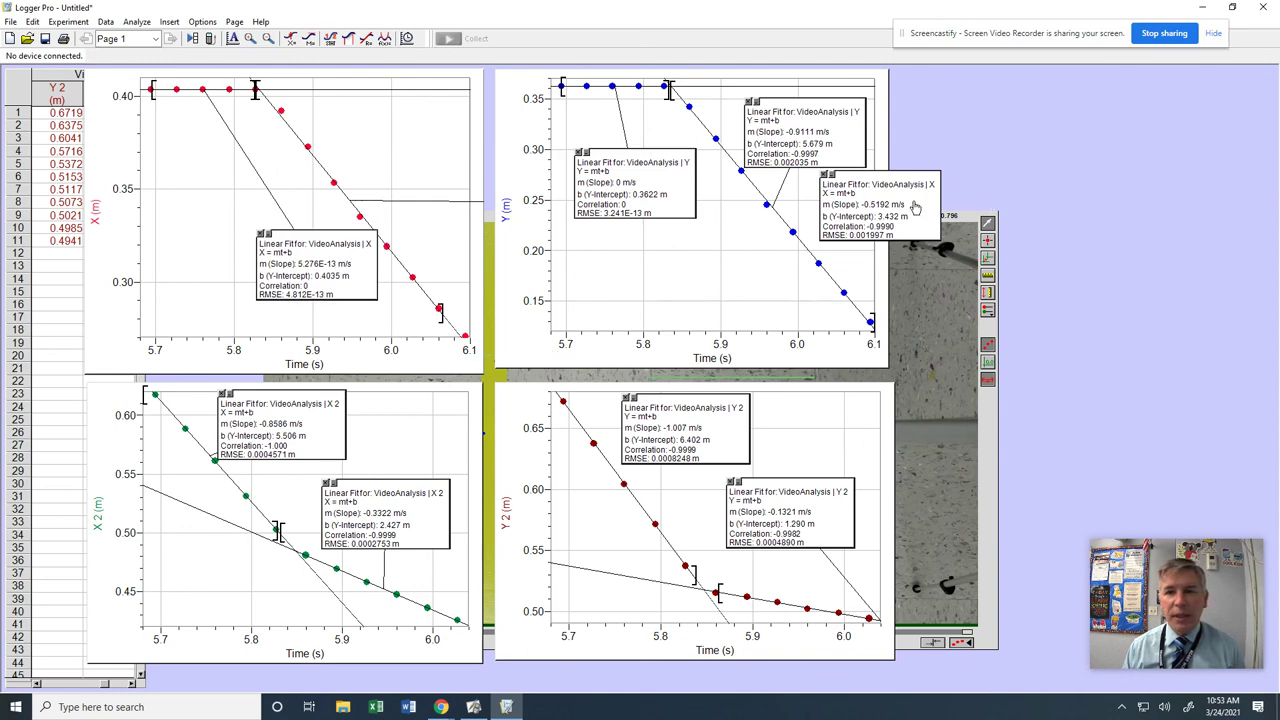
drag(838, 222, 345, 118)
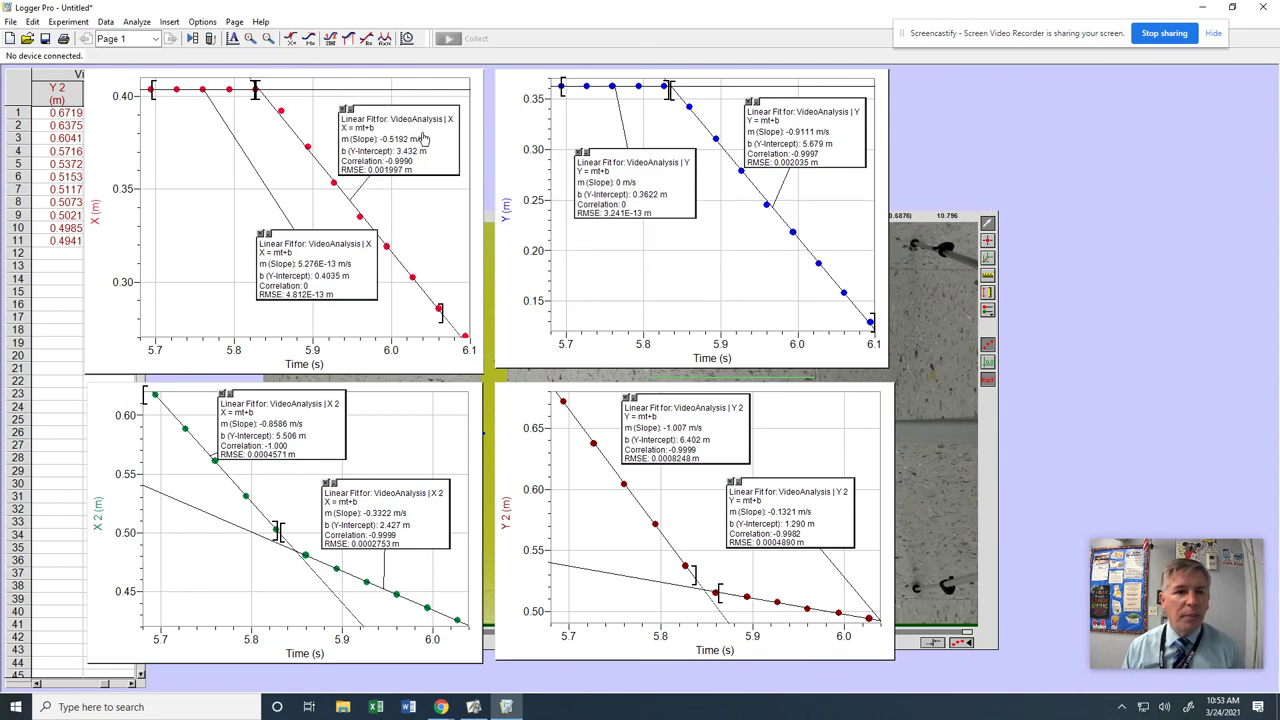
drag(347, 254, 235, 158)
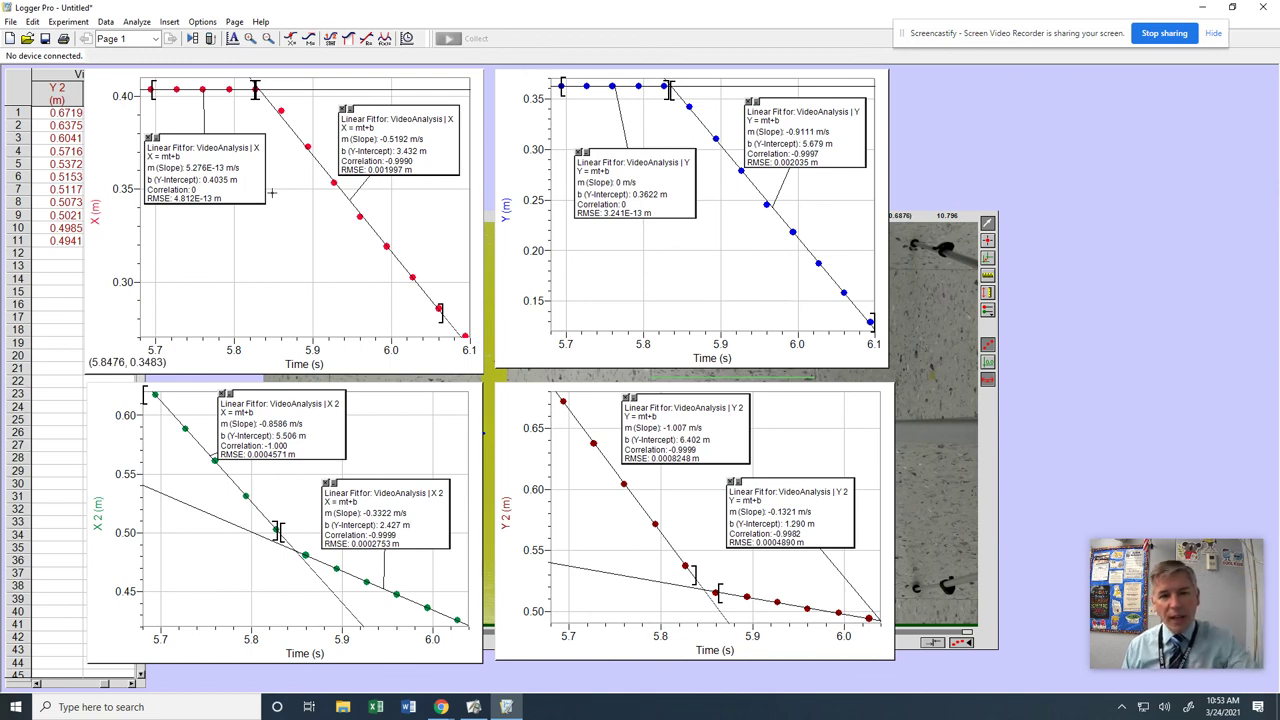